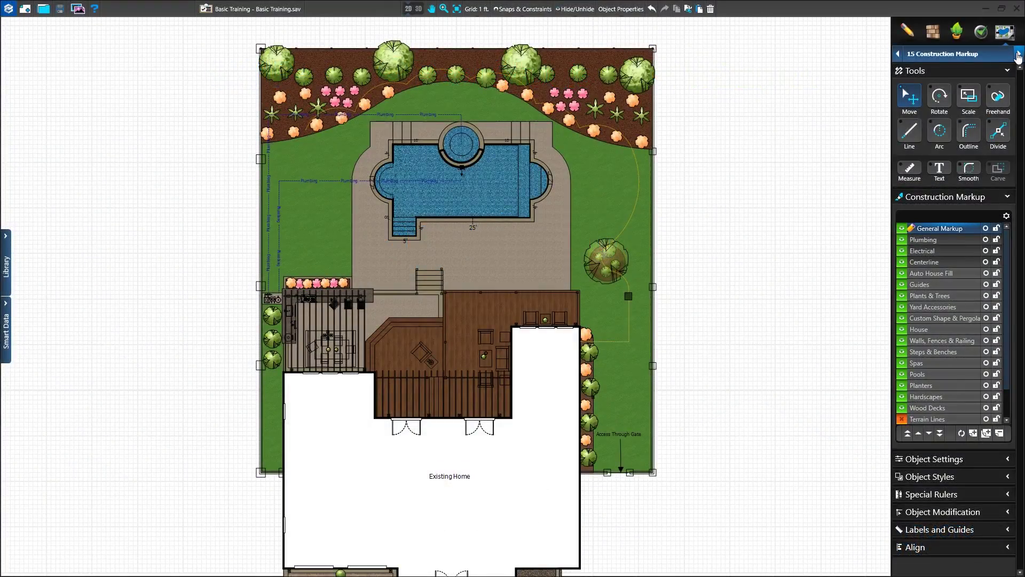
Step: Advance to the Page Layout stage and accept the 17" x 11" (ANSI B) default page size with a 1/8" = 1 ft drawing scale
click(1019, 54)
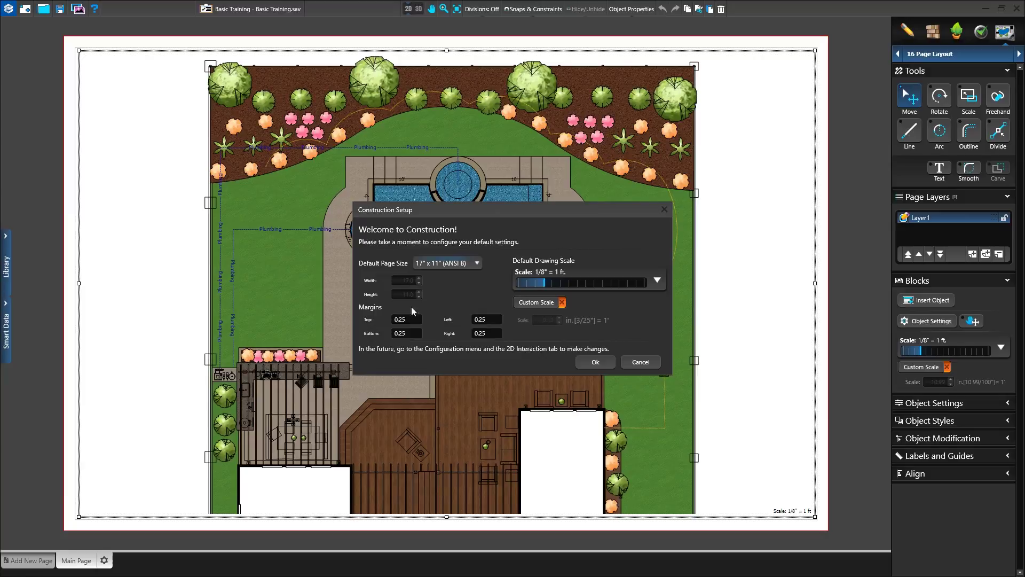
click(477, 263)
click(477, 264)
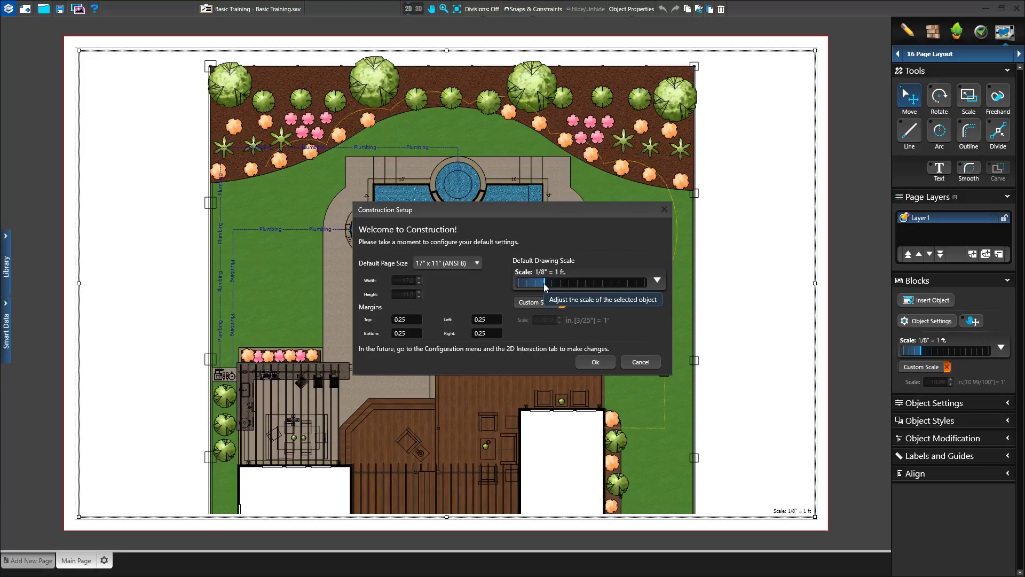
click(595, 362)
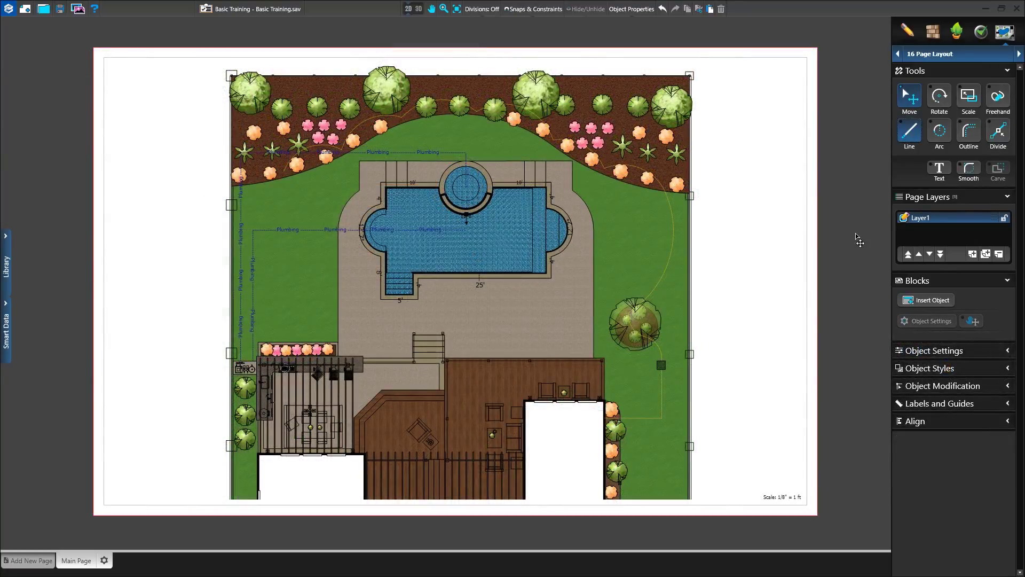
Step: Open the page options for Main Page and set the page size to 11" x 8.5" (ANSI A)
click(297, 186)
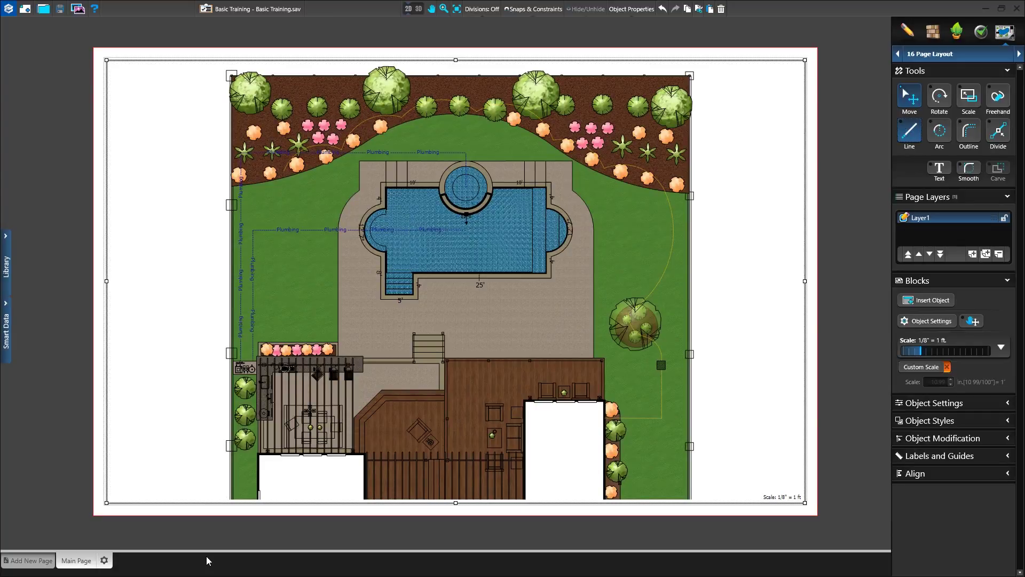
click(105, 559)
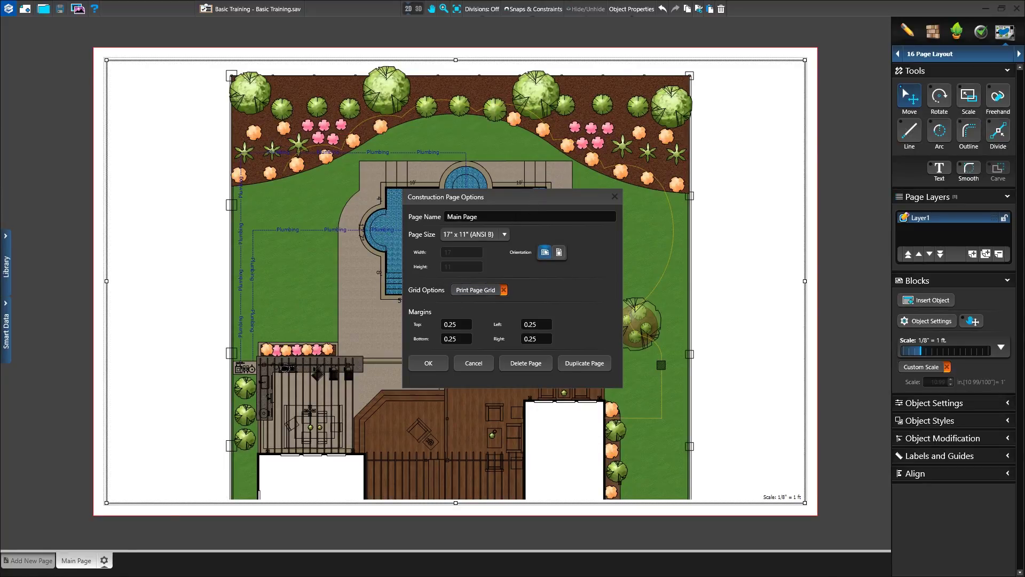
drag(495, 220, 432, 220)
click(488, 214)
click(504, 235)
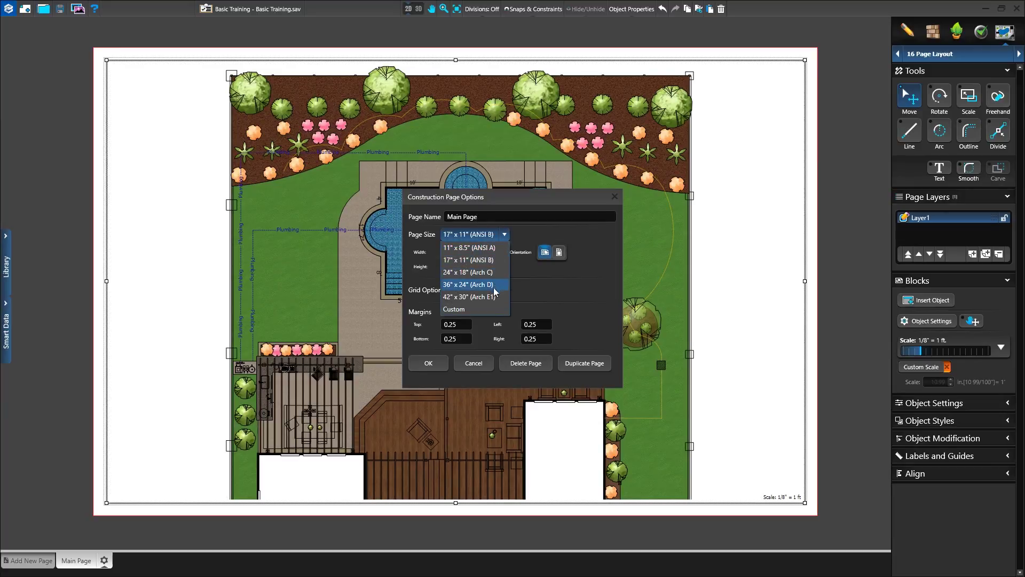
click(482, 248)
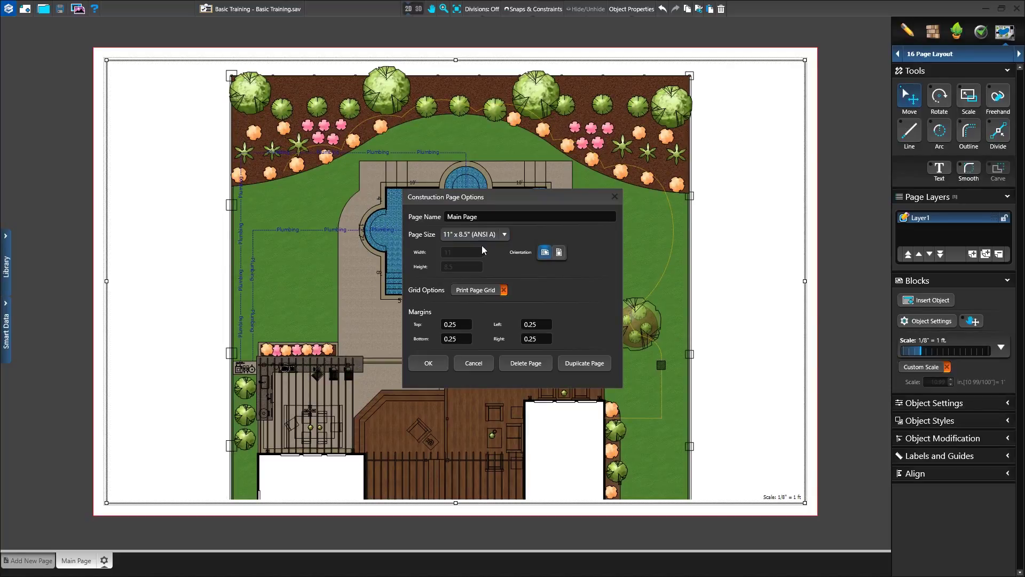
Step: Change Main Page to a custom page size 18 wide and 14 high
click(479, 234)
click(480, 308)
double_click(470, 253)
text(18)
key(Tab)
text(1)
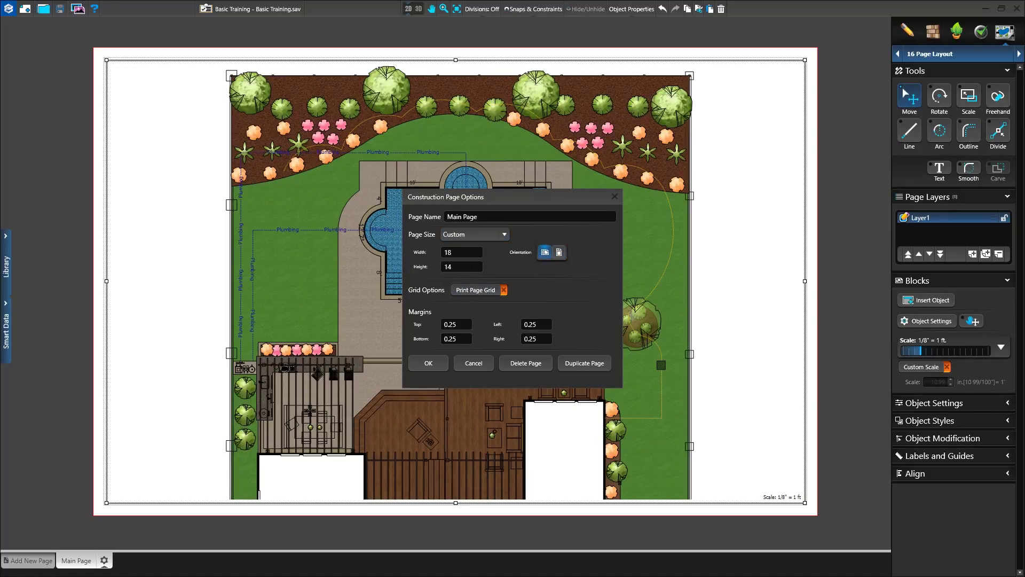
Step: Set Main Page to 11" x 8.5" (ANSI A) in landscape orientation and apply the page options
click(505, 235)
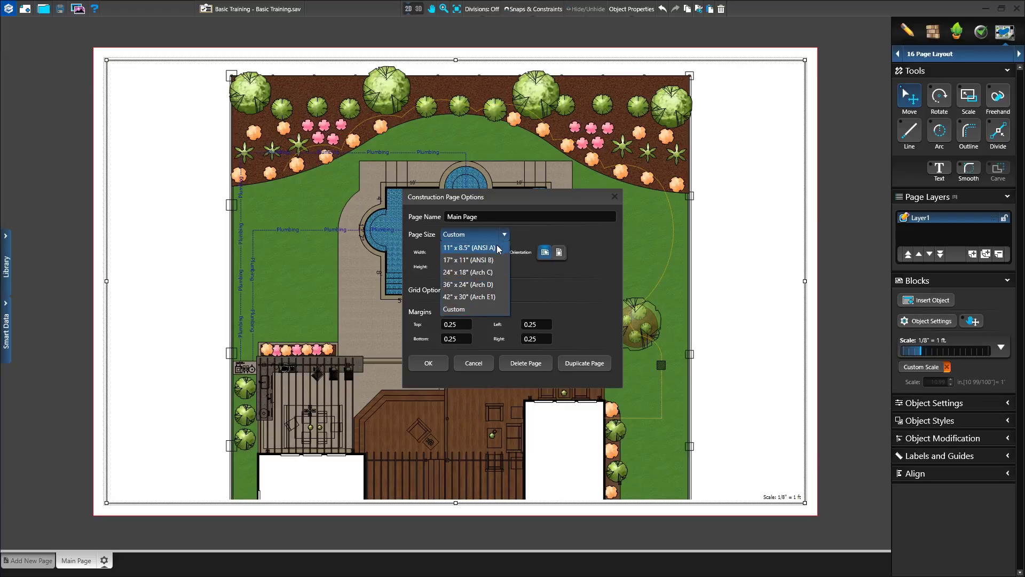
click(498, 248)
click(559, 253)
click(545, 252)
click(560, 254)
click(546, 254)
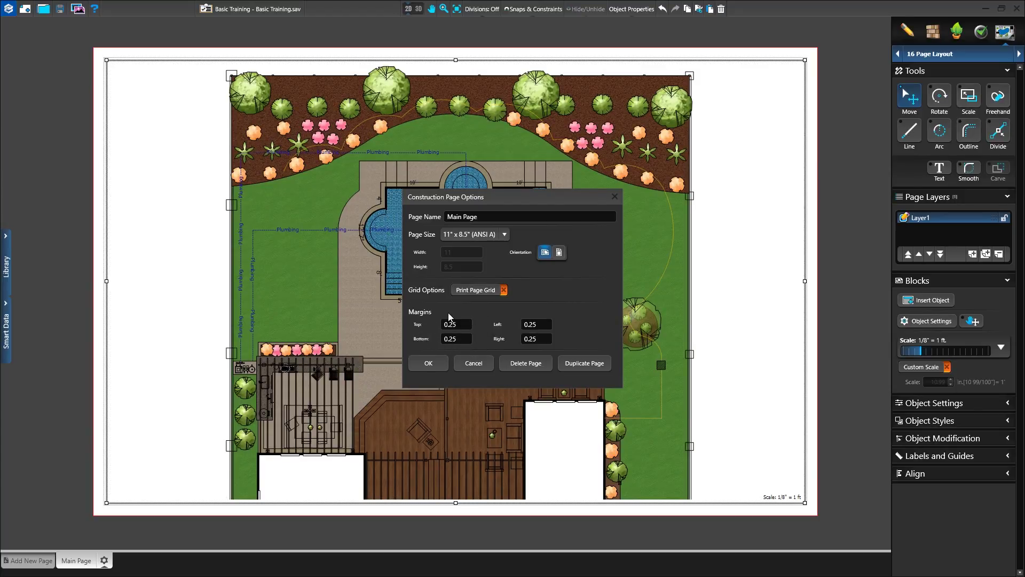
click(430, 363)
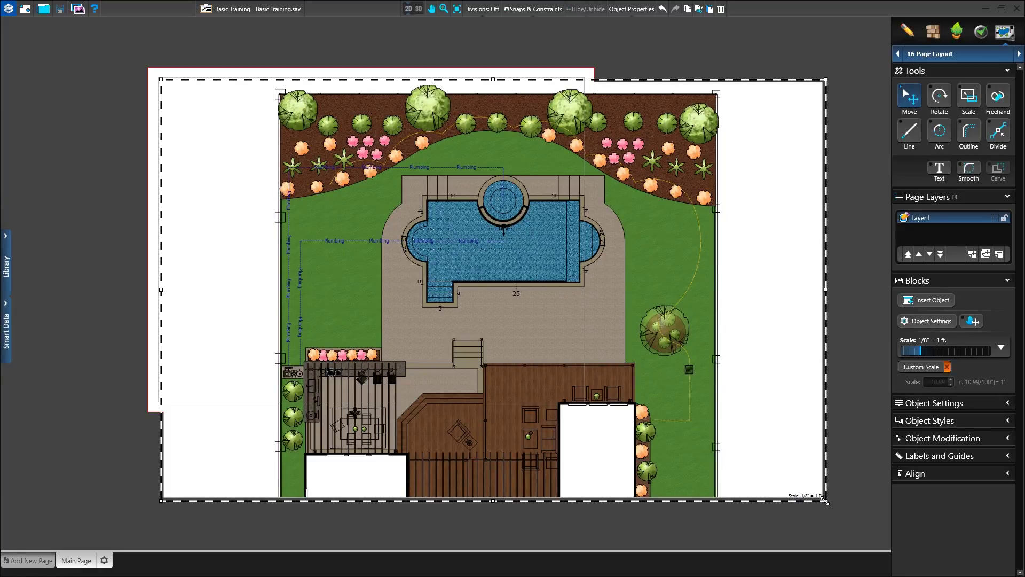
Step: Resize the plan view block to fit inside the page margins, and narrow it to slightly over half the page width
drag(826, 501, 585, 401)
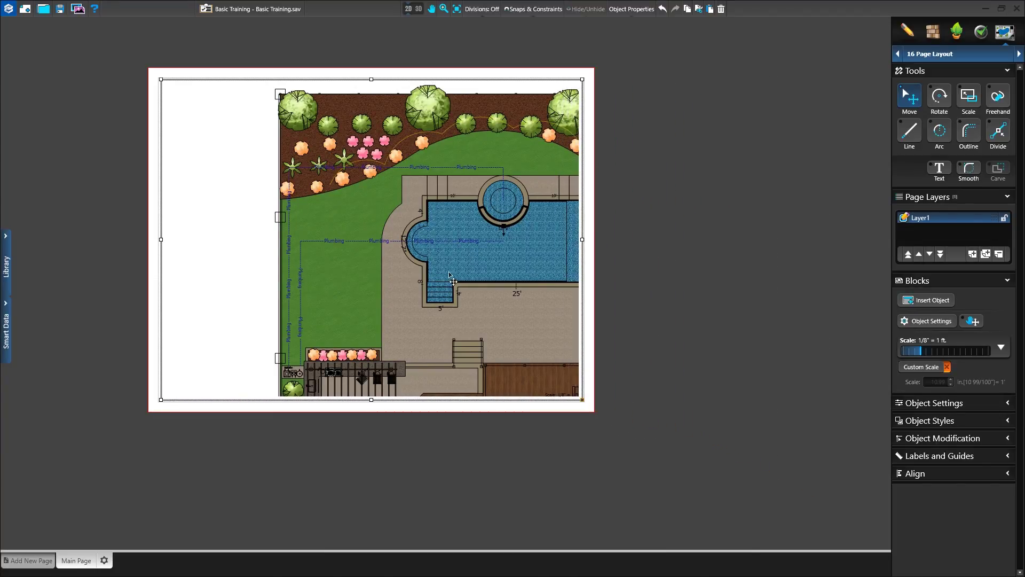
drag(380, 253, 369, 303)
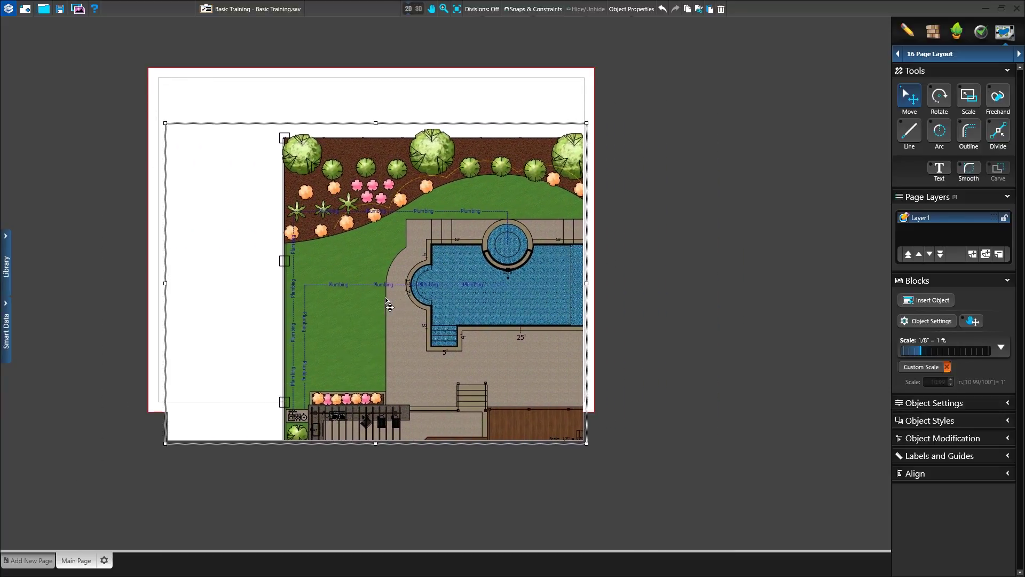
click(663, 9)
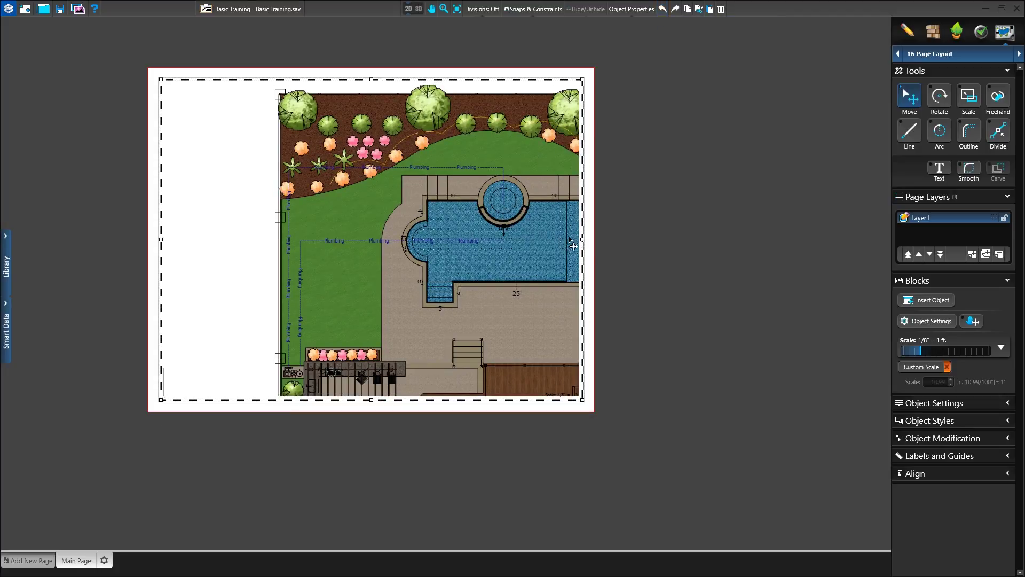
drag(582, 239, 414, 240)
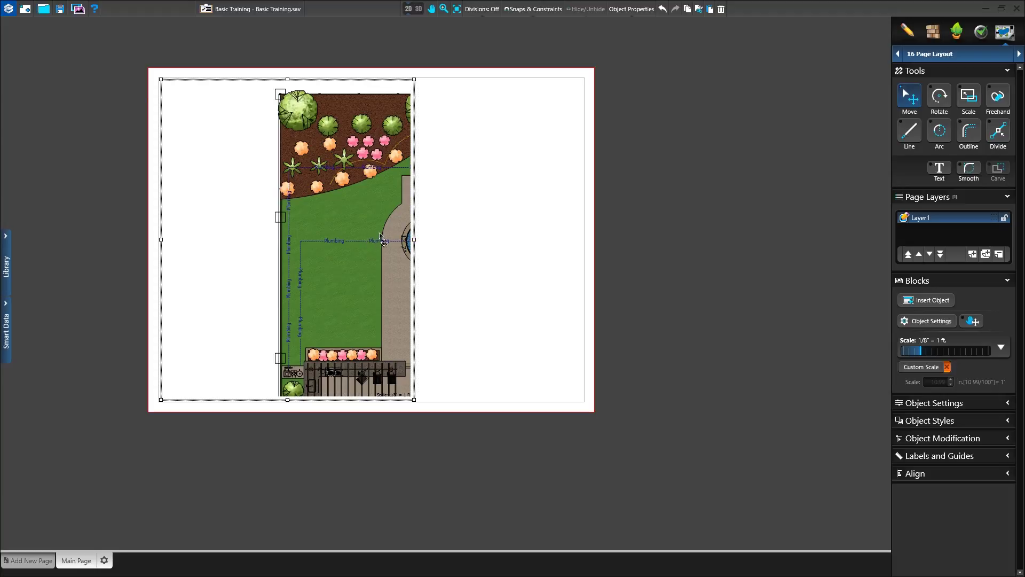
Step: Try rotating the plan view block clockwise on the page, and undo the rotation
click(948, 101)
drag(354, 120, 382, 212)
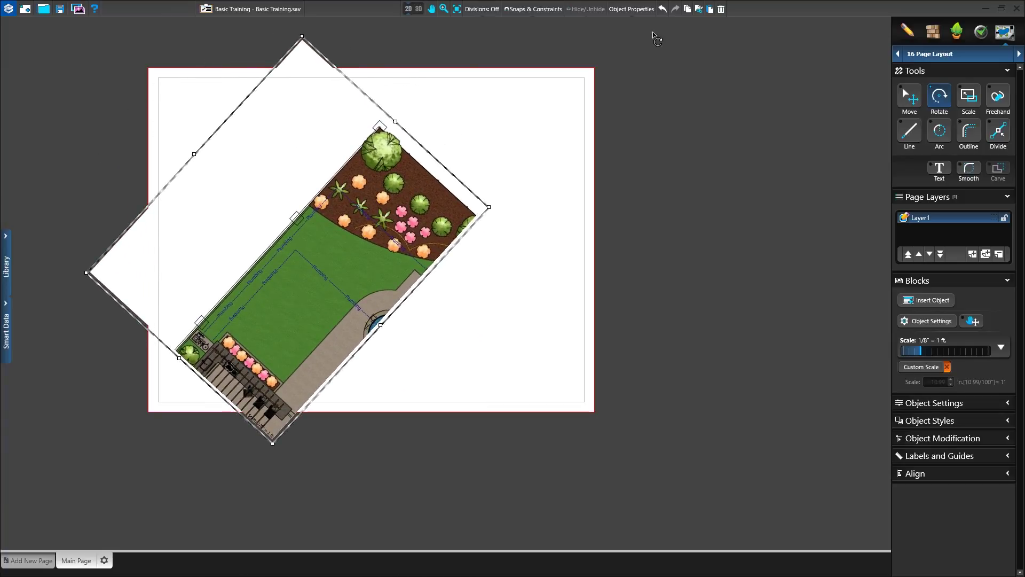
click(534, 9)
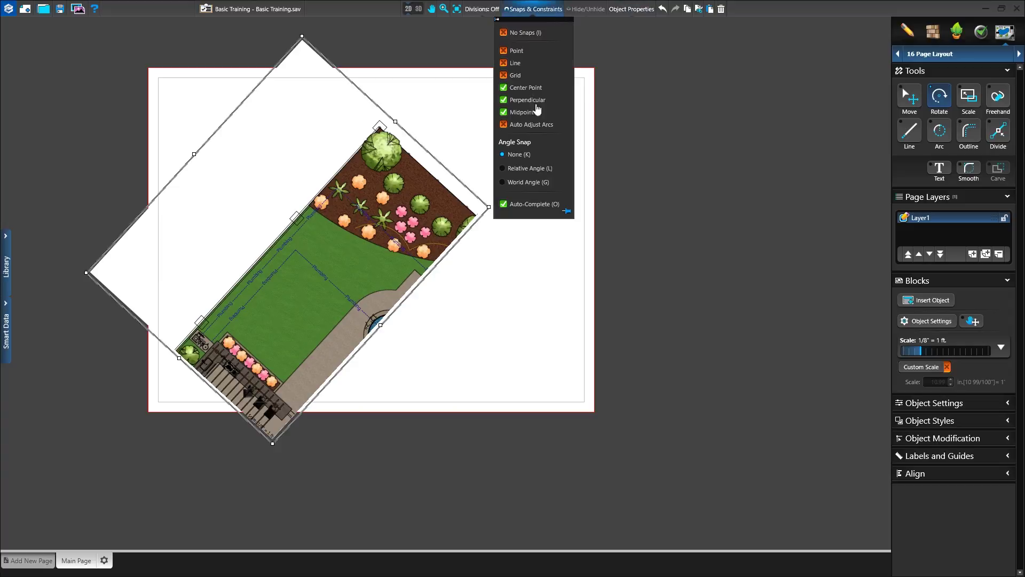
click(548, 10)
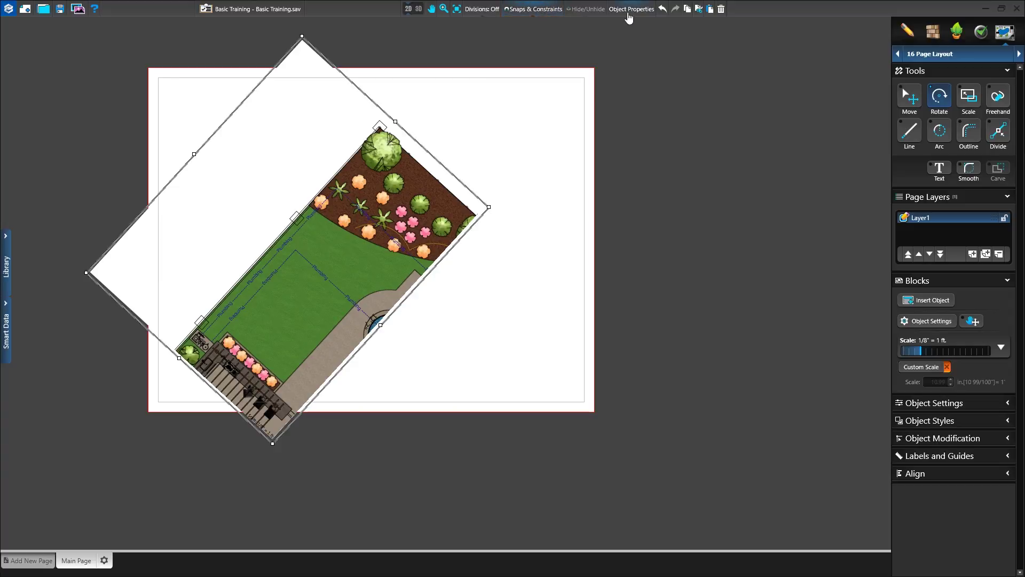
click(663, 9)
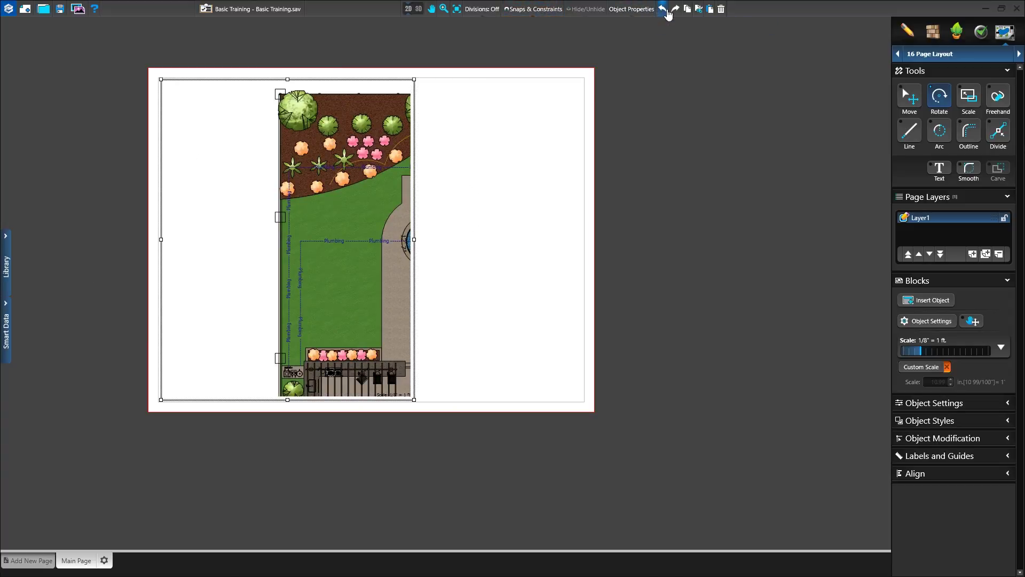
click(663, 9)
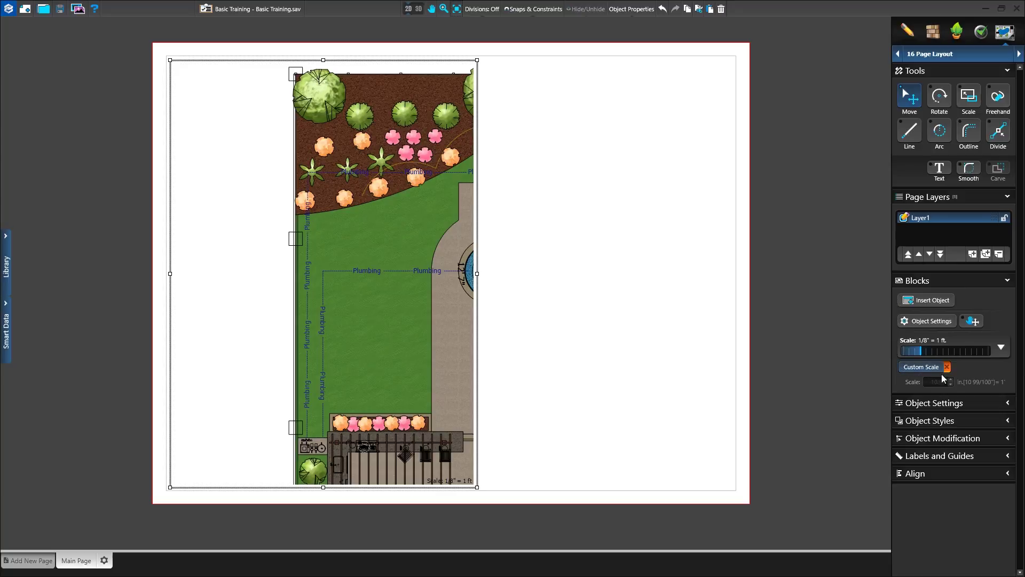
Step: Pan the drawing inside the block so the whole pool sits within its frame
click(972, 322)
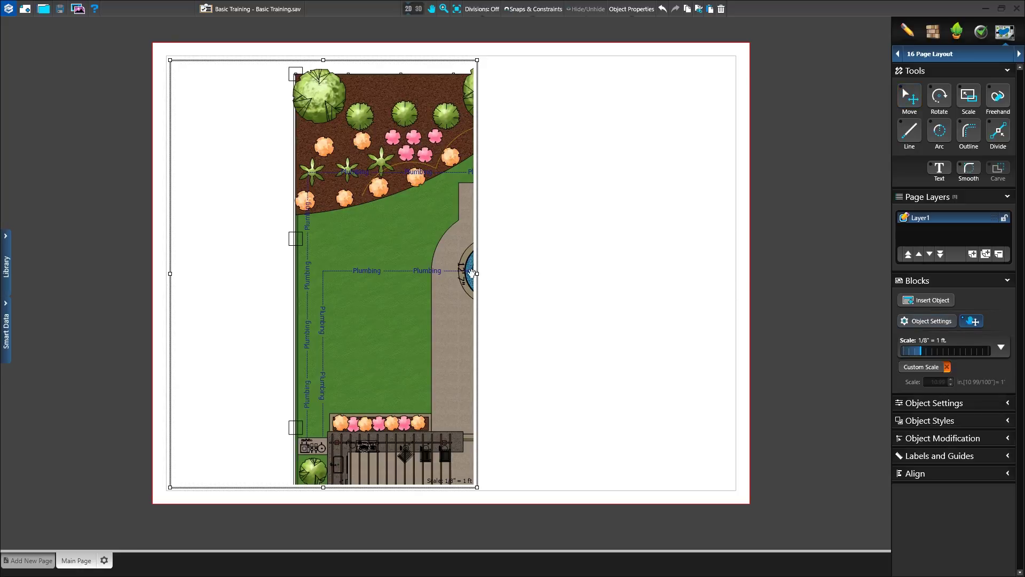
drag(439, 275, 288, 281)
drag(430, 244, 323, 197)
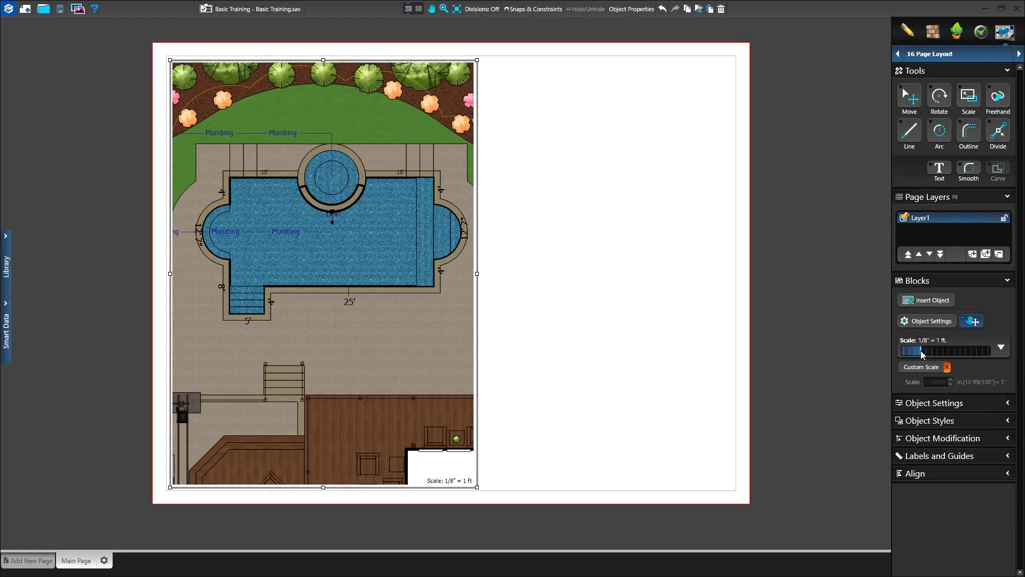
Step: Set the block's scale to 1/16" = 1 ft and shift the drawing up so the rear planting bed meets the block's upper edge
drag(920, 353, 913, 353)
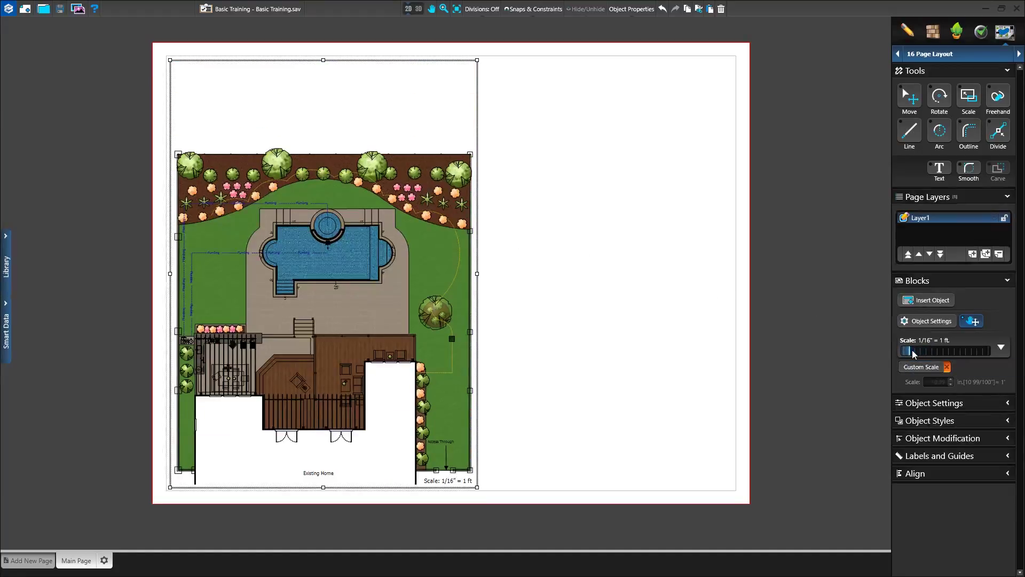
scroll(915, 353, up, 5)
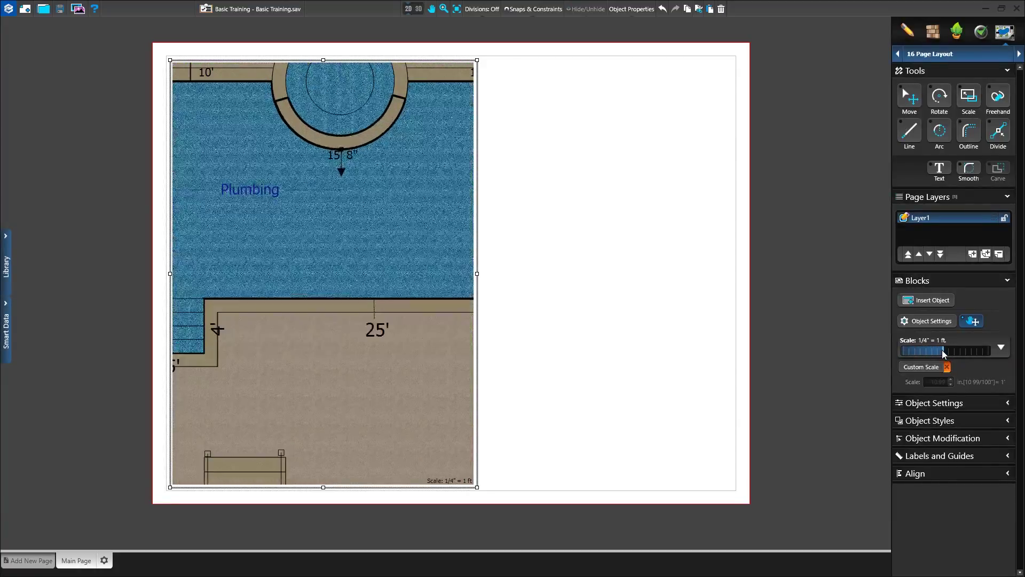
drag(920, 352, 911, 353)
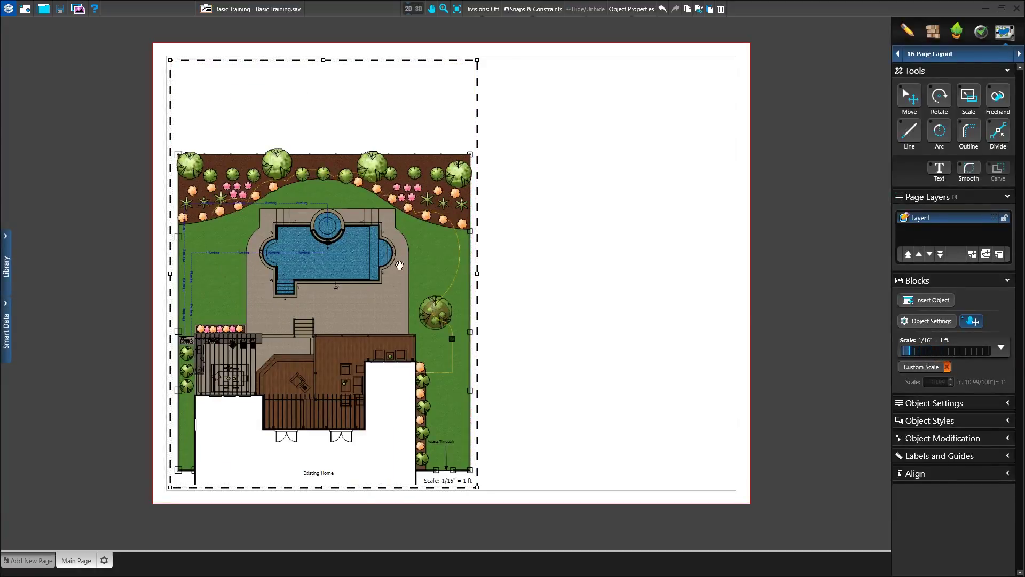
drag(352, 264, 354, 178)
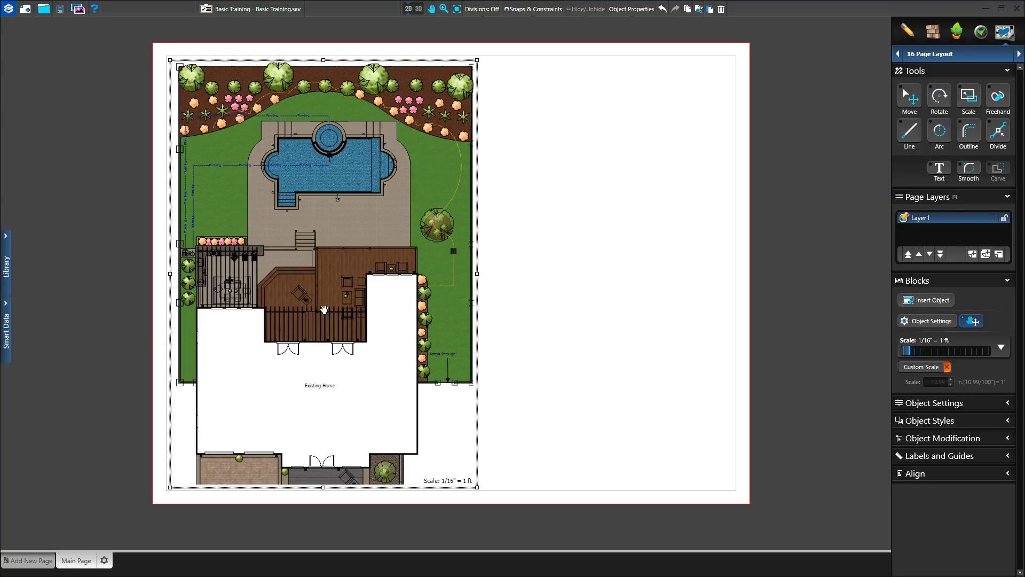
scroll(579, 256, up, 1)
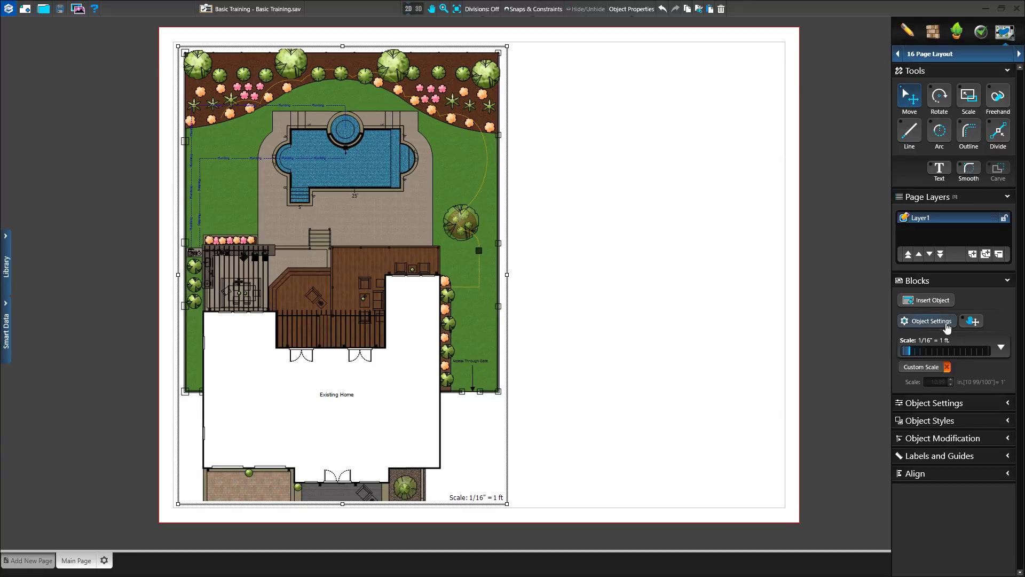
Step: Try a custom scale of 0.05 on the block, return to the 1/16" = 1 ft preset and pan the backyard back into the frame
click(1002, 348)
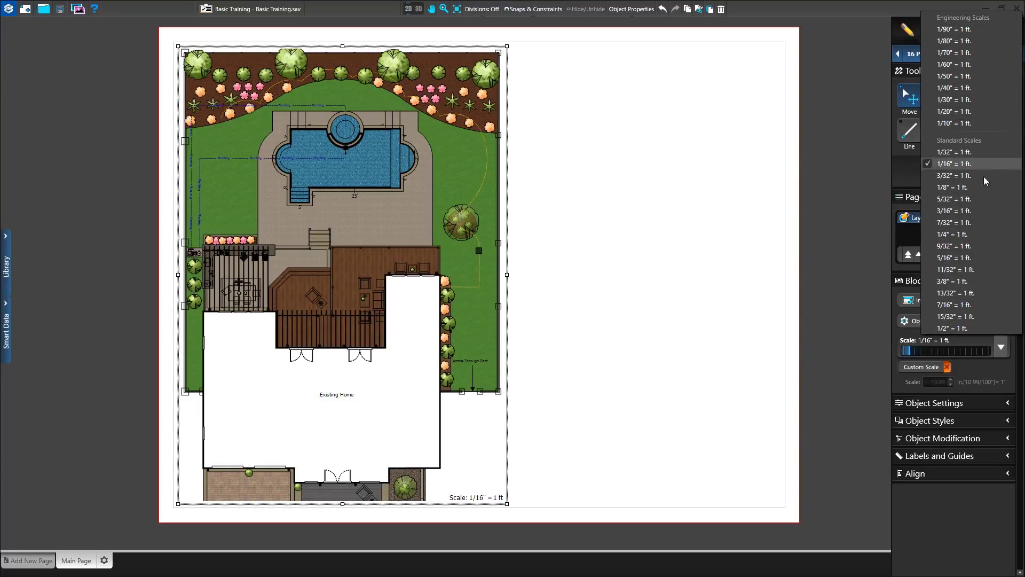
click(932, 365)
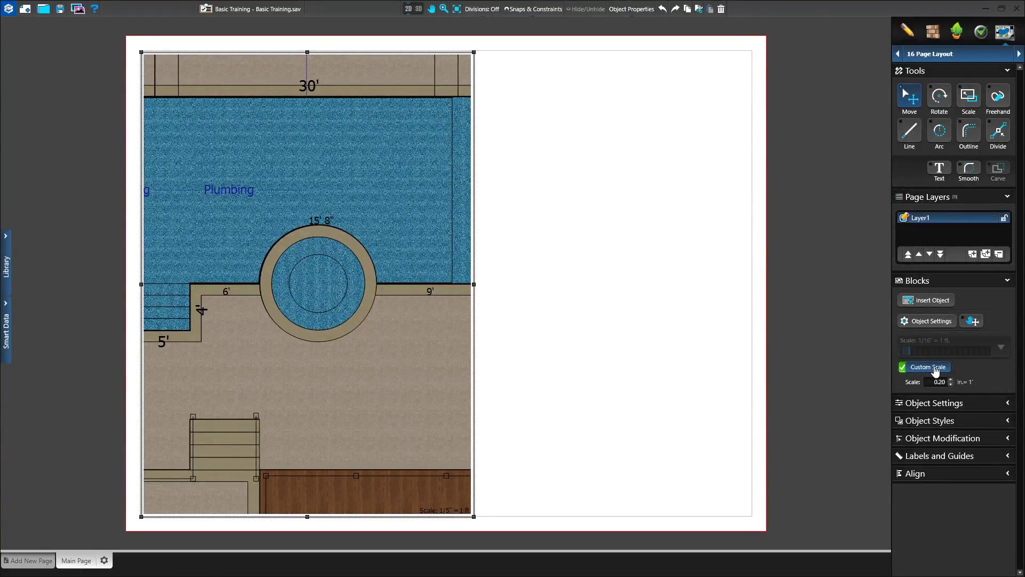
click(935, 370)
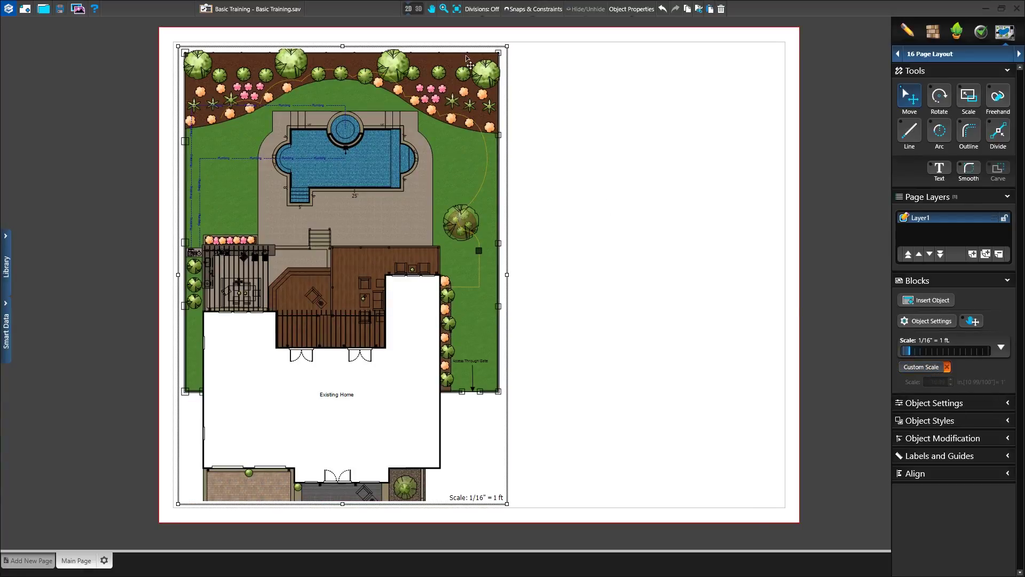
click(457, 13)
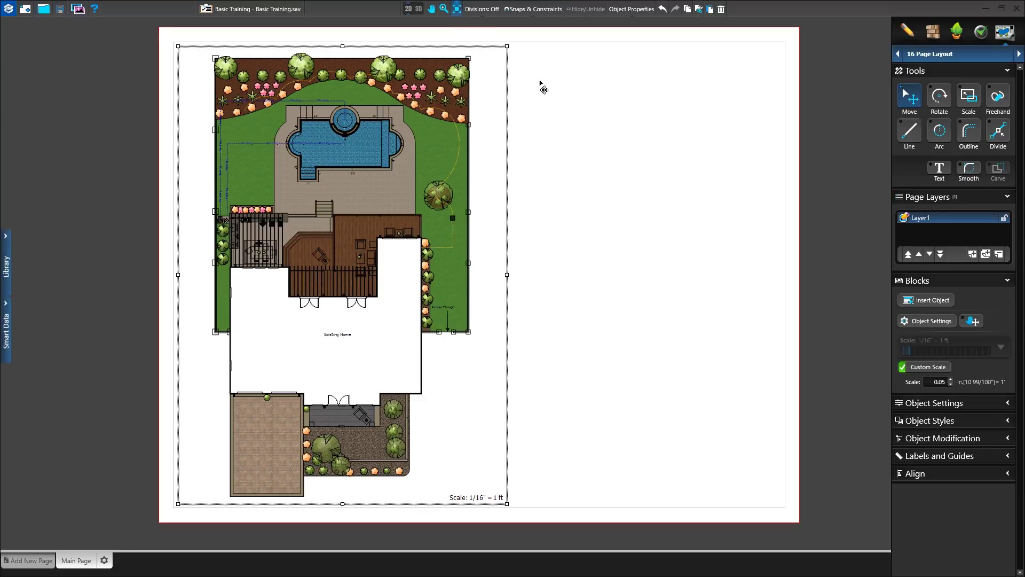
click(941, 369)
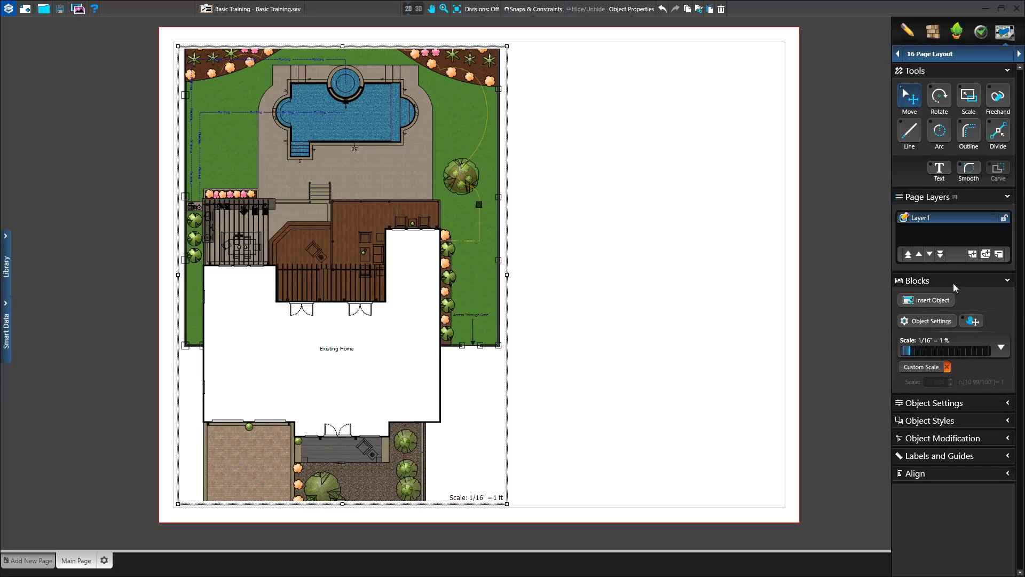
click(972, 321)
drag(378, 147, 381, 198)
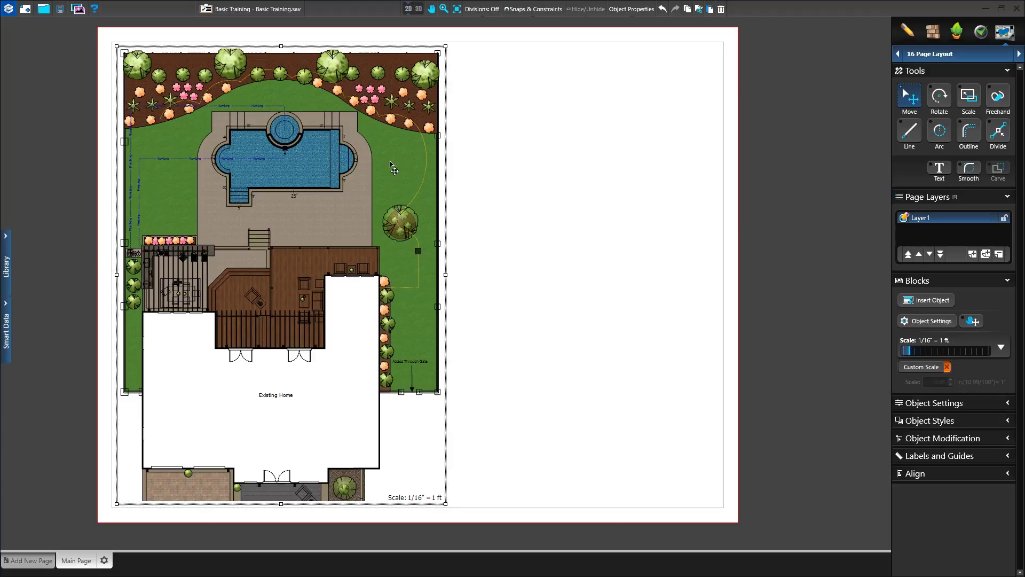
Step: Try the General Markup and Box Title options in the plan view block's settings, accepting them with all markup shown and no title
click(936, 322)
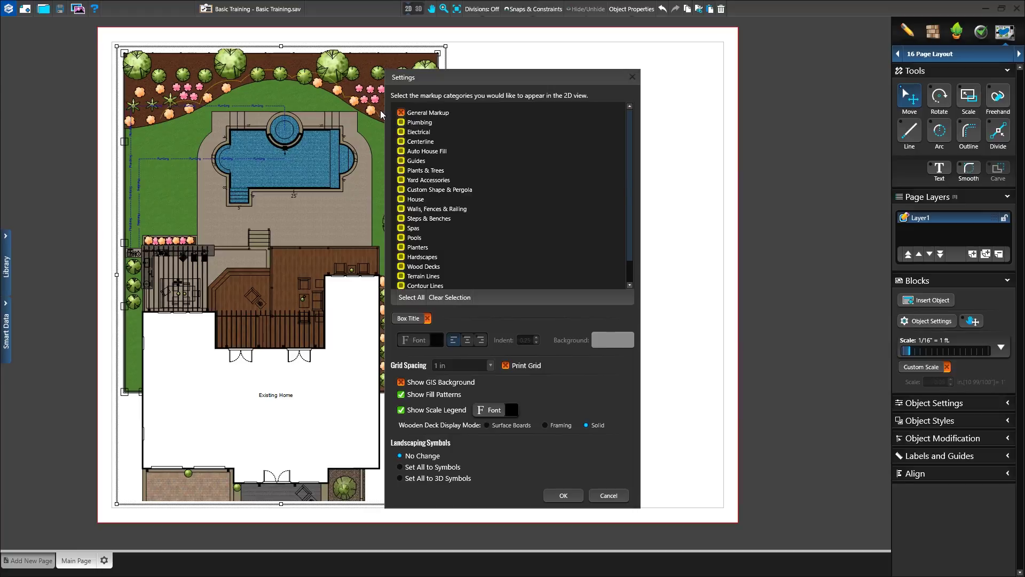
click(401, 114)
click(402, 114)
click(408, 322)
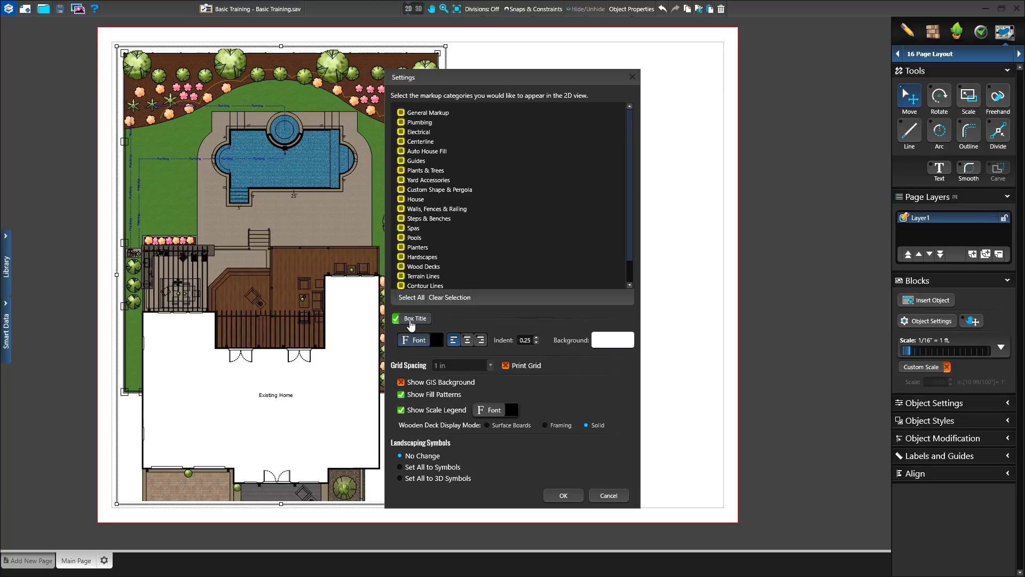
click(412, 320)
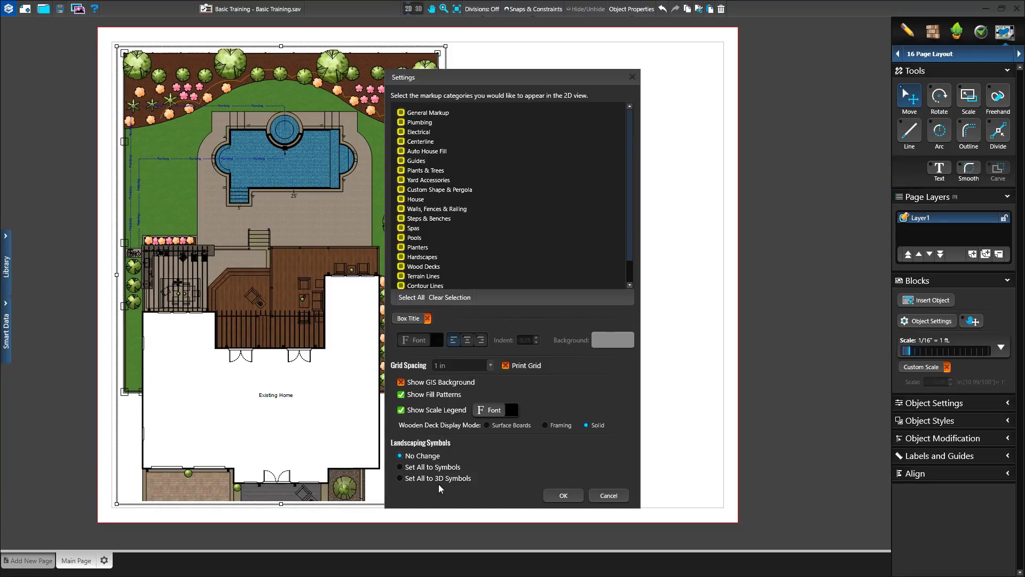
click(427, 411)
click(564, 496)
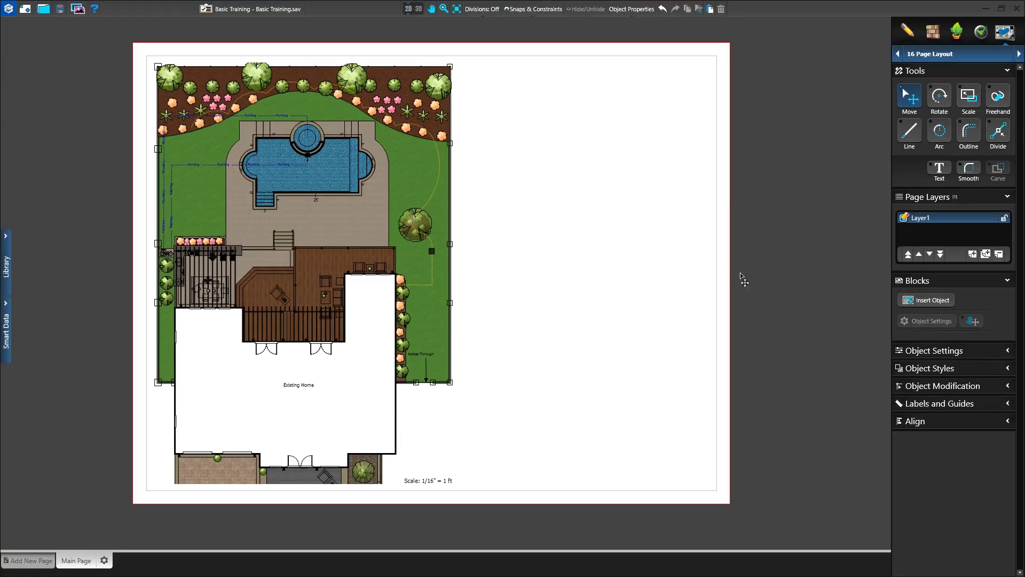
Step: Insert a Pool Depth Profile block with its box title enabled, placing it beside the upper part of the plan view
click(928, 303)
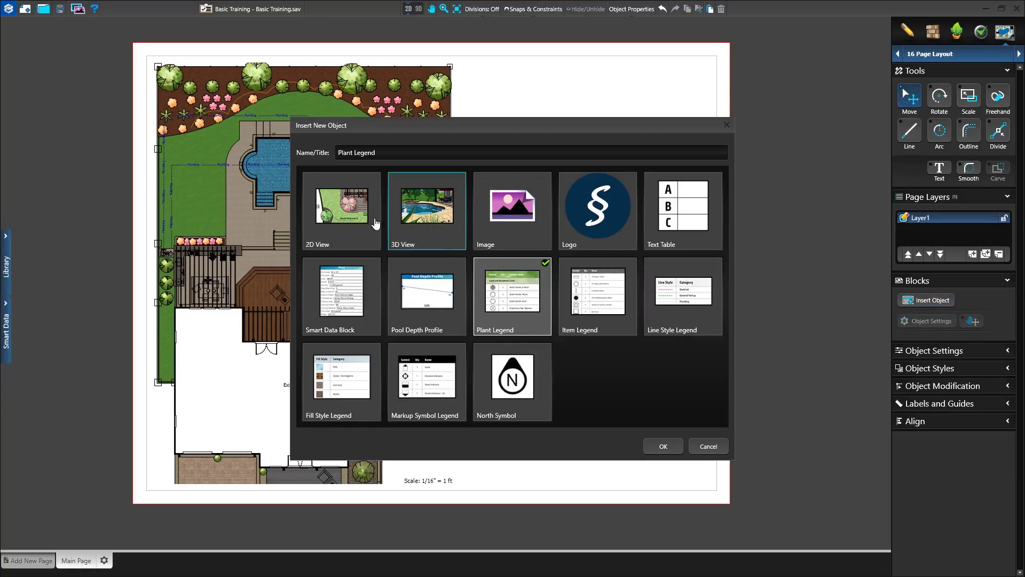
click(350, 214)
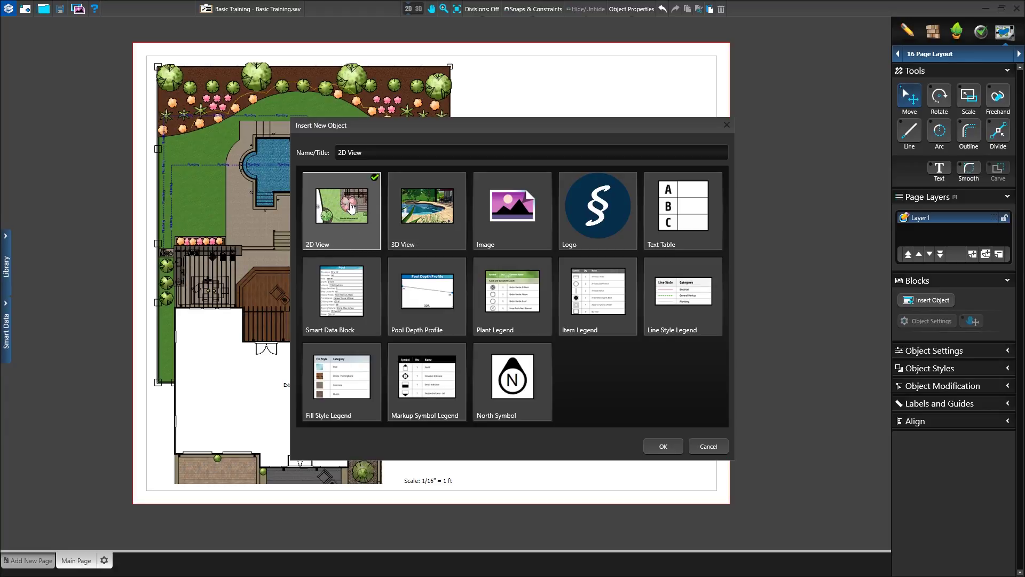
click(437, 240)
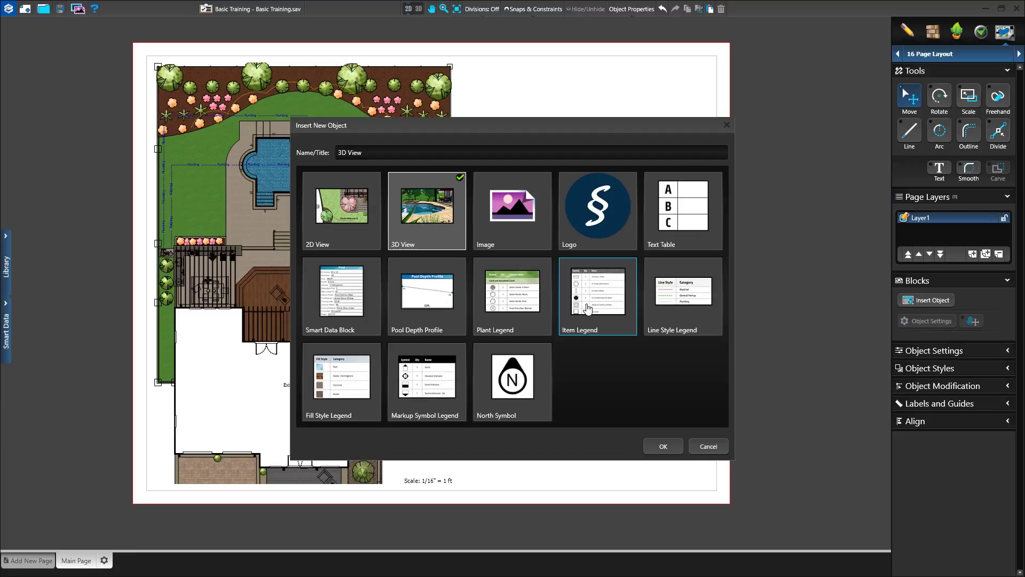
click(516, 243)
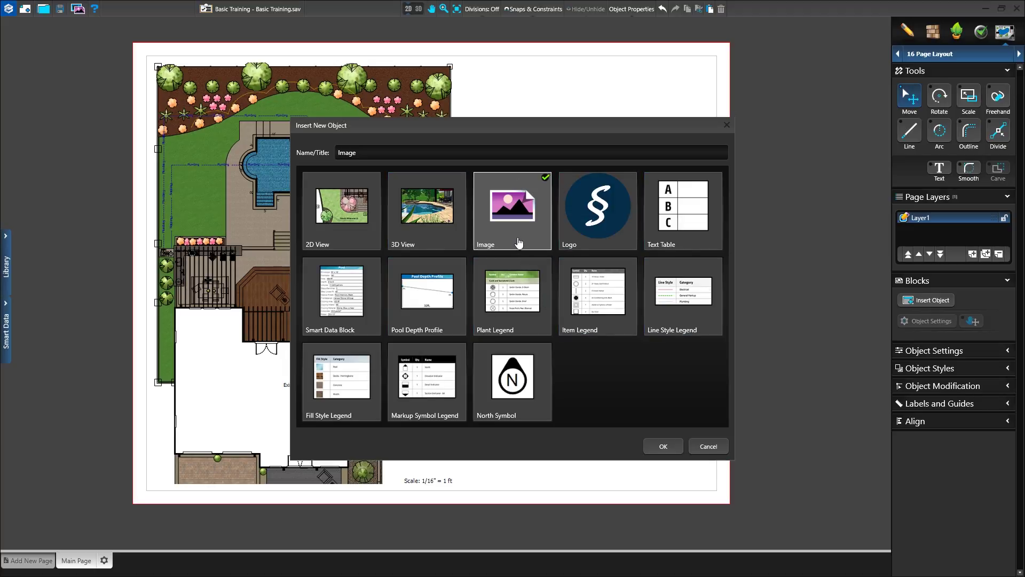
click(429, 295)
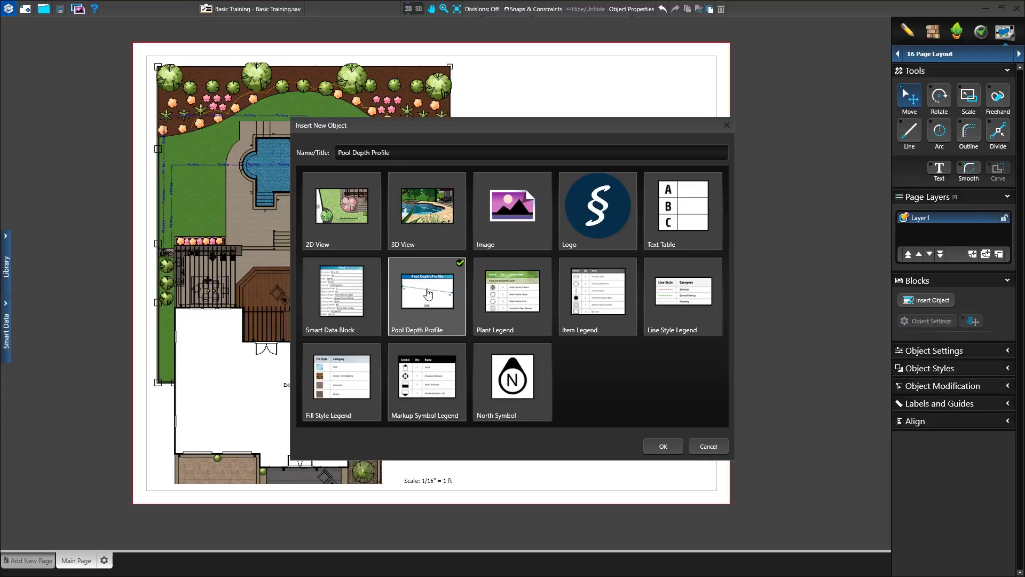
click(664, 447)
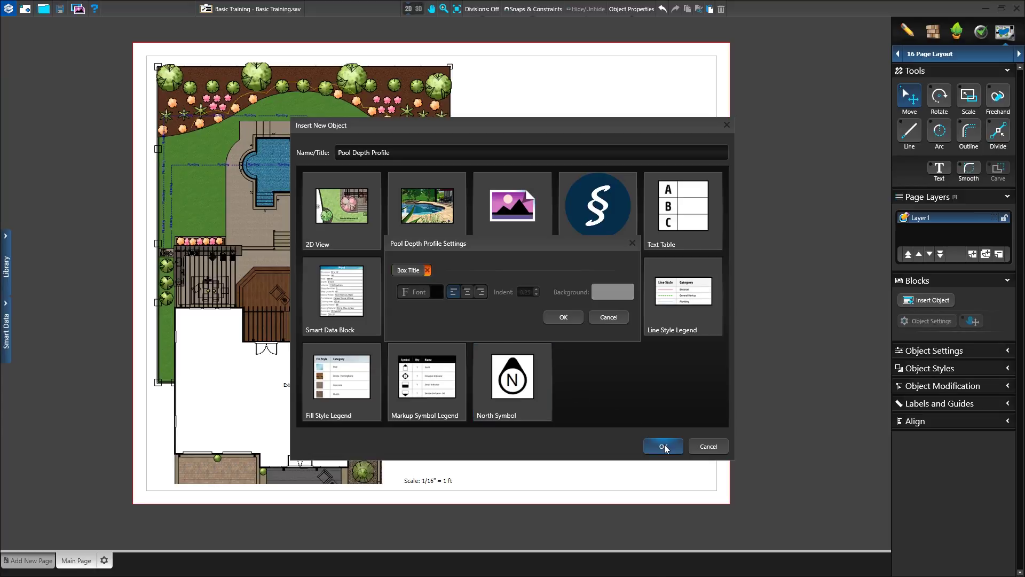
click(415, 272)
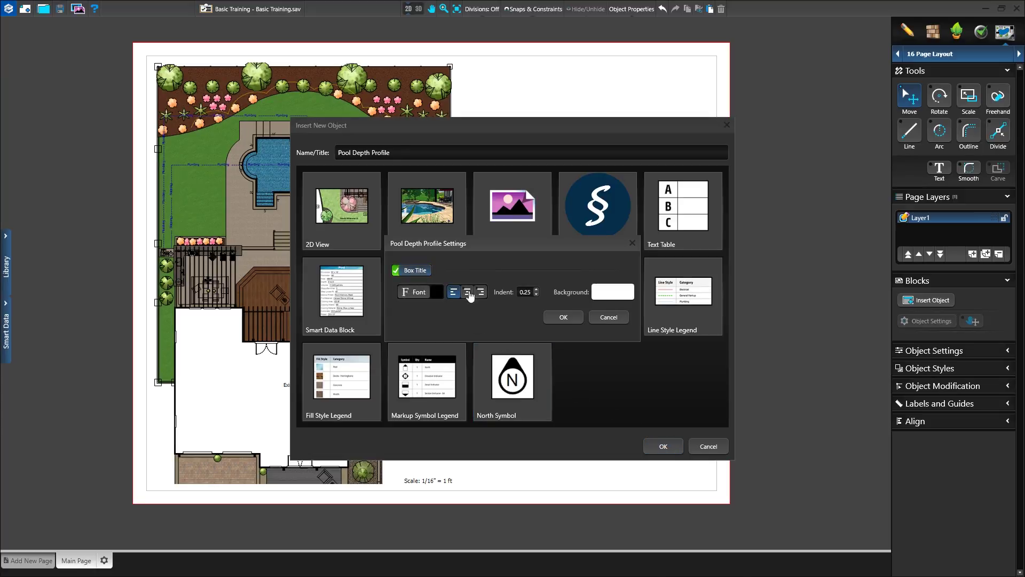
click(563, 318)
drag(568, 319, 534, 126)
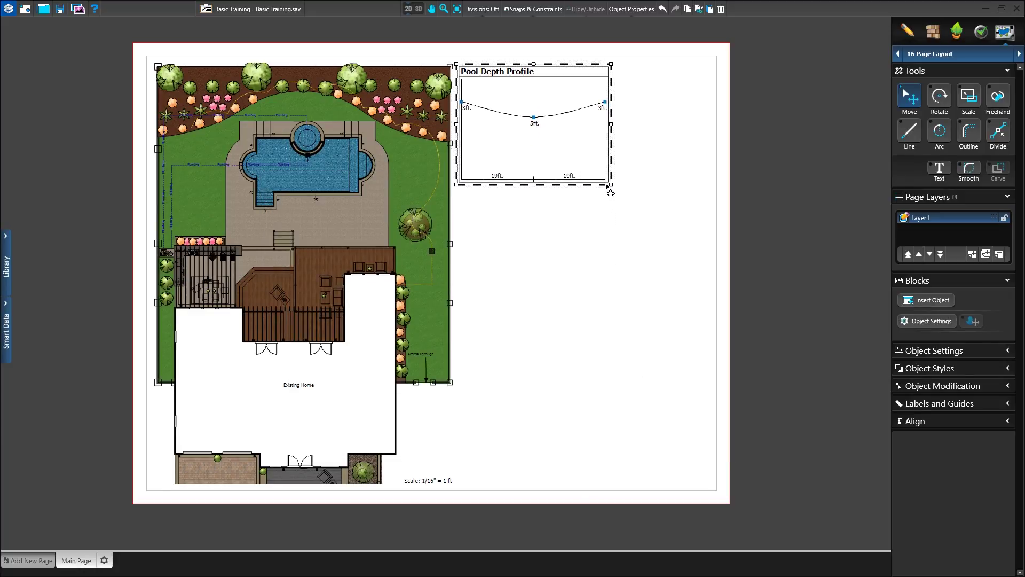
Step: Stretch the Pool Depth Profile block out to the page's right margin and make it slightly shorter
drag(612, 186, 712, 170)
click(577, 203)
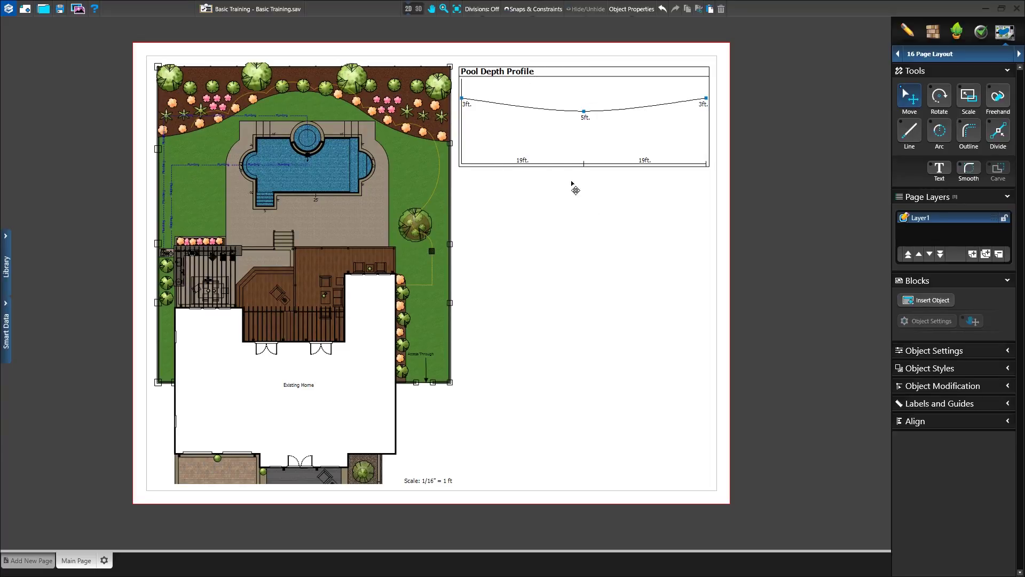
click(576, 113)
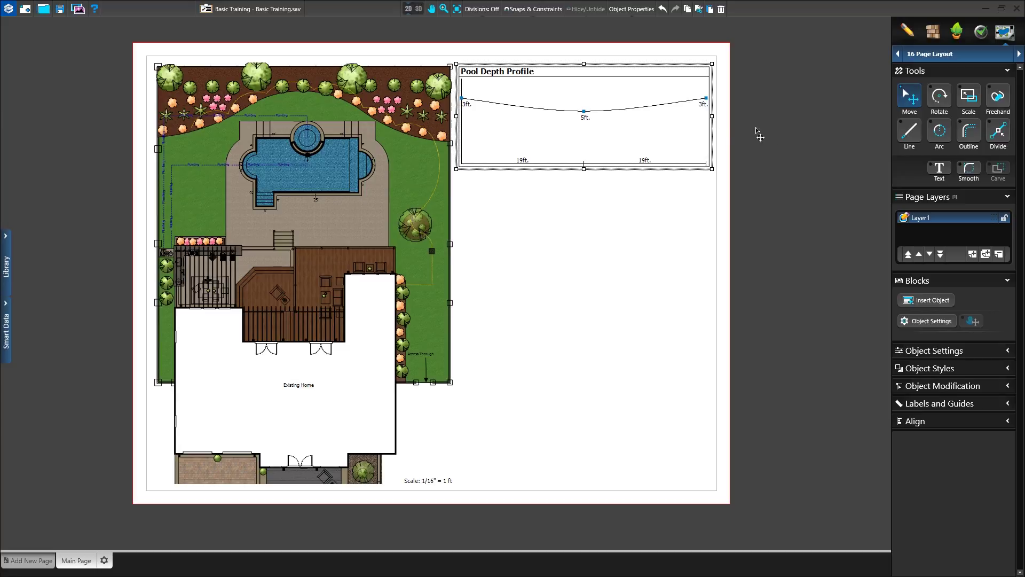
click(570, 271)
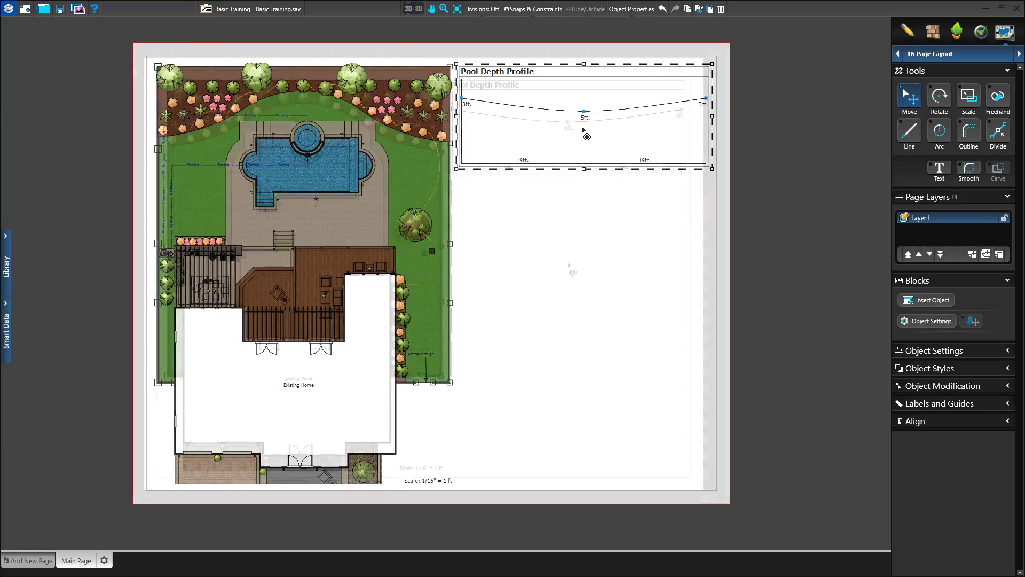
scroll(571, 272, down, 1)
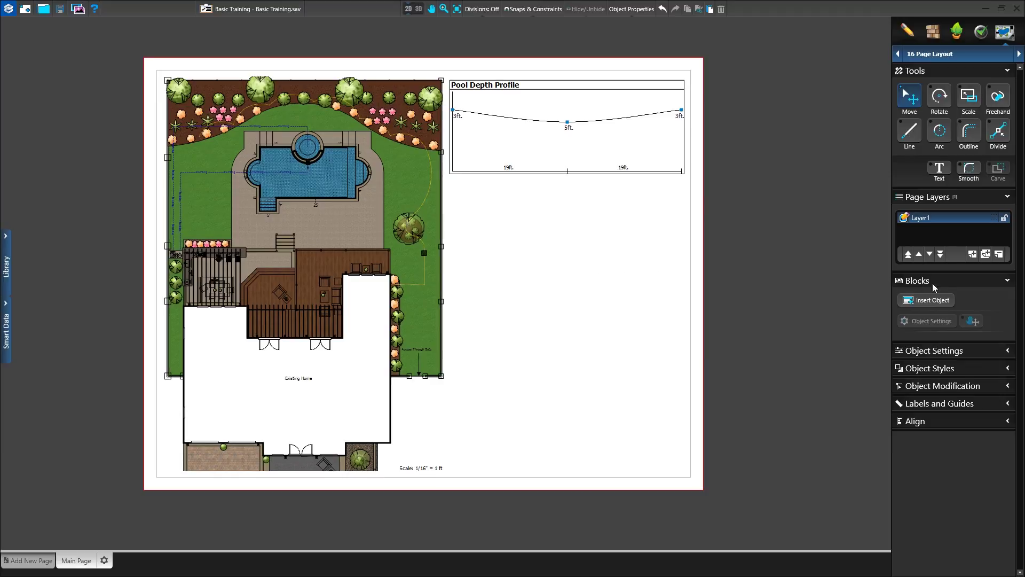
Step: Insert a Plant Legend object, opening its legend settings
click(937, 302)
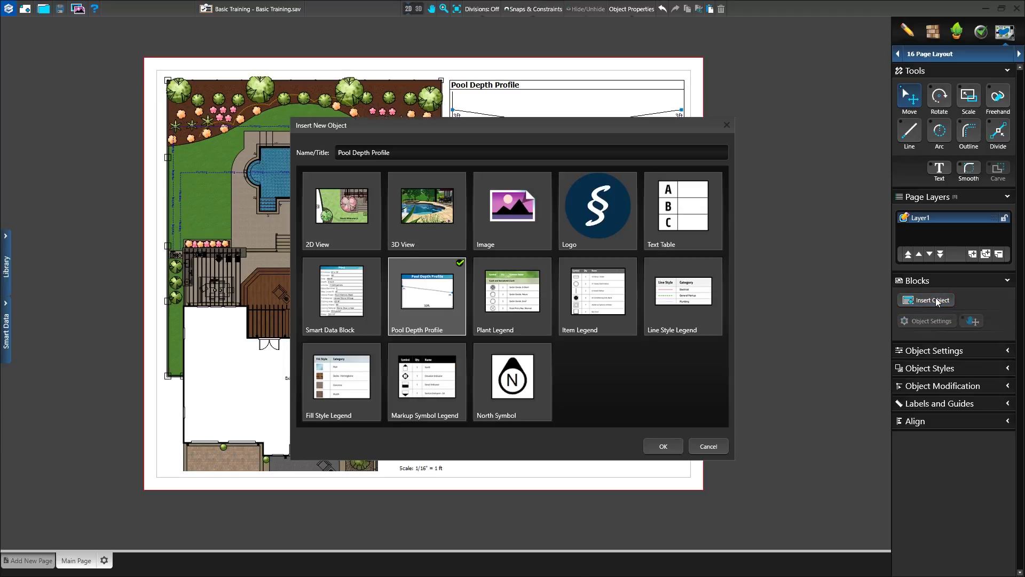
click(515, 294)
click(595, 295)
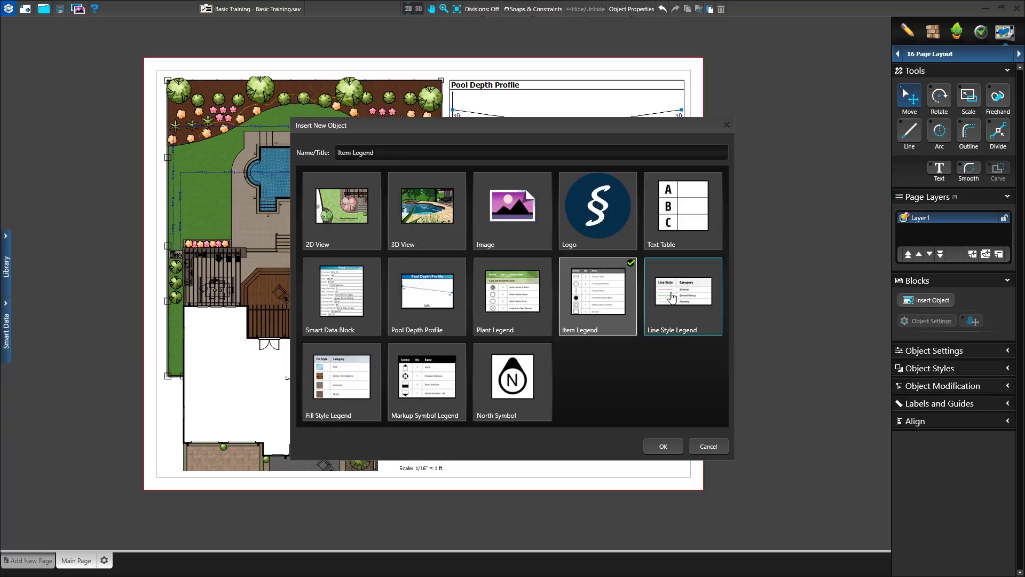
click(372, 371)
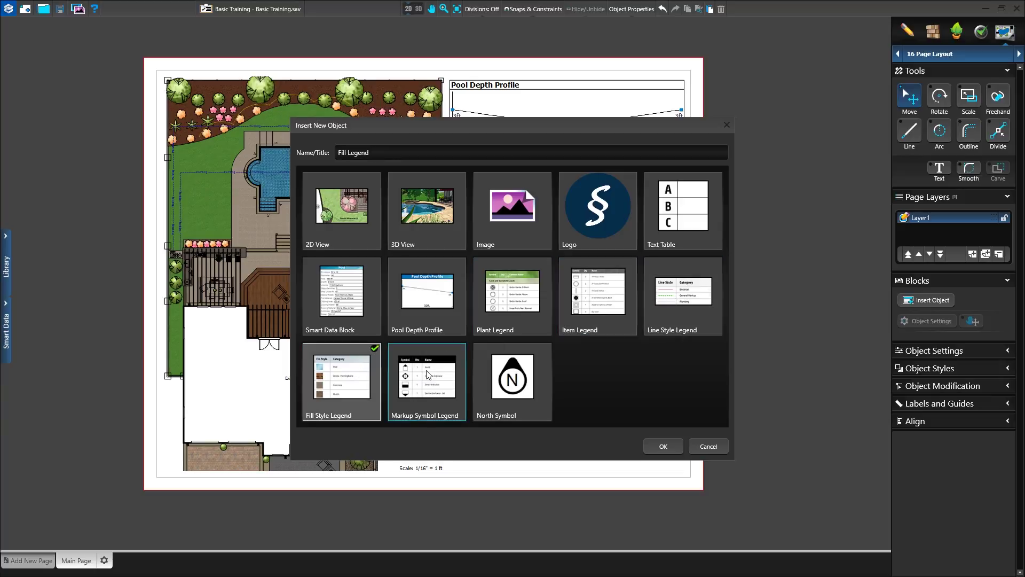
click(428, 376)
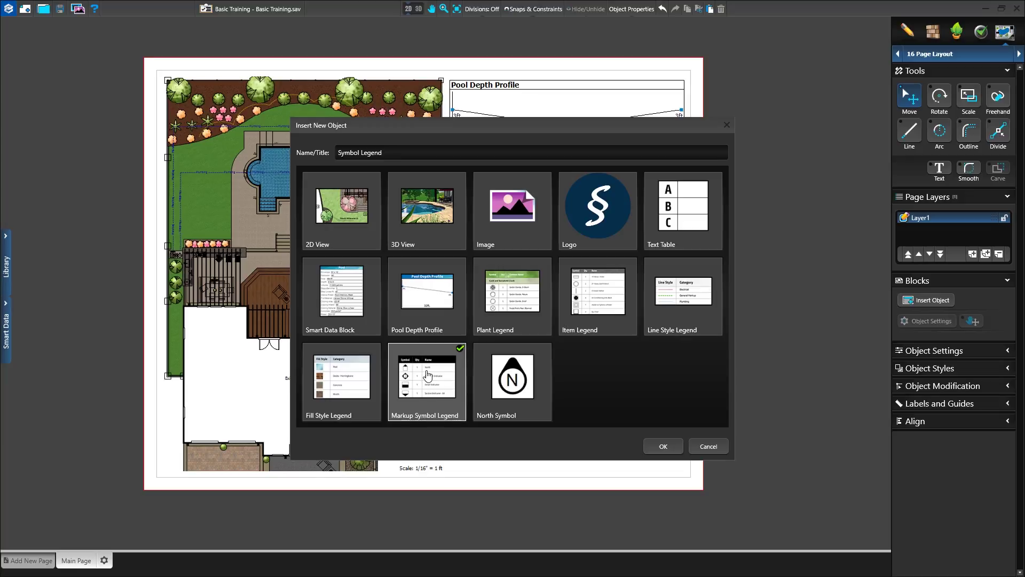
click(497, 292)
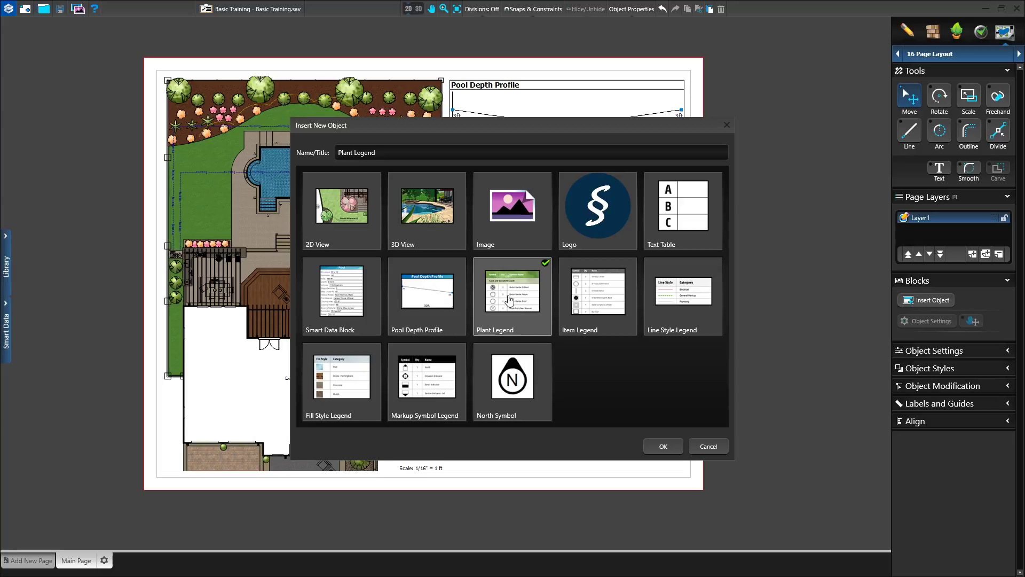
click(661, 448)
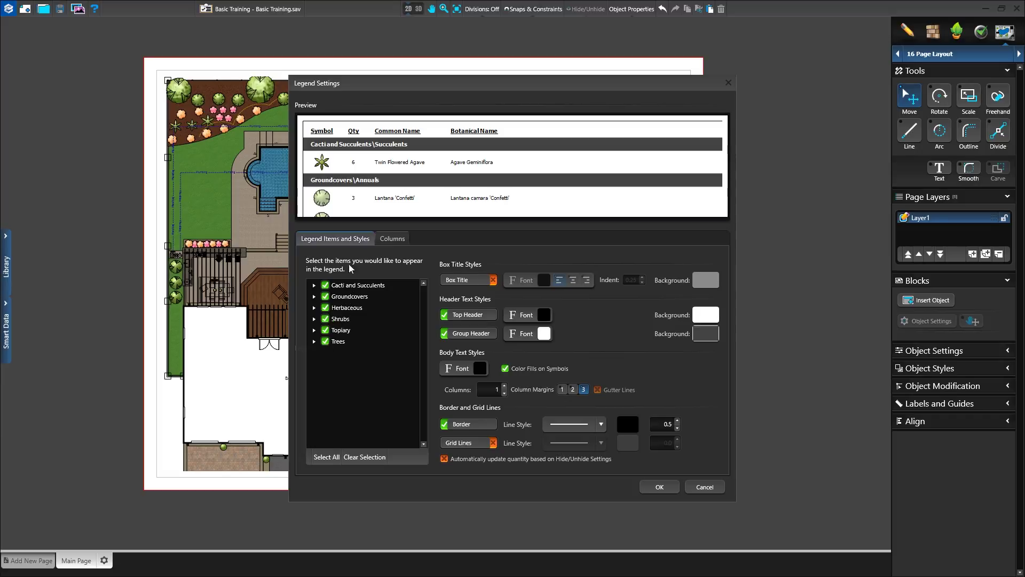
Step: Exclude Trees from the plant legend and fit the legend block below the Pool Depth Profile at roughly the same width
click(315, 342)
click(315, 343)
click(315, 342)
click(328, 352)
click(328, 353)
click(315, 342)
click(325, 341)
click(659, 487)
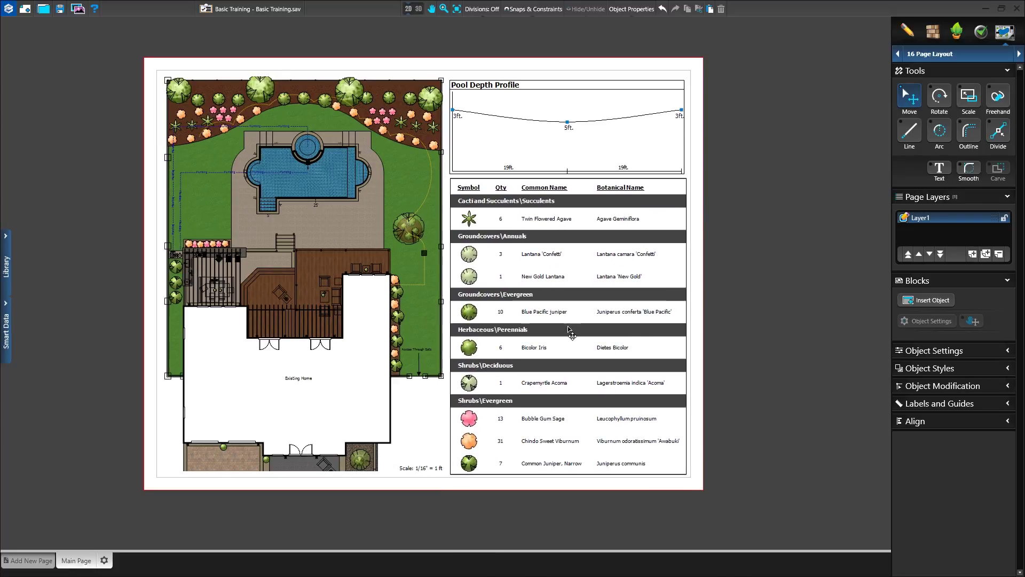
click(569, 328)
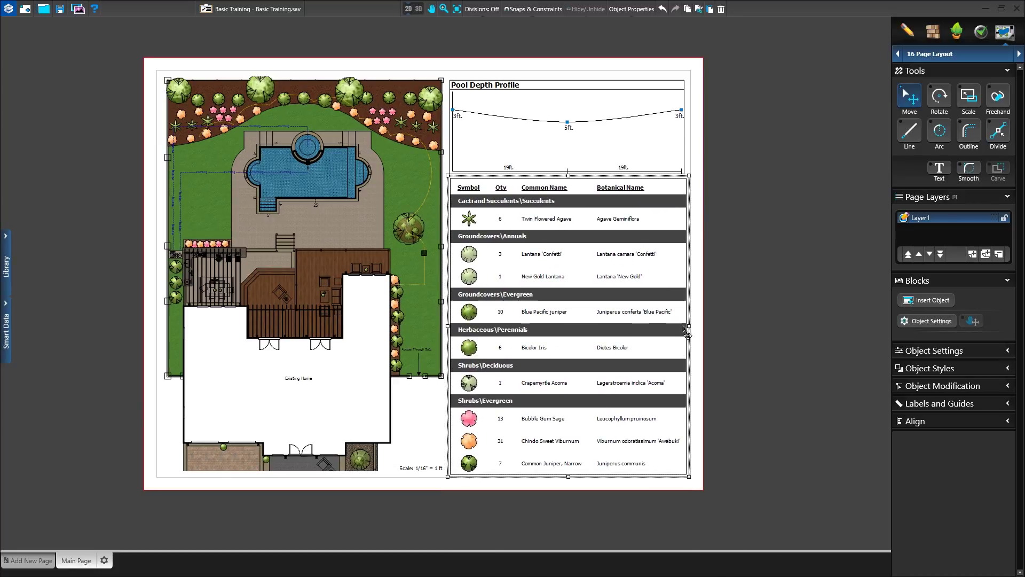
mouse_move(689, 327)
mouse_down()
mouse_move(654, 334)
mouse_move(690, 342)
mouse_up()
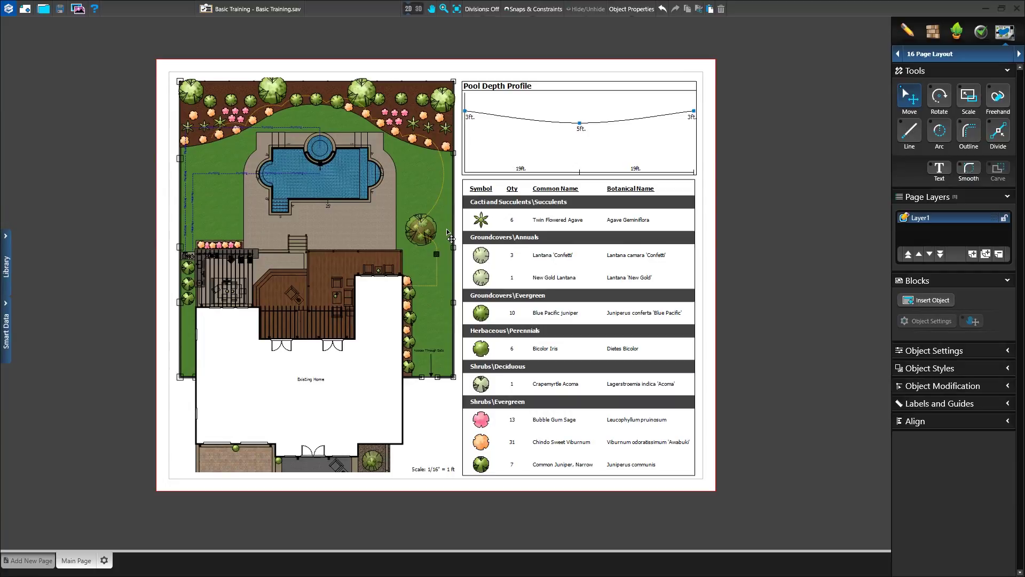
Step: Turn on the page's snapping grid, trying 12 divisions and settling on 16
click(482, 10)
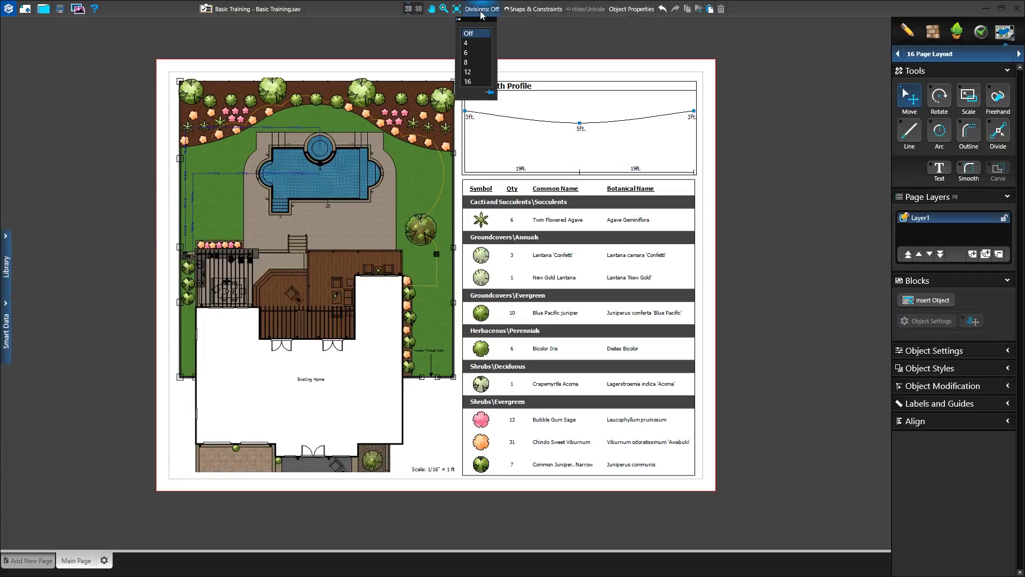
click(477, 71)
click(482, 10)
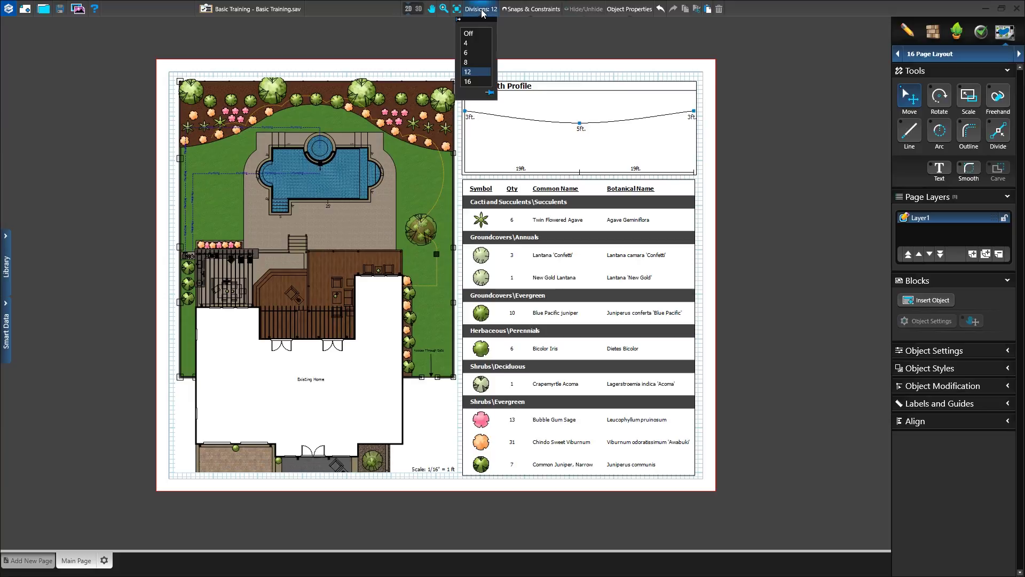
click(472, 82)
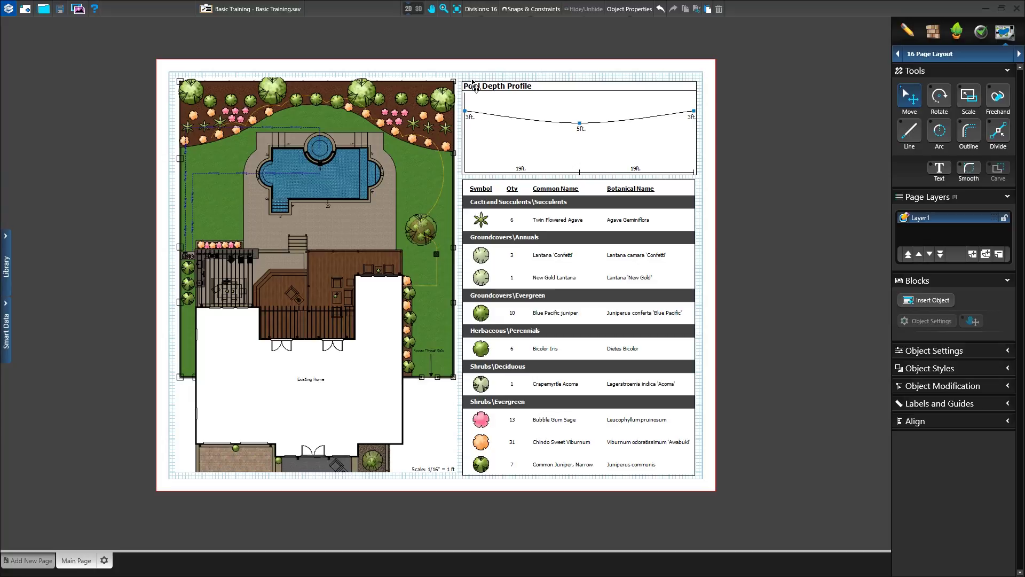
click(487, 10)
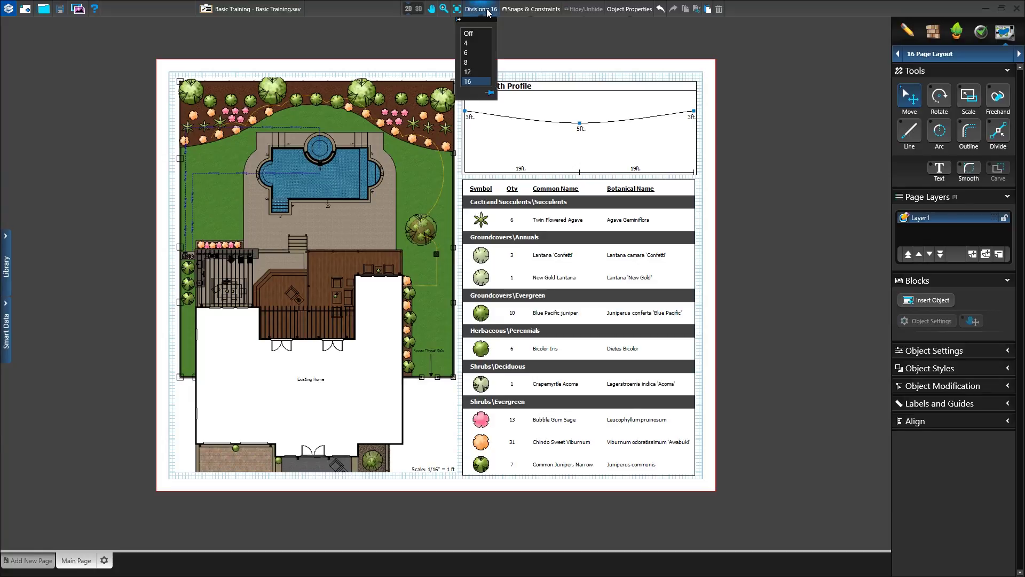
click(487, 10)
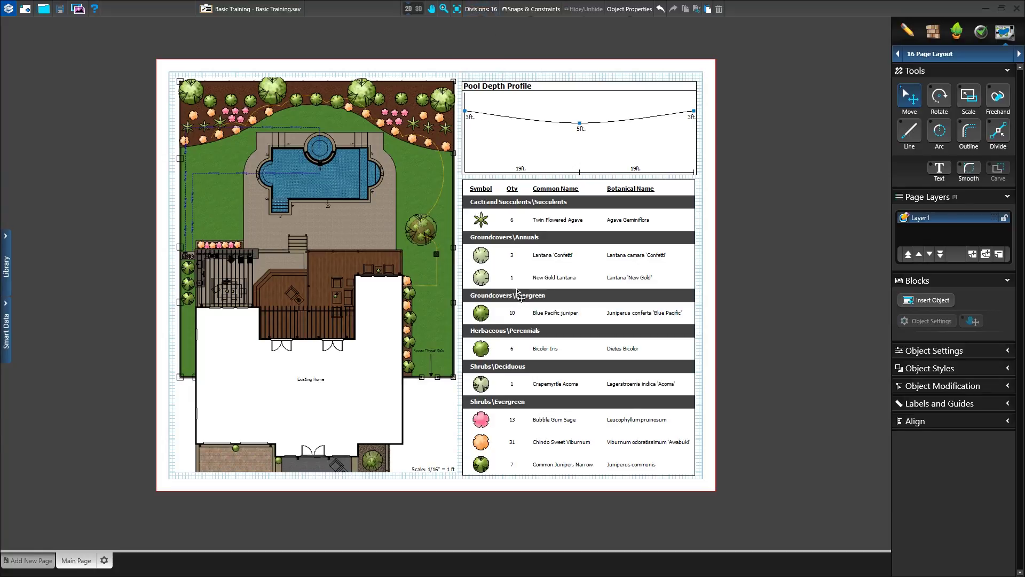
Step: Widen the plant legend block slightly on both its left and right sides, snapping its edges to the grid
click(523, 324)
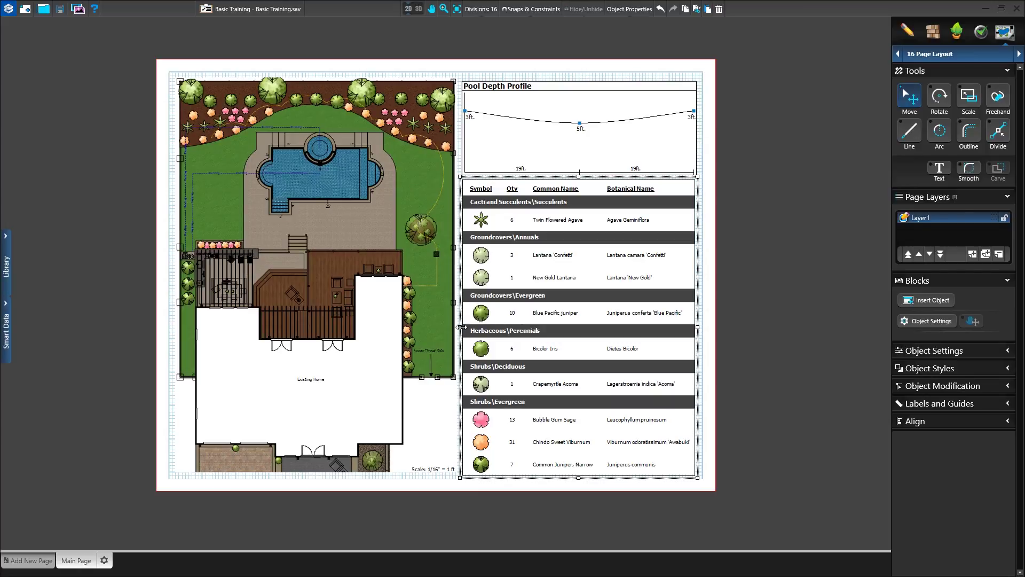
drag(460, 327, 457, 327)
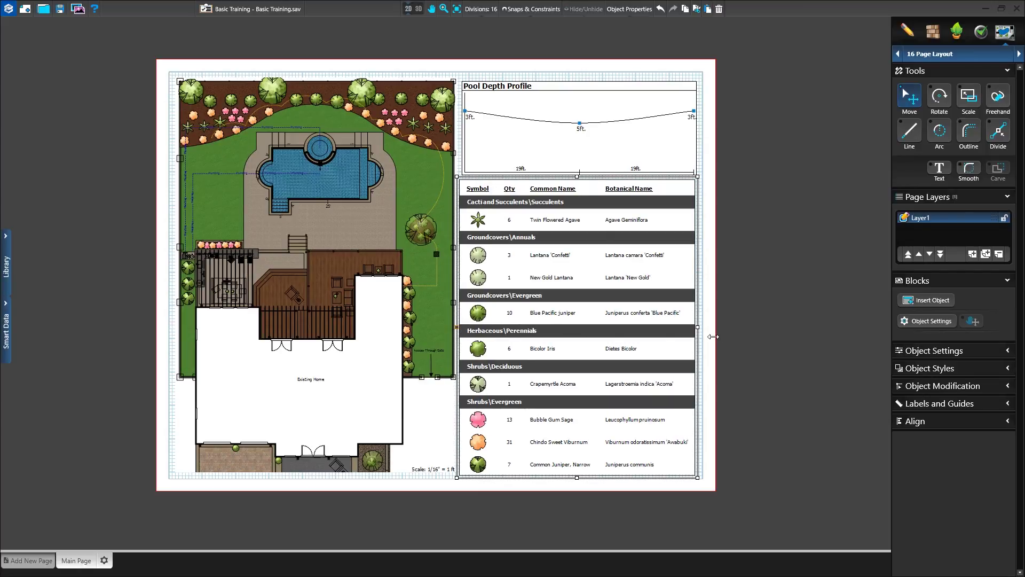
drag(698, 327, 703, 327)
Step: Enlarge the Pool Depth Profile block toward the page's upper-right margin corner and line up its left edge with the plant legend
click(649, 144)
drag(699, 79, 703, 72)
click(748, 95)
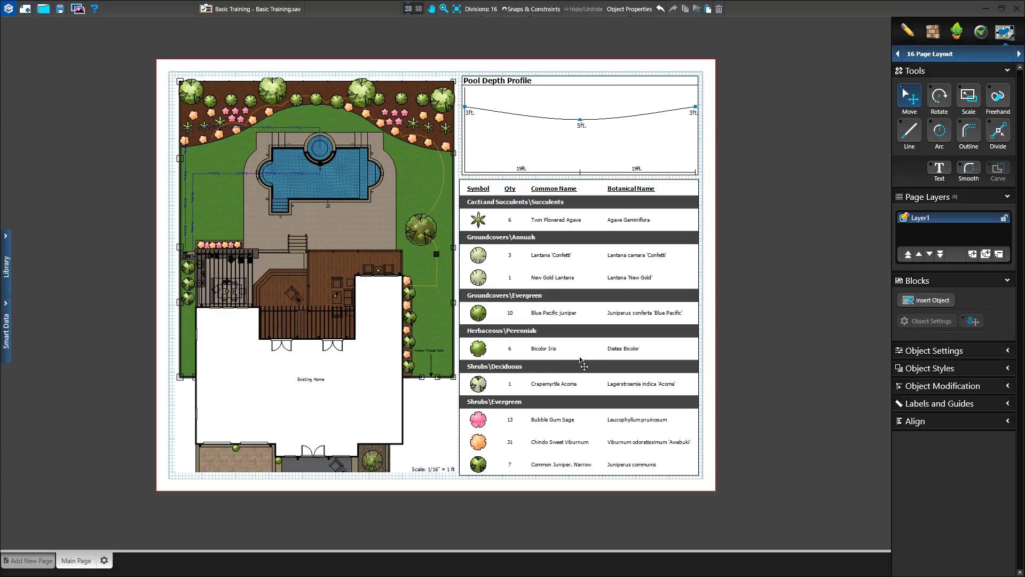
click(473, 159)
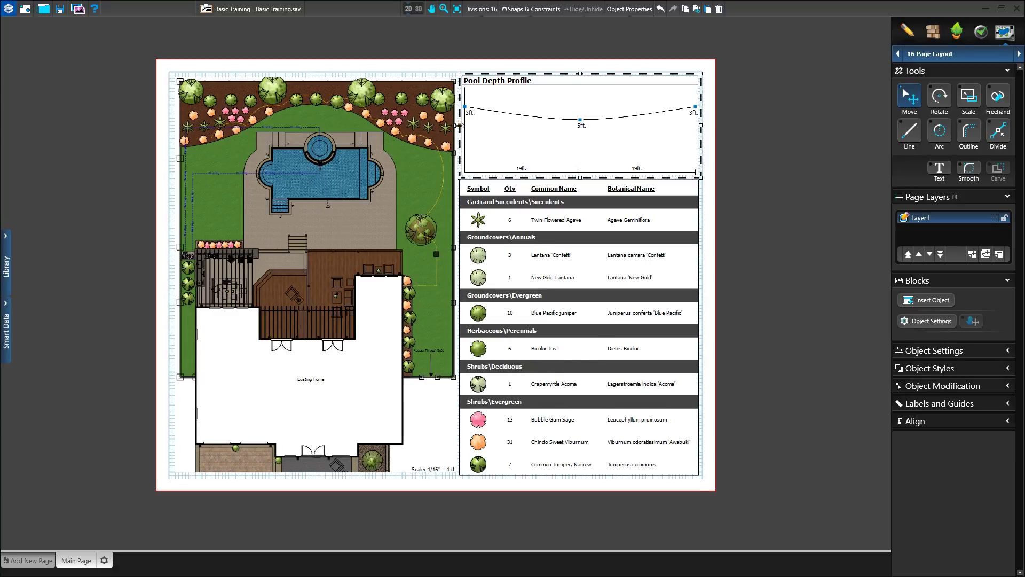
drag(456, 125, 449, 43)
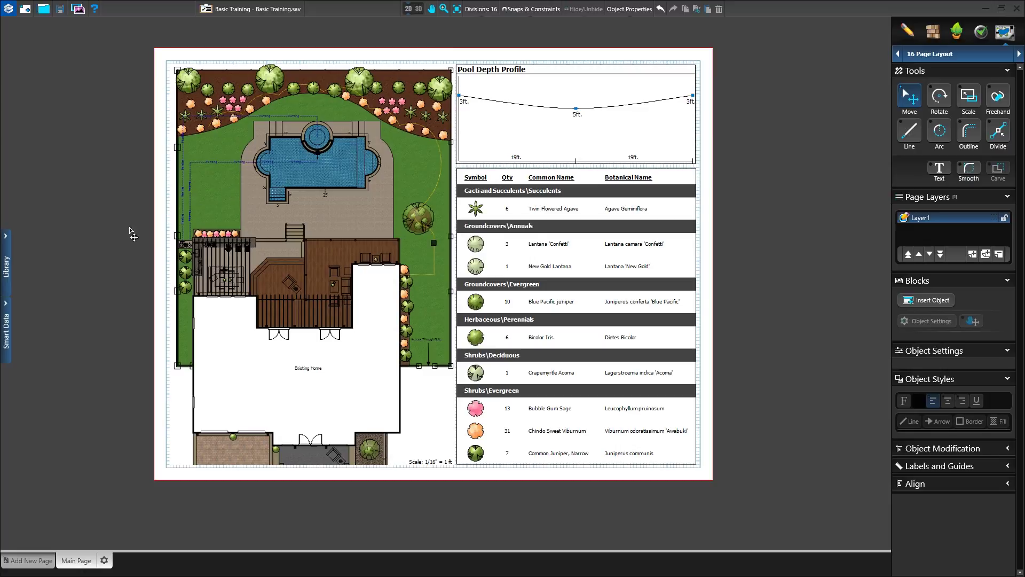
Step: Save the page layout as a Construction library template named "2d View and Legend" in category Pages, type Basic Training
click(7, 247)
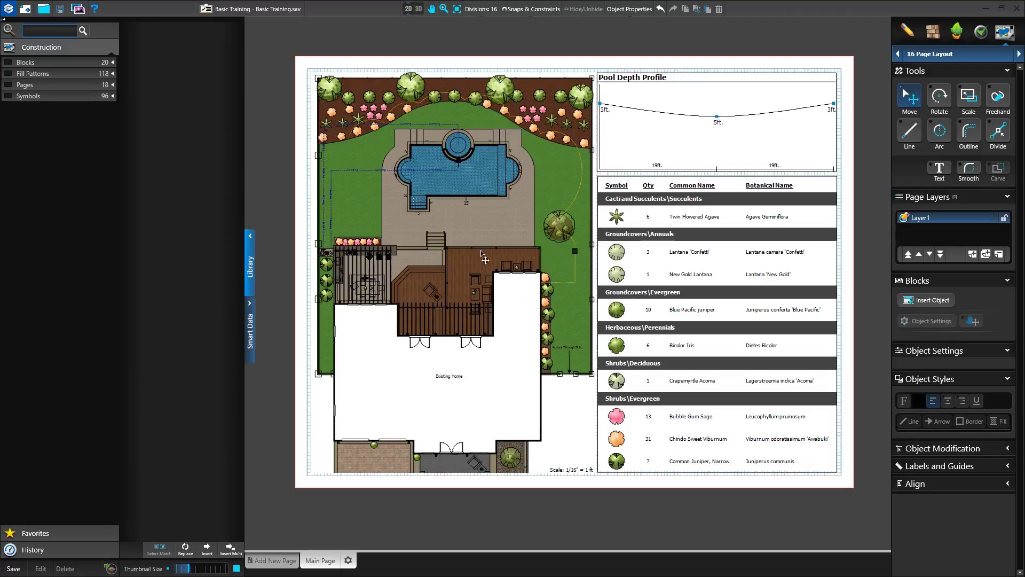
click(12, 569)
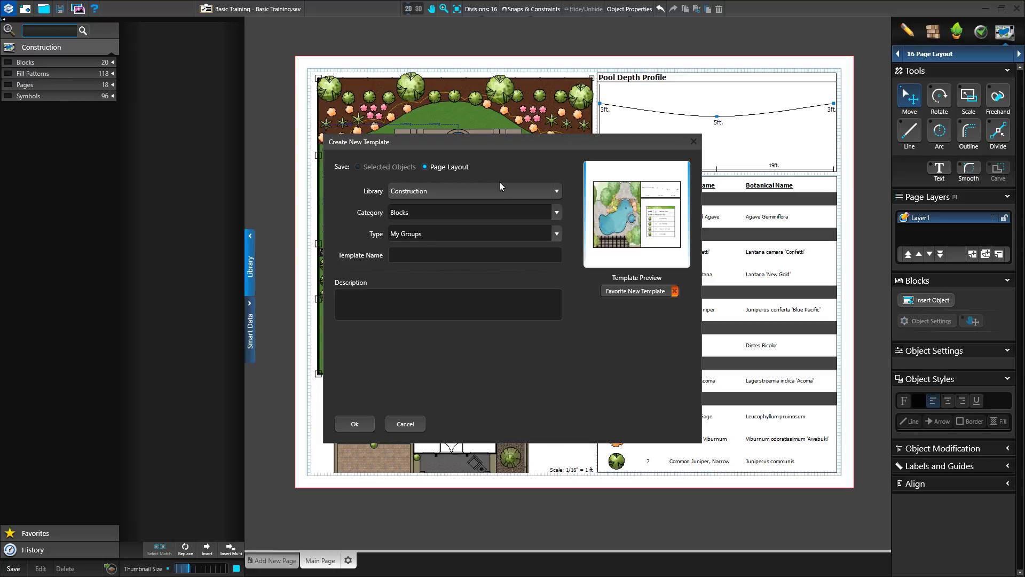
click(557, 213)
click(517, 242)
click(512, 237)
text(B)
text(ew and Legend)
click(355, 424)
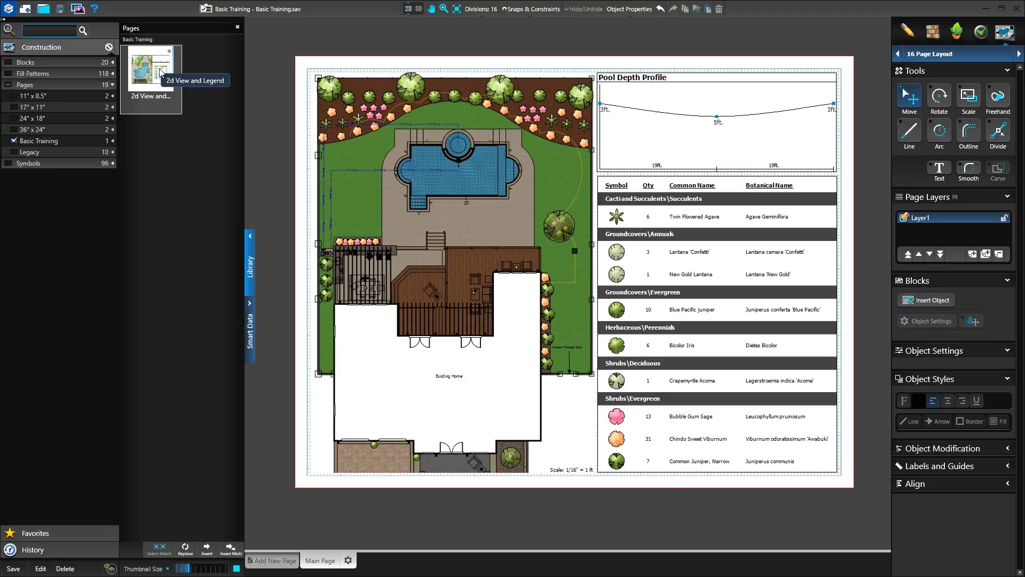
Step: Add a new page from the library's 17" x 11" Basic page template, and collapse the library
click(18, 141)
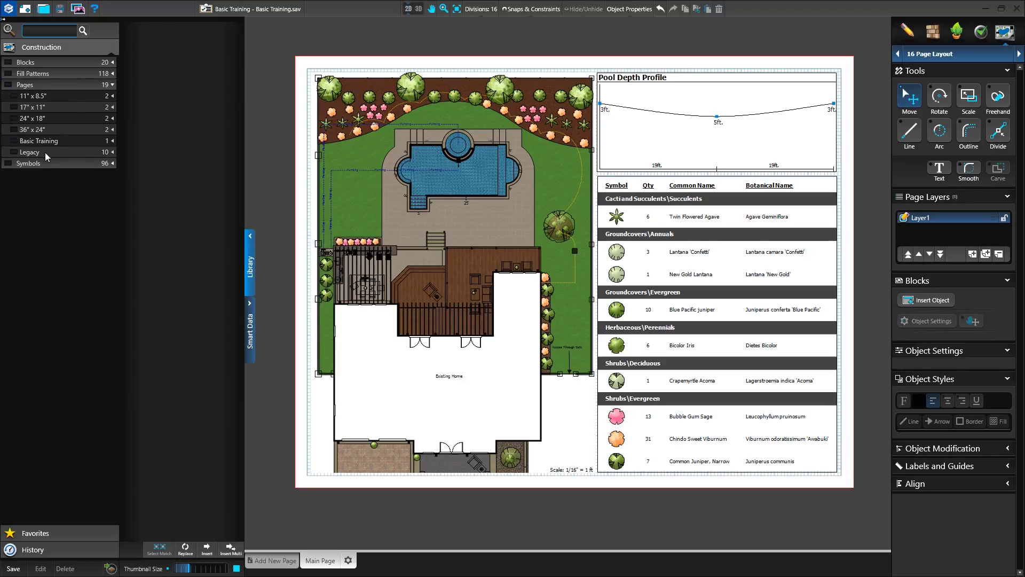
click(59, 107)
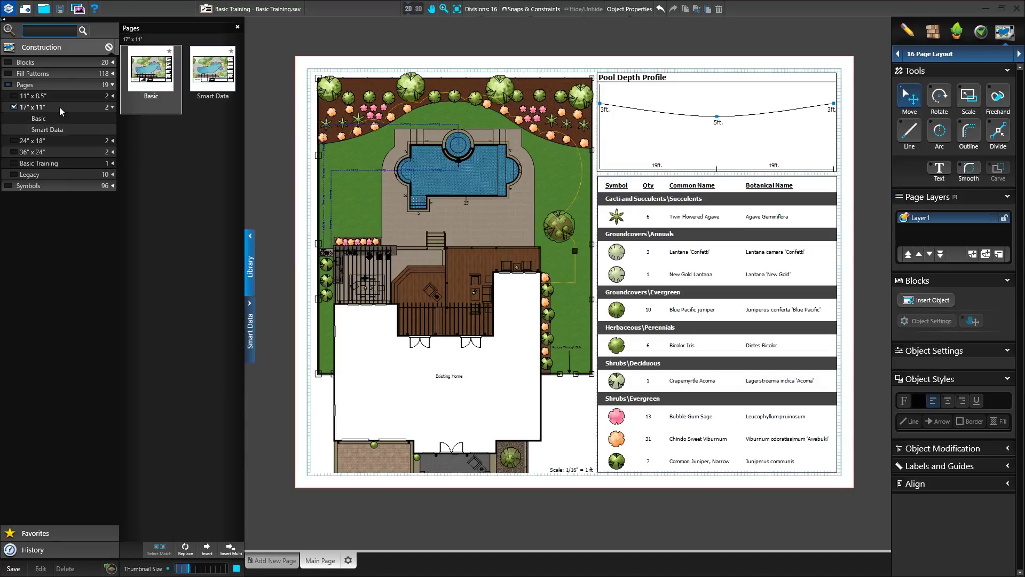
double_click(151, 74)
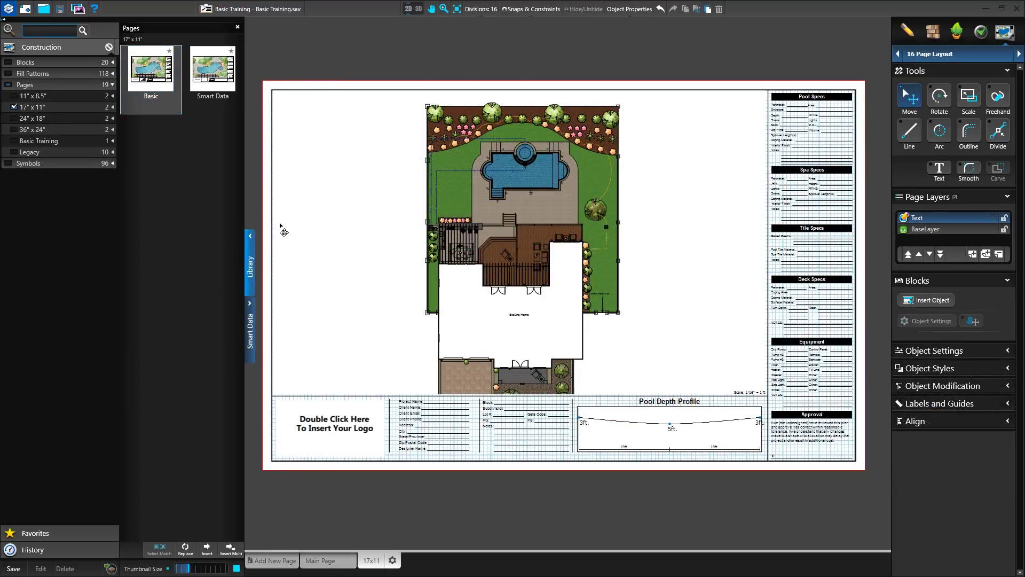
click(251, 240)
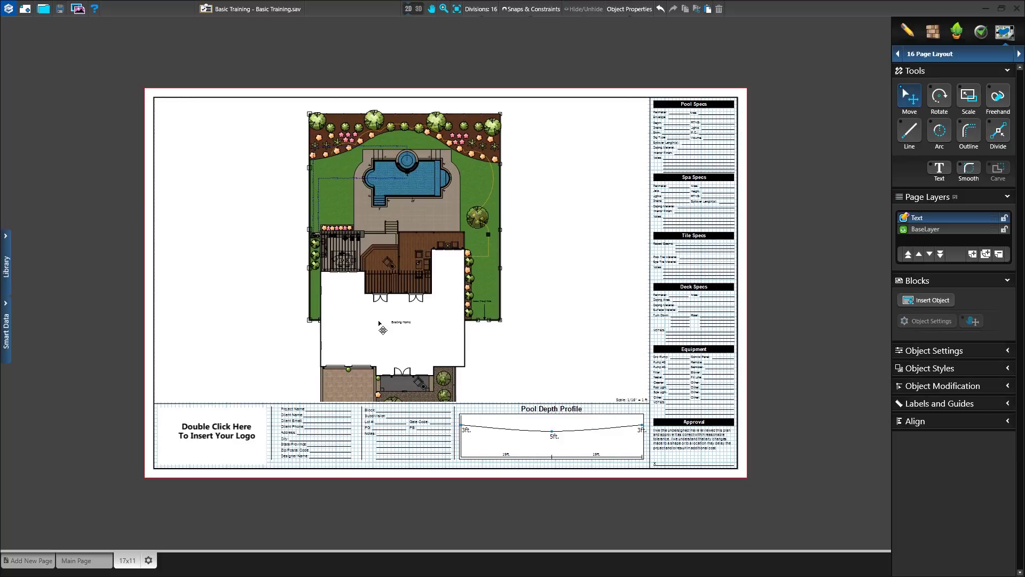
Step: Compare the two pages, move Main Page behind 17x11, restore the original page order and return to the 17x11 page
click(93, 562)
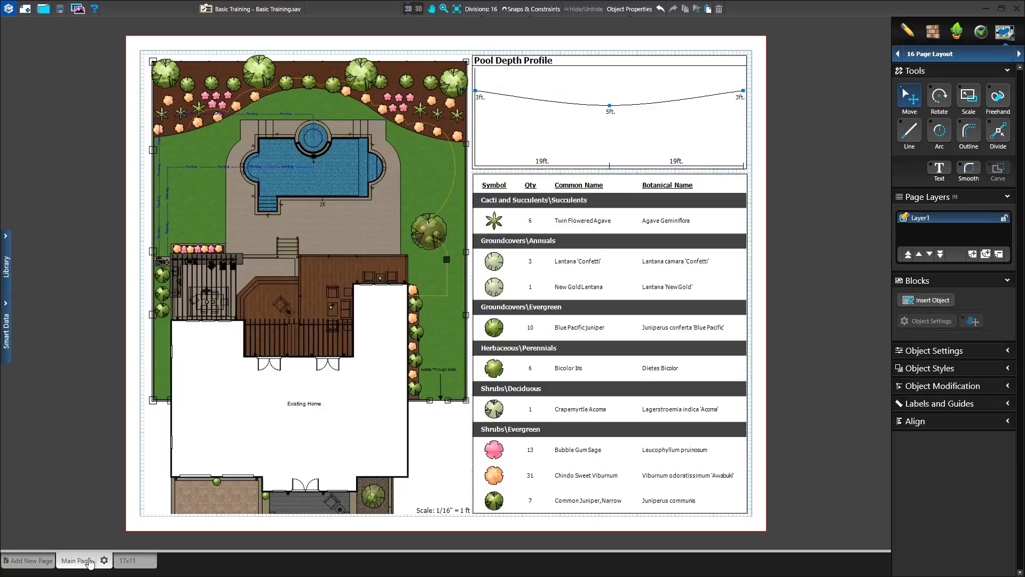
click(130, 562)
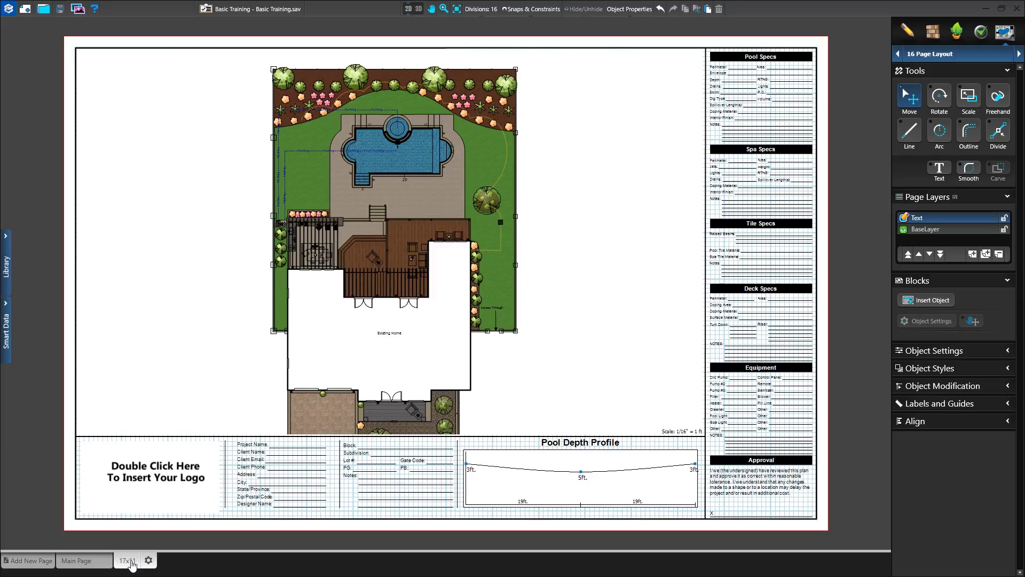
click(80, 560)
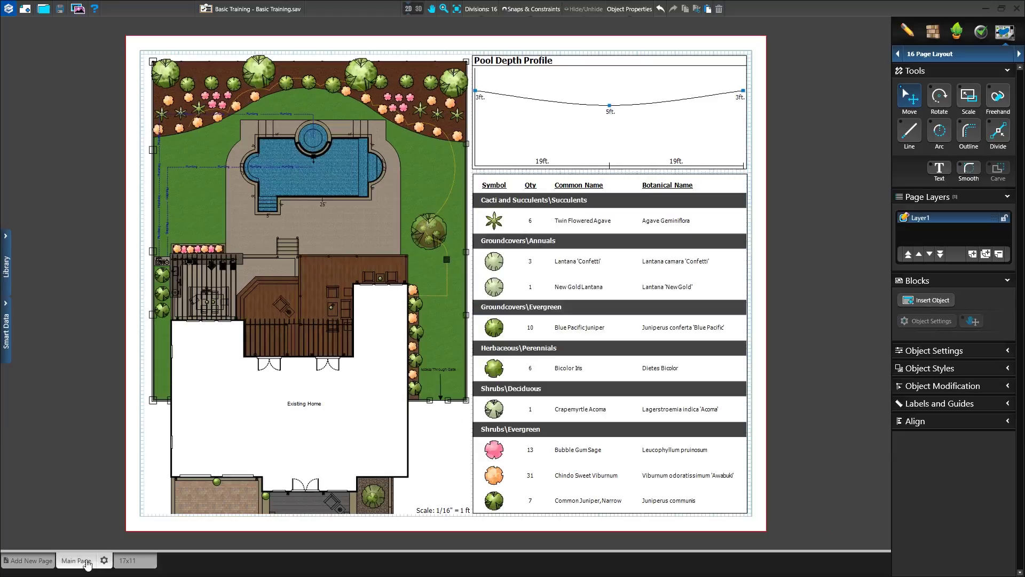
drag(88, 564, 166, 565)
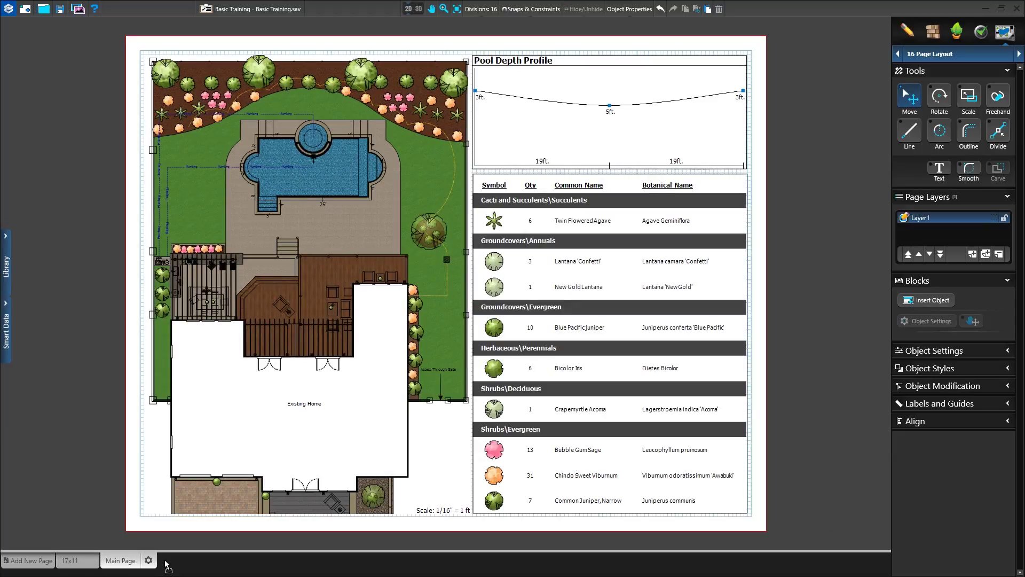
drag(59, 562, 131, 559)
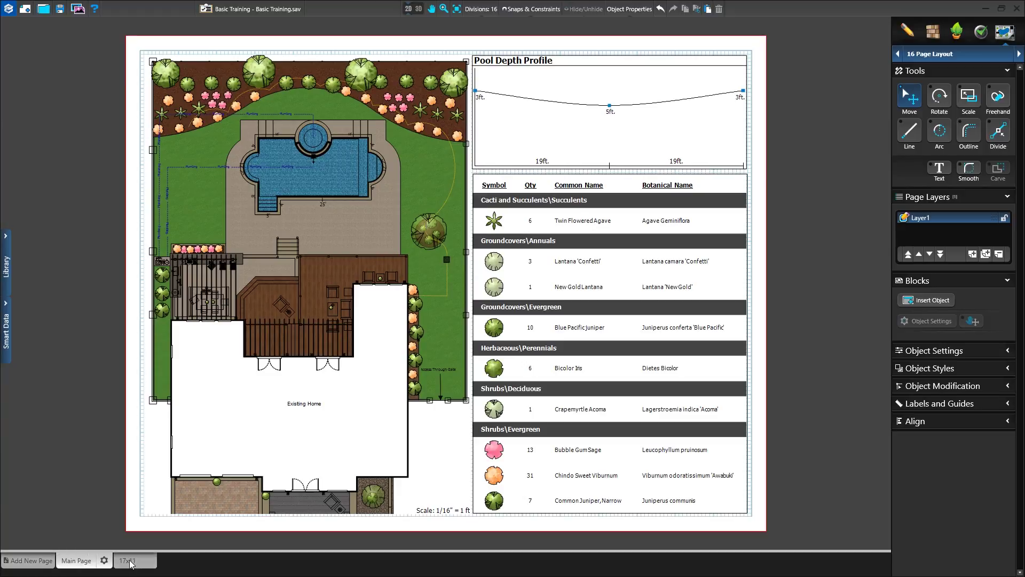
click(130, 563)
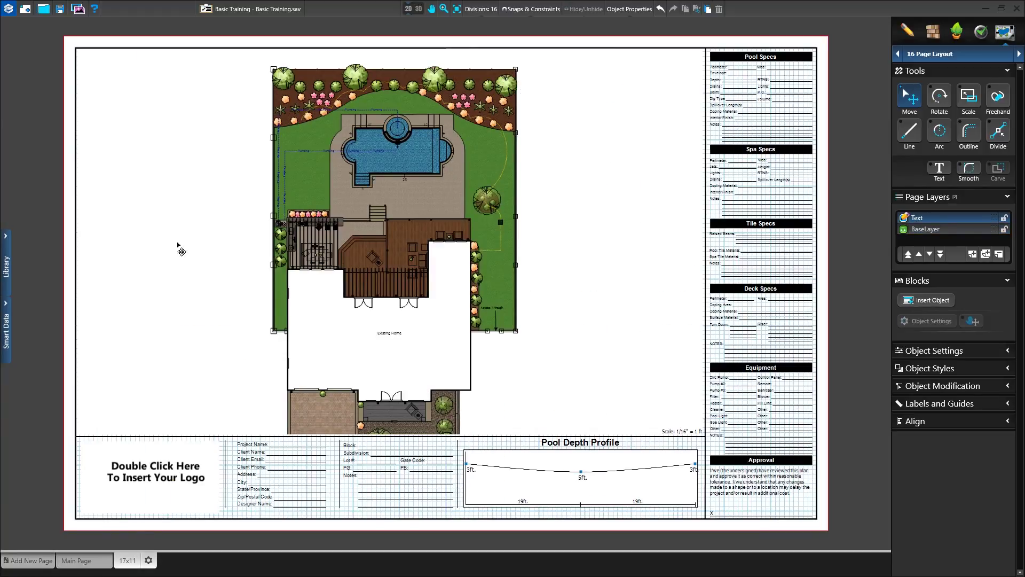
Step: Narrow the plan view block until its edge meets the Pool Depth Profile's left border, and turn off the grid divisions
click(408, 170)
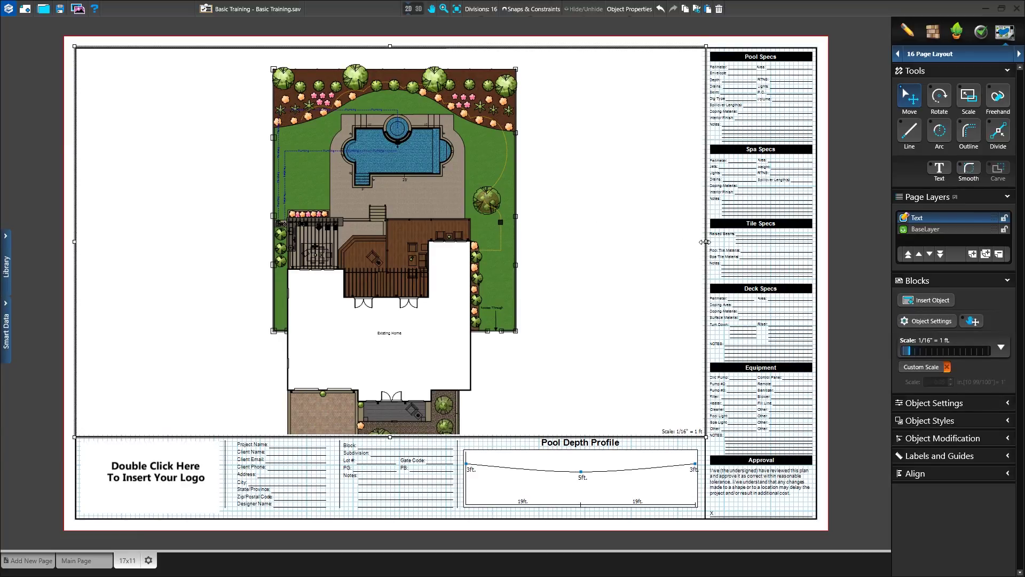
drag(706, 242, 460, 268)
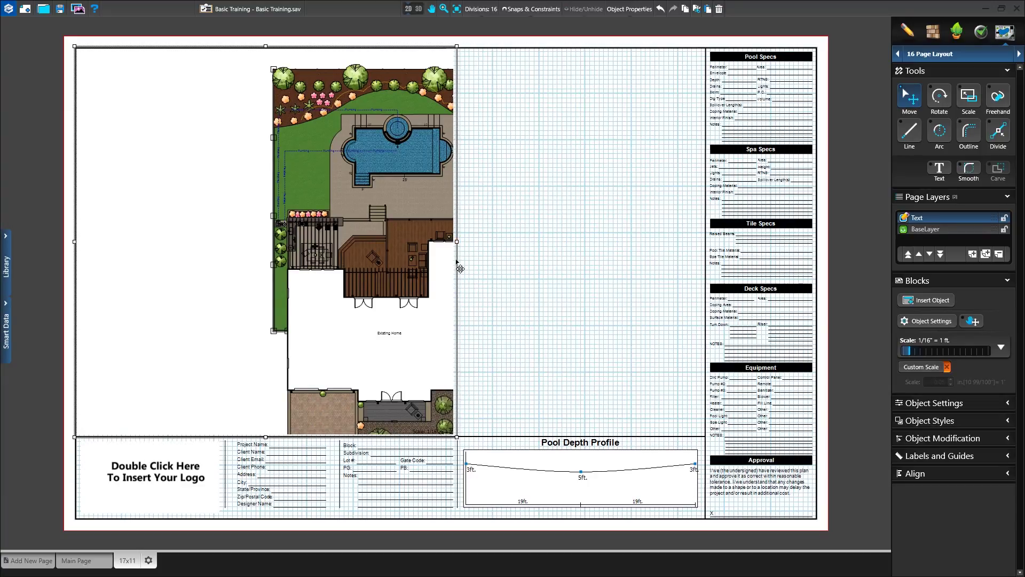
click(477, 11)
click(478, 30)
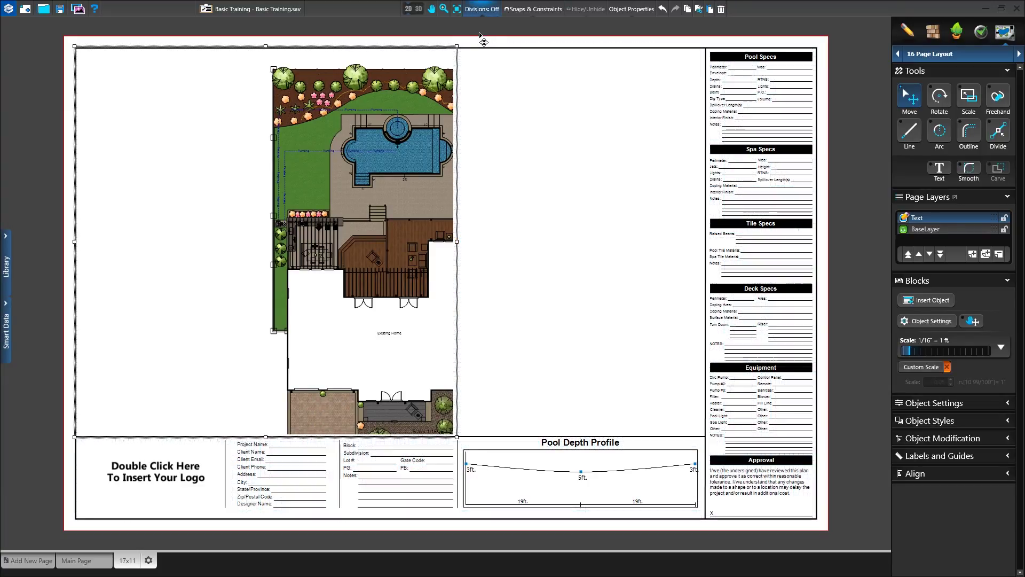
Step: Try the plan view at 1/8" scale, settle on 3/32" = 1 ft, and reposition the drawing to center the backyard in its block
click(972, 321)
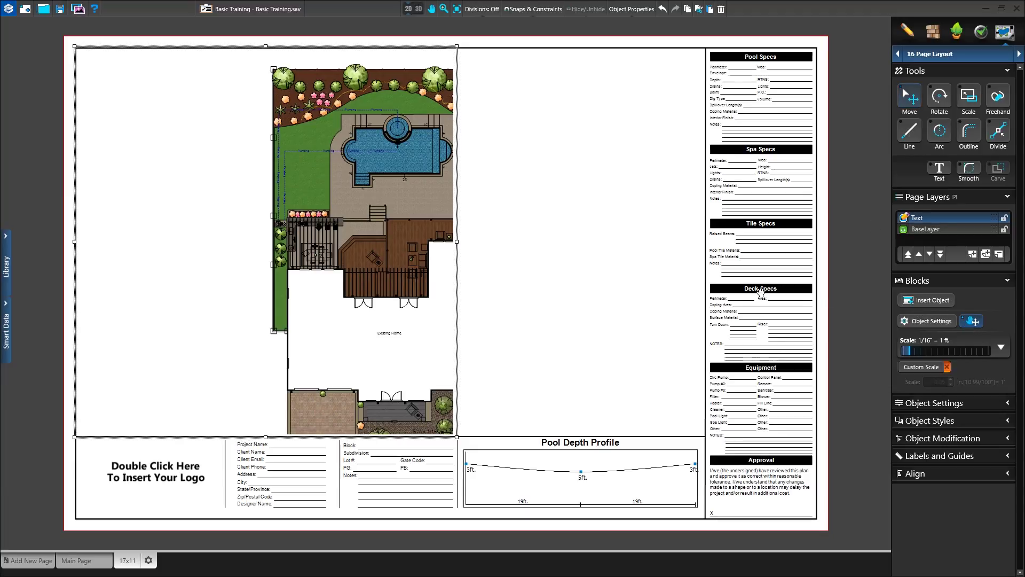
drag(394, 243, 273, 242)
click(920, 354)
click(921, 353)
drag(367, 171, 378, 304)
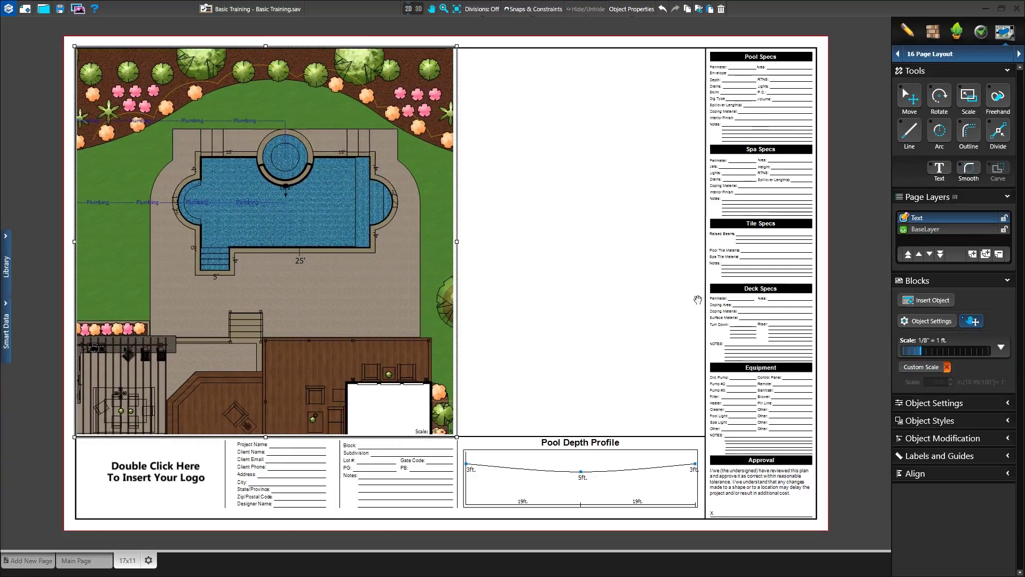
click(917, 353)
drag(375, 219, 365, 183)
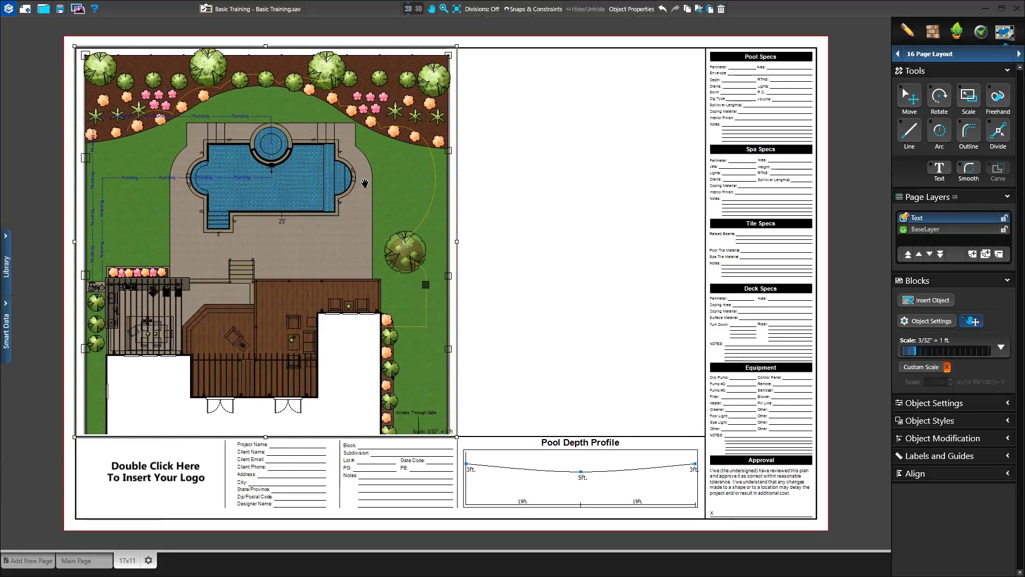
click(912, 101)
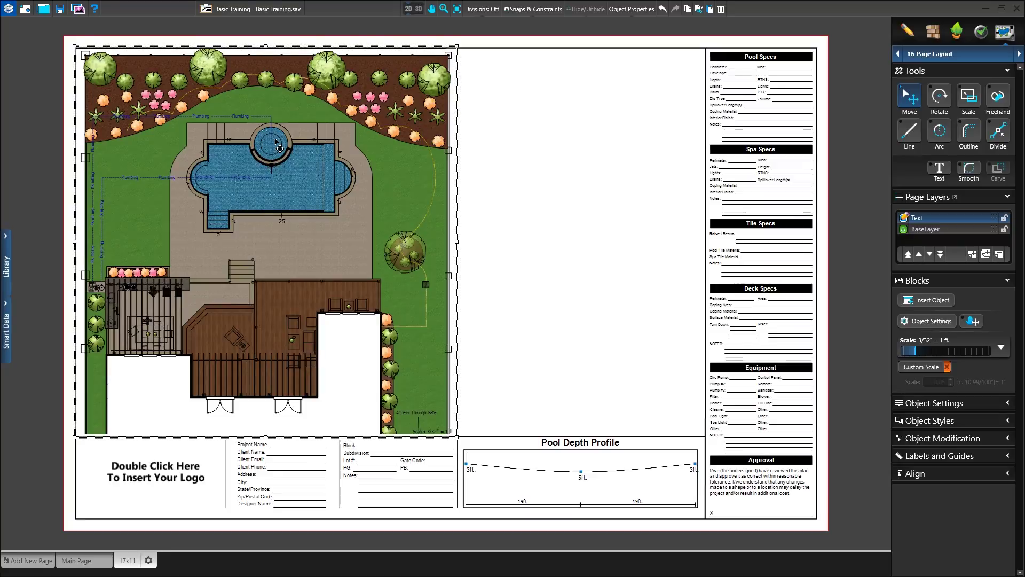
click(576, 203)
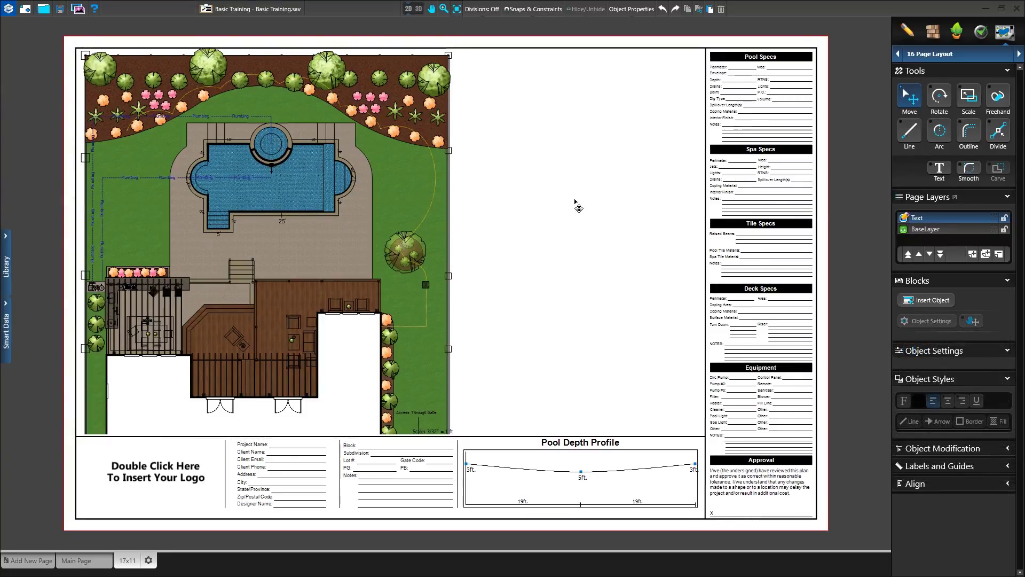
Step: Change the "Spillover Length(s)" label in the Pool Specs section to "Spillover Count"
middle_drag(766, 93, 522, 251)
scroll(523, 251, up, 6)
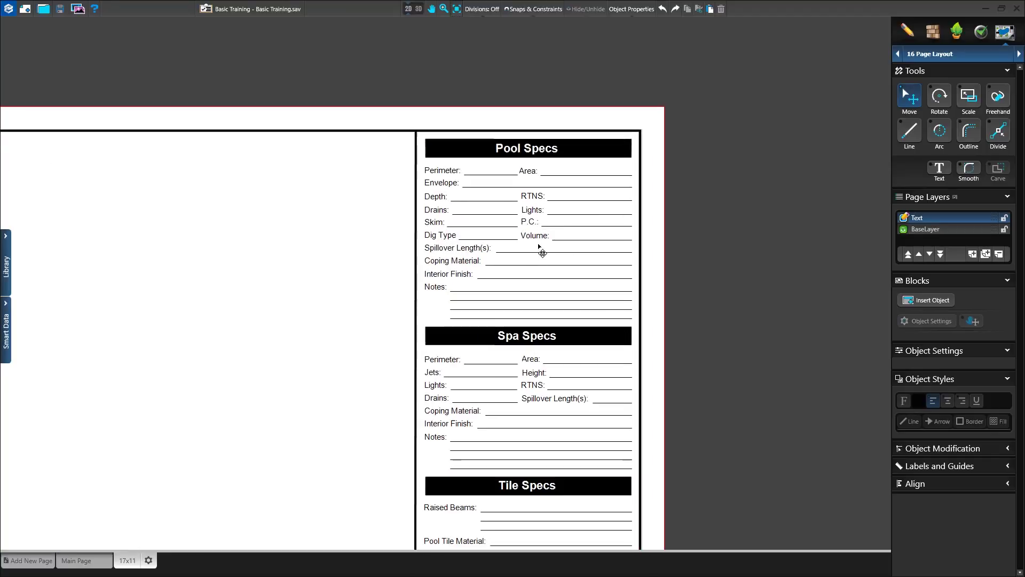
scroll(541, 250, up, 1)
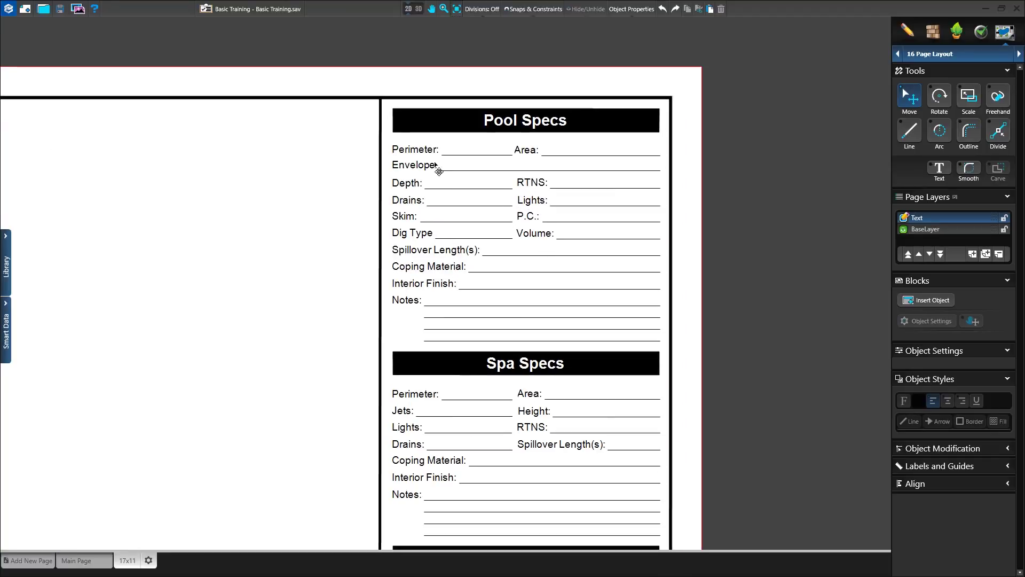
click(430, 153)
click(431, 168)
click(422, 187)
click(450, 254)
double_click(448, 255)
click(446, 252)
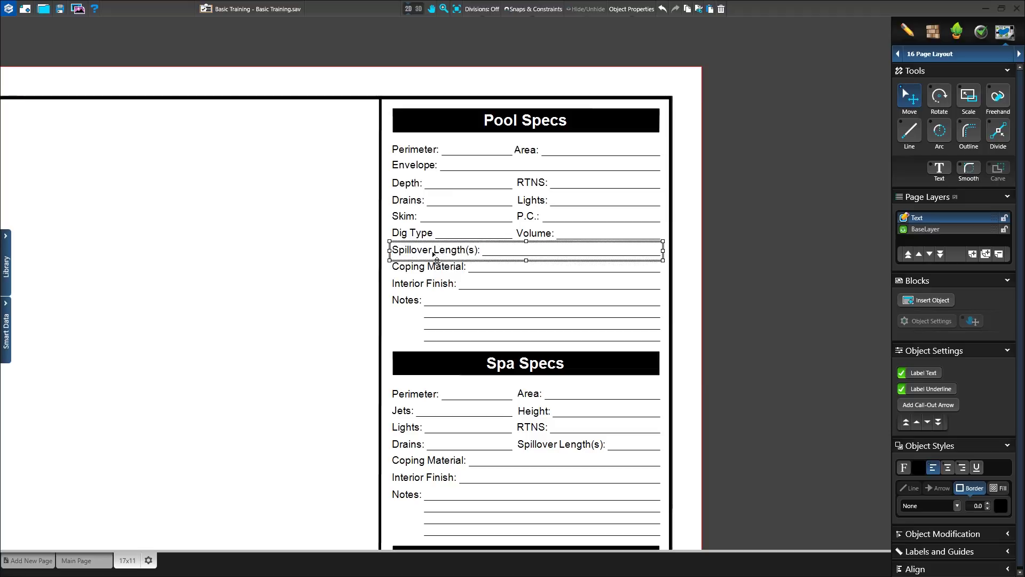
drag(434, 253, 477, 255)
text(Count)
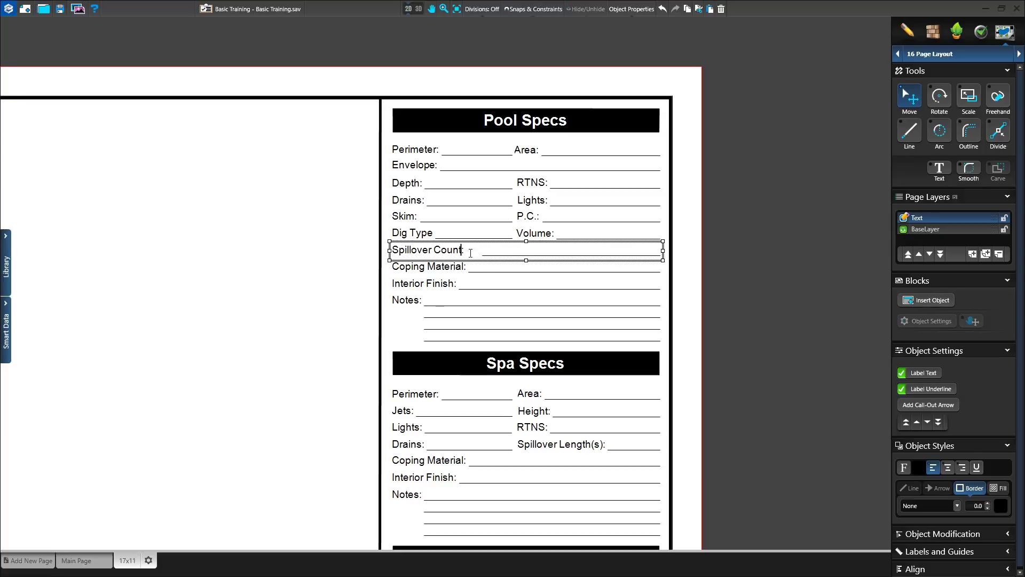
click(742, 229)
click(743, 231)
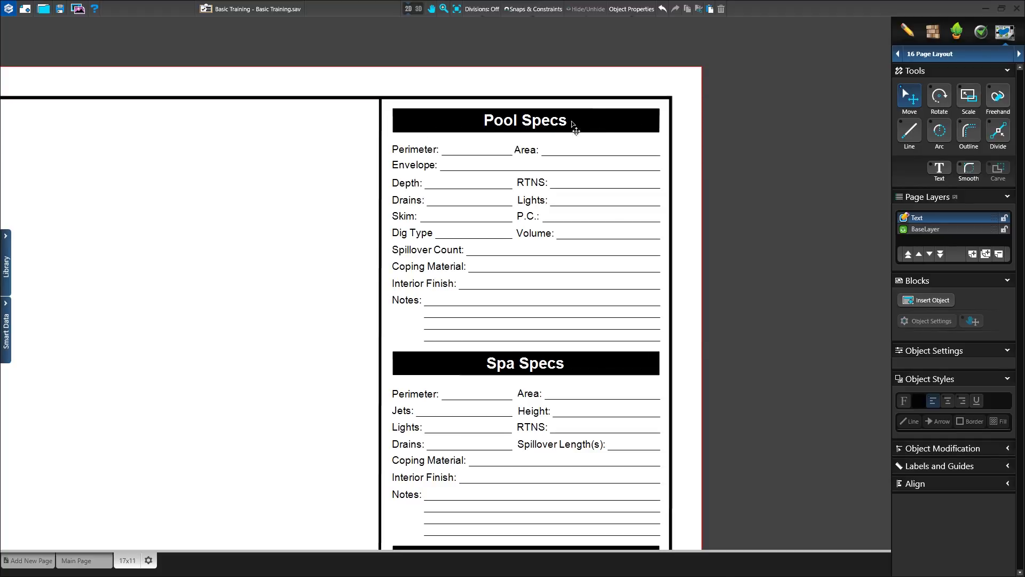
Step: Delete the black Pool Specs heading and place a new text object in the same spot
click(555, 130)
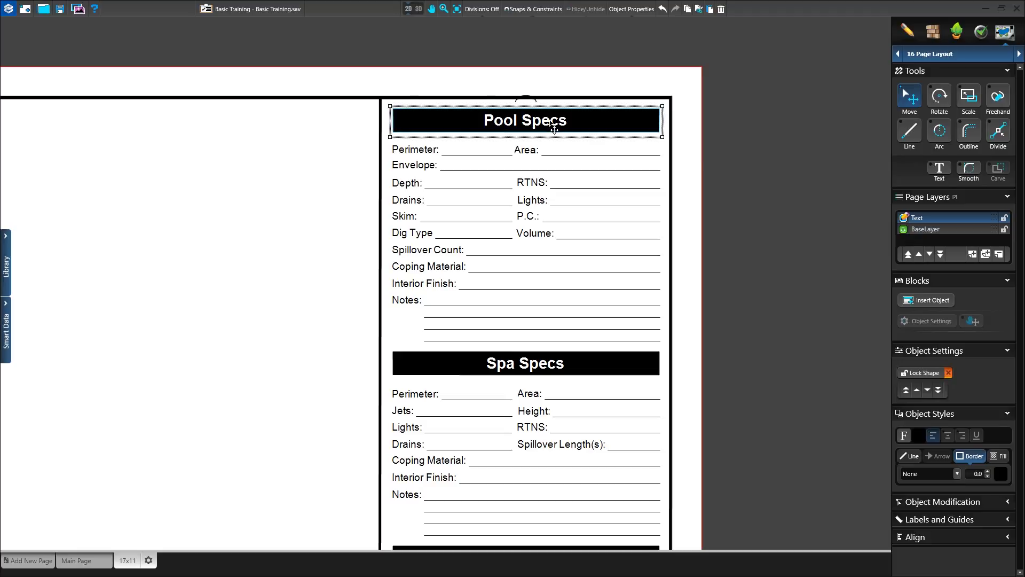
key(Delete)
click(937, 169)
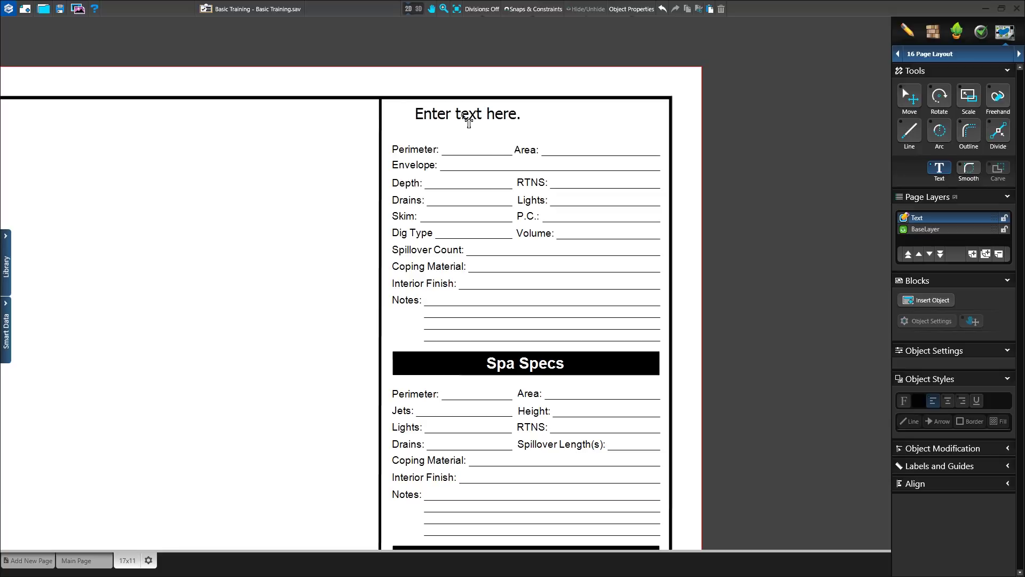
click(526, 129)
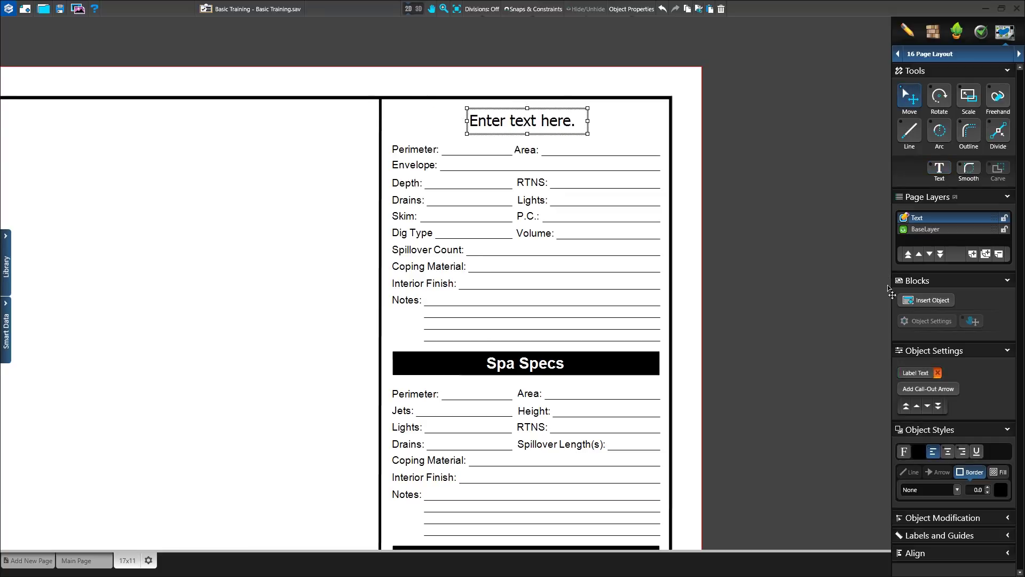
Step: Center-align the new heading text, widen its box to span the specs column, and set the text to "Pool Specs"
click(947, 452)
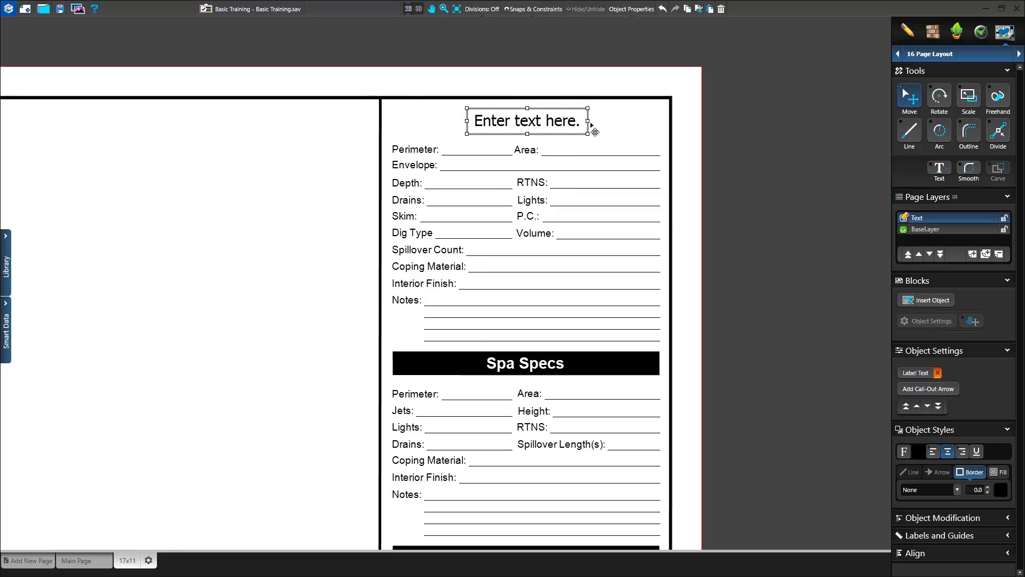
drag(599, 121, 672, 121)
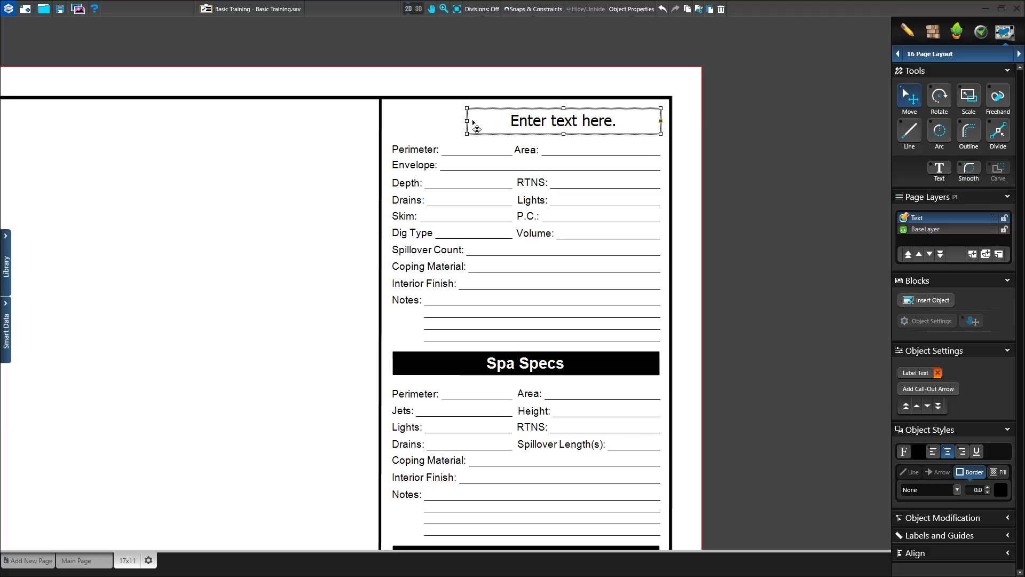
drag(447, 121, 369, 121)
double_click(572, 128)
text(P)
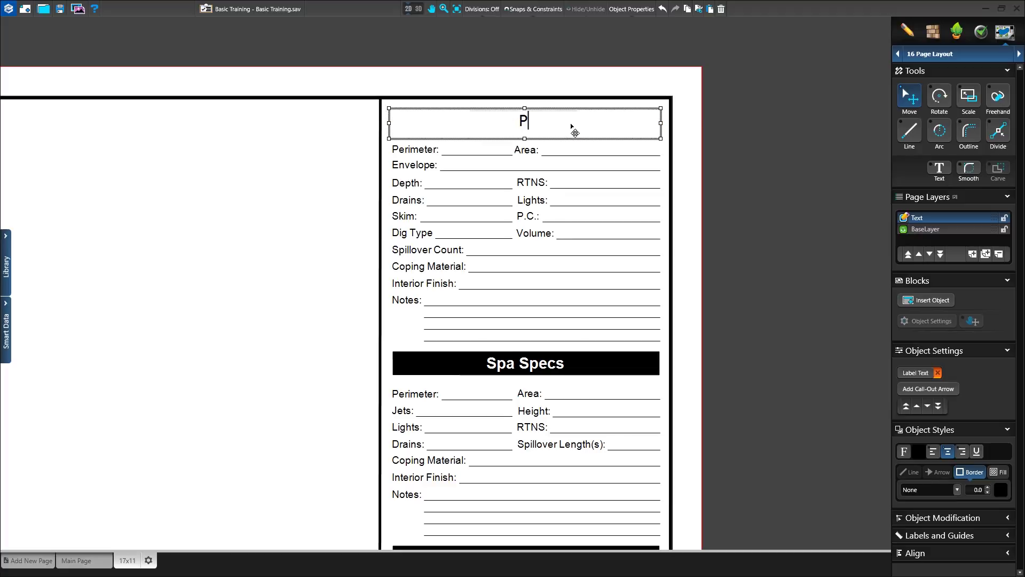
text(ool Specs)
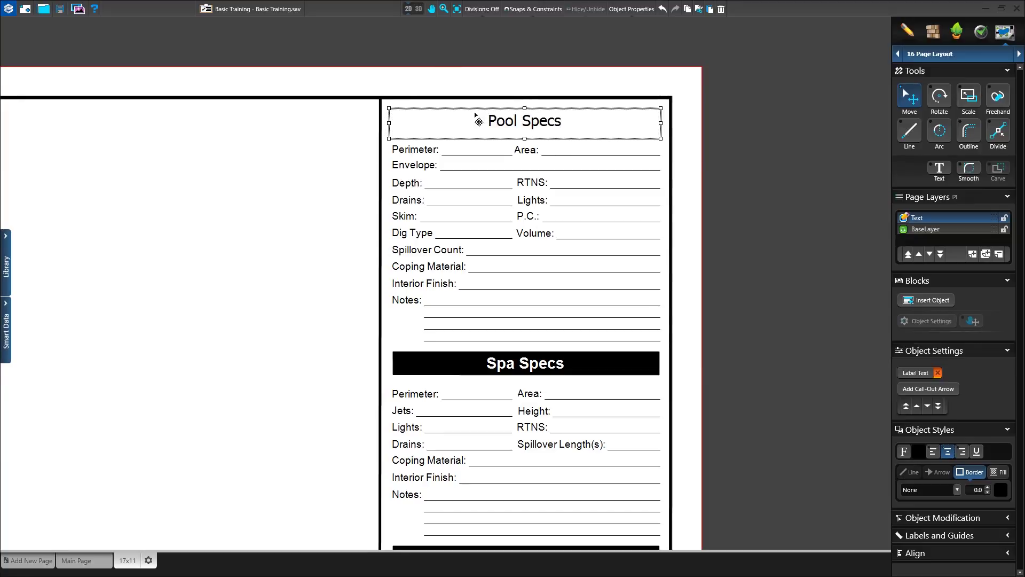
Step: Fill the new Pool Specs heading with the Basic Solid pattern and change its text color to white
click(7, 252)
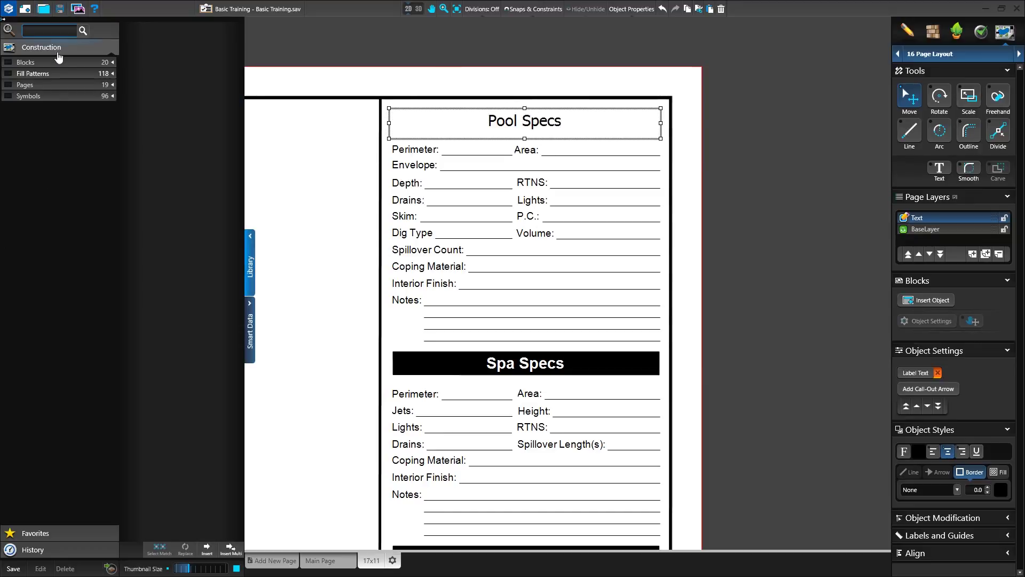
click(33, 73)
click(19, 85)
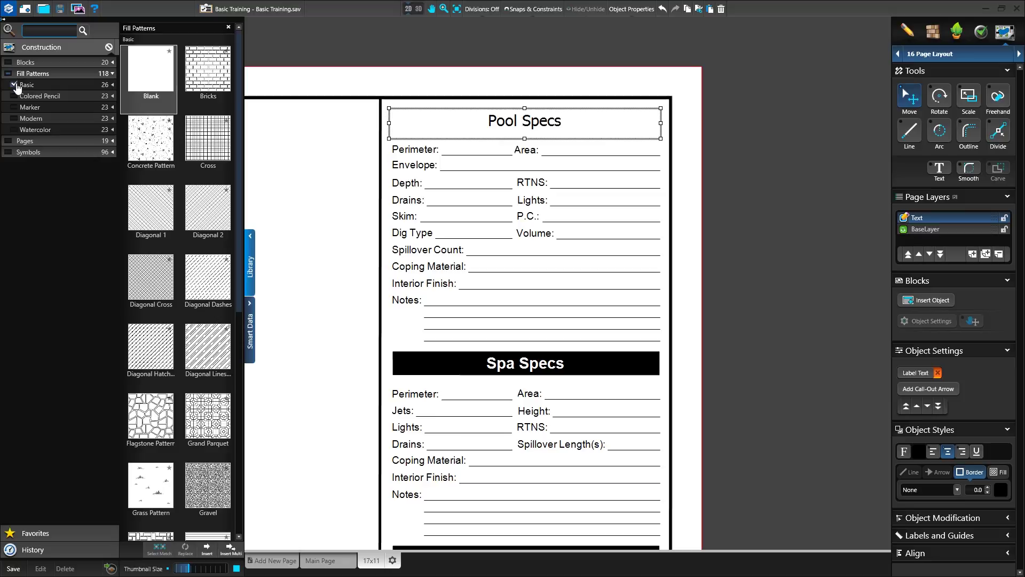
drag(238, 91, 237, 332)
click(155, 351)
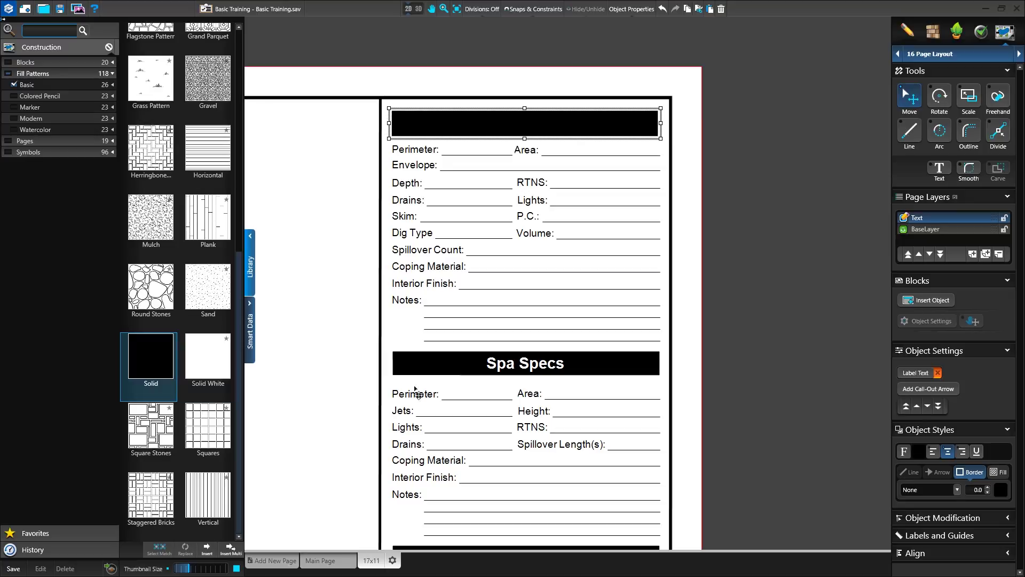
click(919, 456)
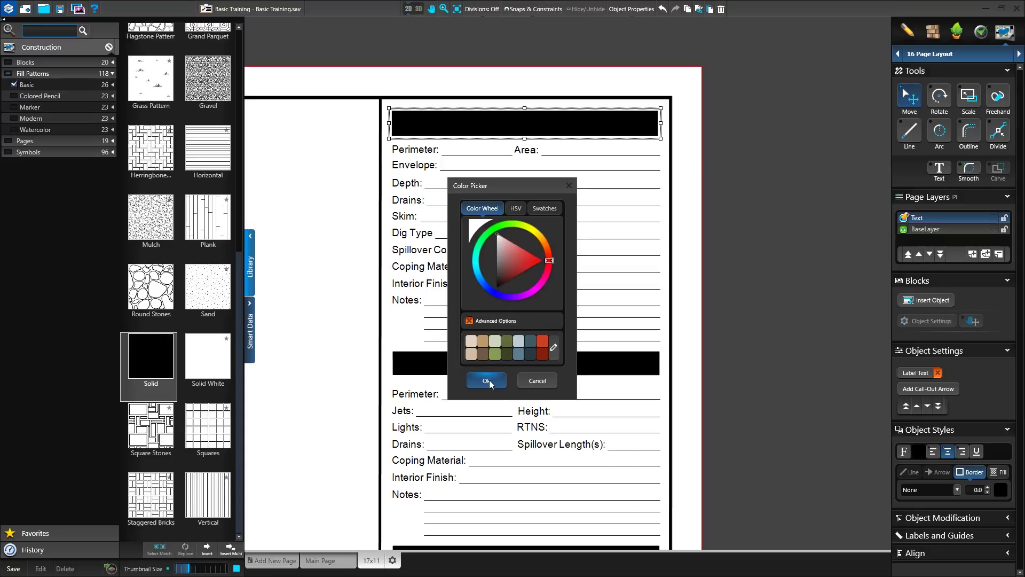
click(487, 381)
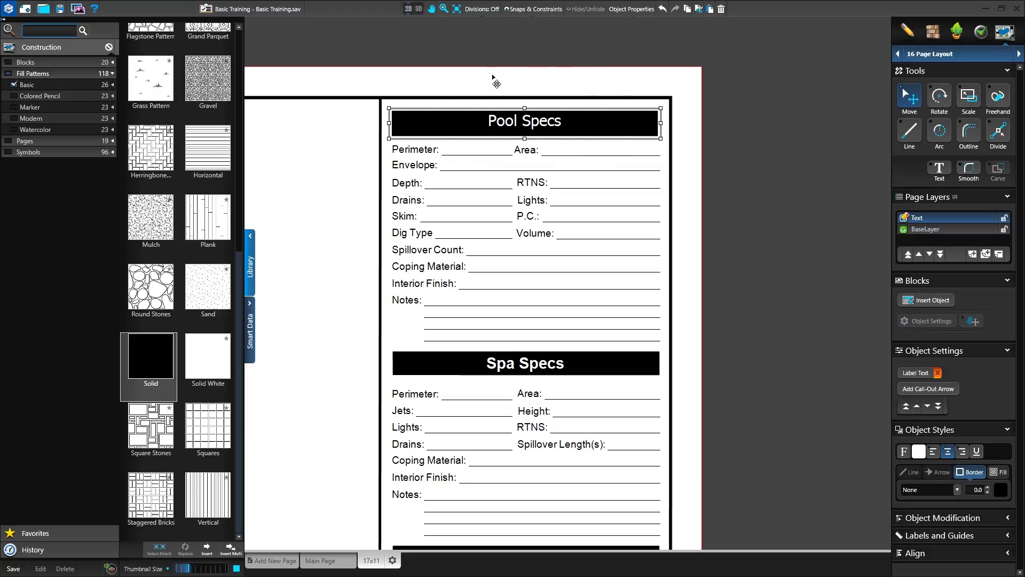
Step: Try left and right alignment on the Pool Specs heading and return it to centered
click(529, 43)
click(528, 121)
click(934, 453)
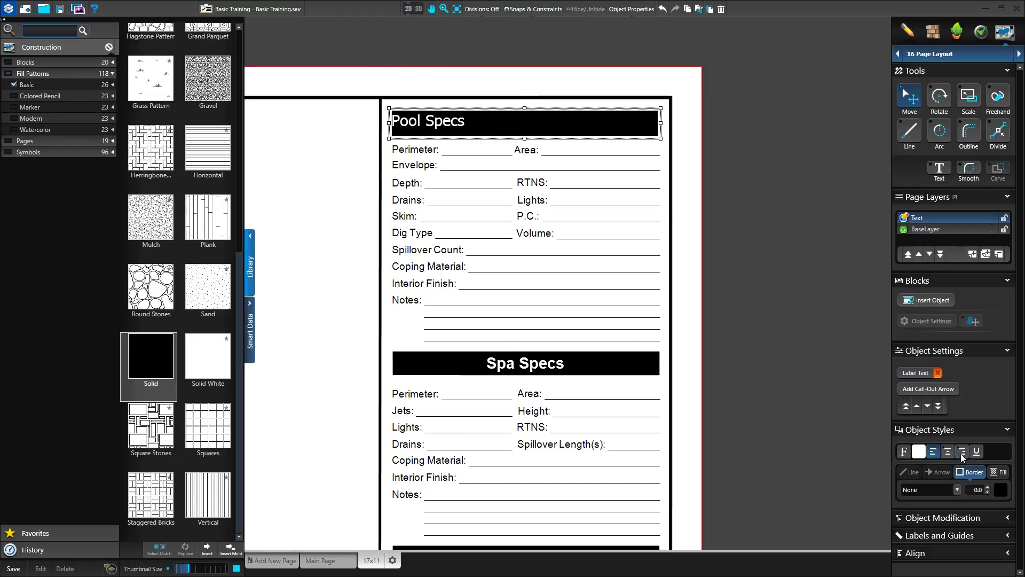
click(962, 454)
click(947, 453)
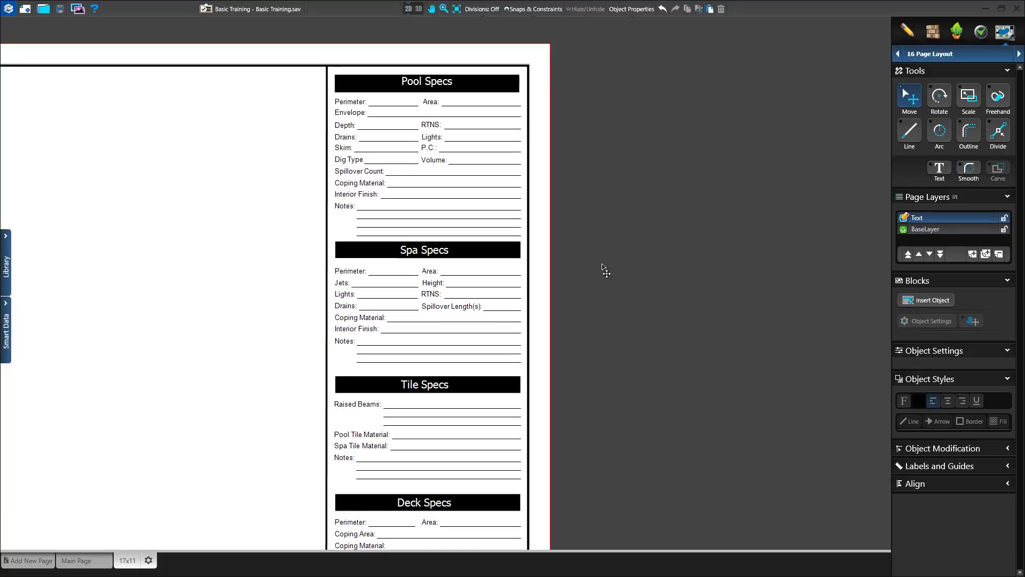
Step: Inspect the Label Text and Label Underline settings of the Depth and Envelope fields in Pool Specs
click(367, 101)
click(364, 126)
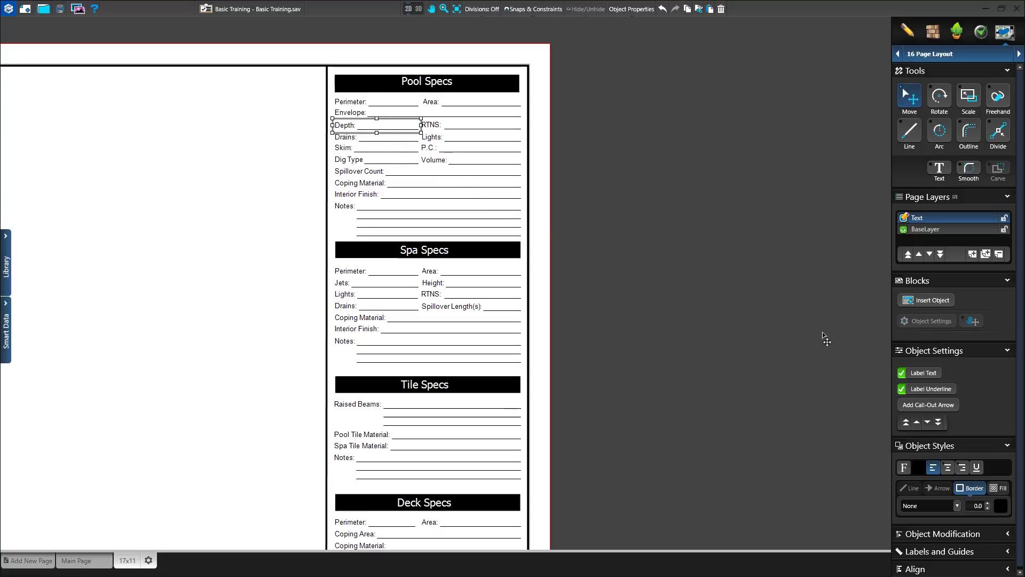
click(920, 376)
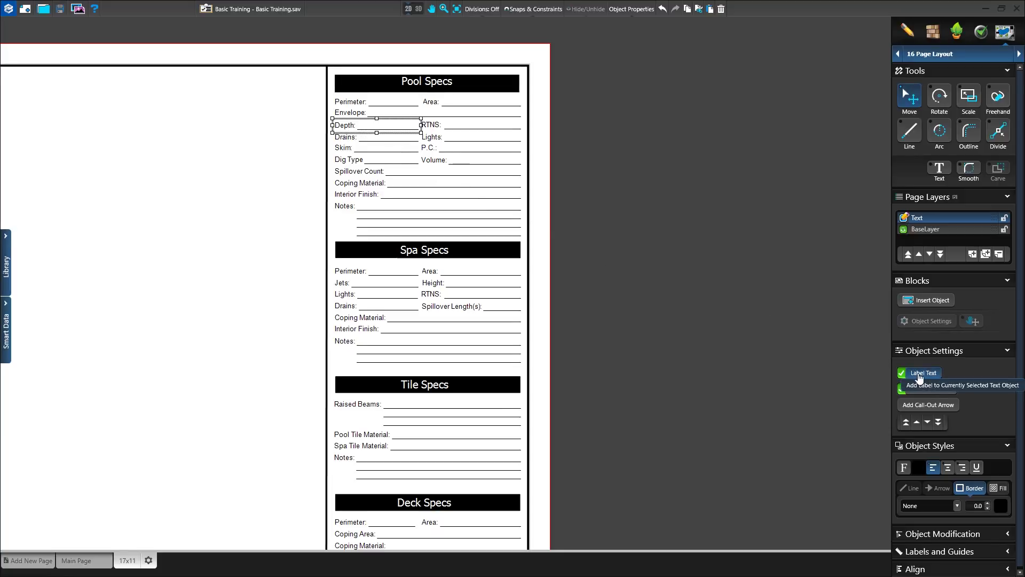
click(356, 114)
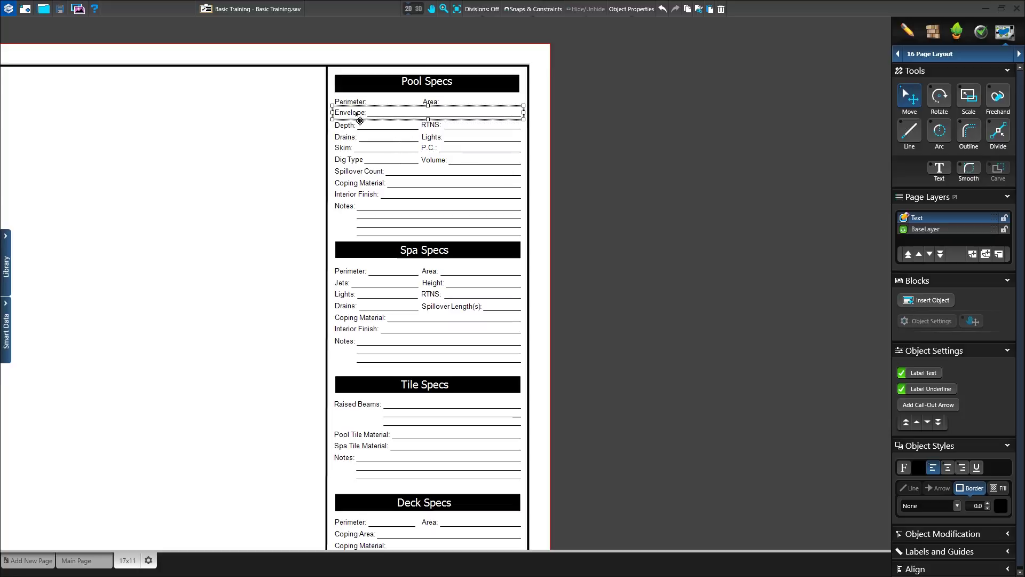
scroll(414, 120, up, 2)
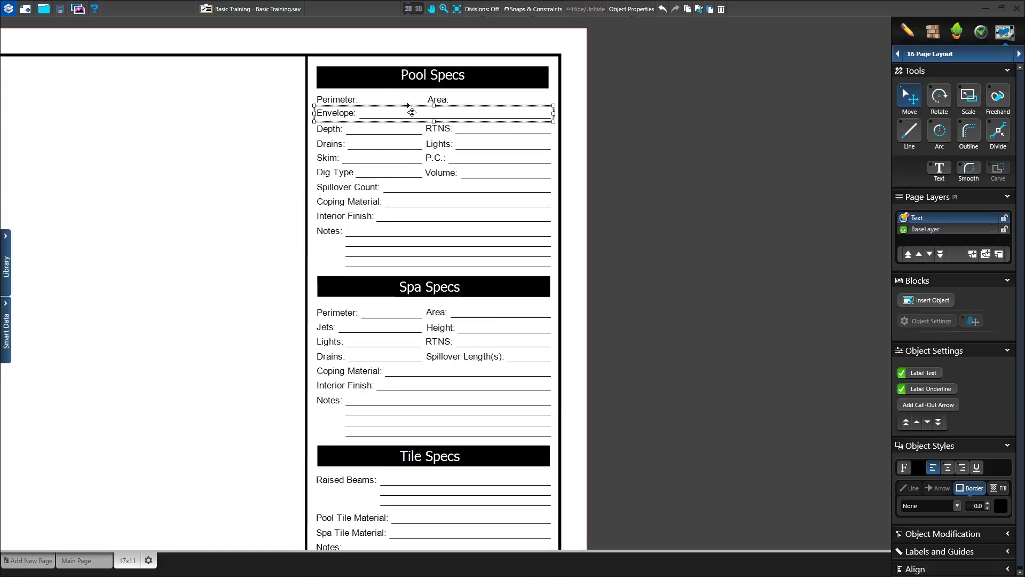
scroll(417, 128, up, 3)
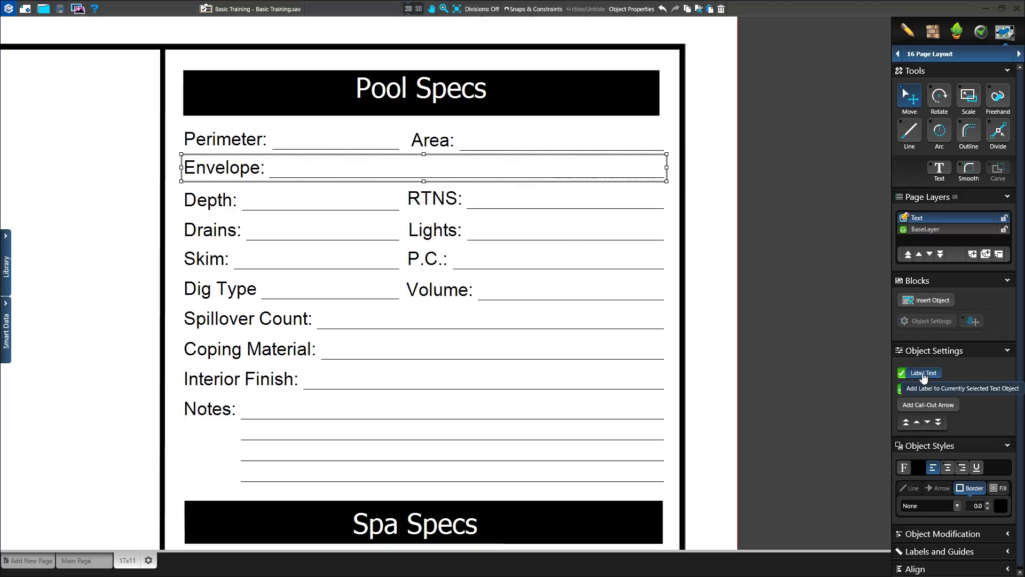
Step: Open the Envelope field's value and label for editing in turn to compare the two parts
double_click(341, 168)
double_click(232, 164)
click(297, 174)
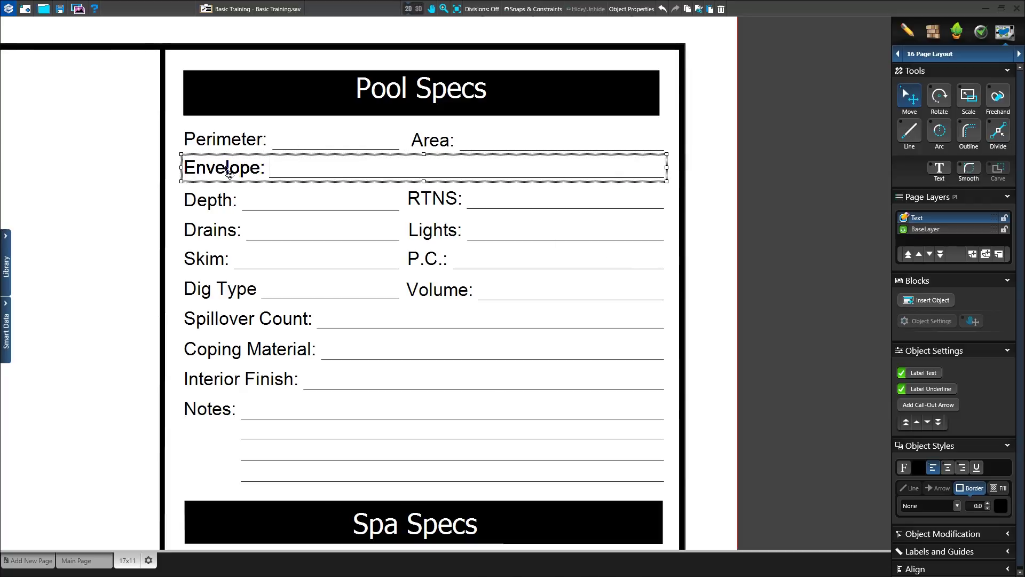
double_click(226, 165)
click(314, 176)
Step: Enter 200' as the value of the Perimeter field in Pool Specs
click(248, 140)
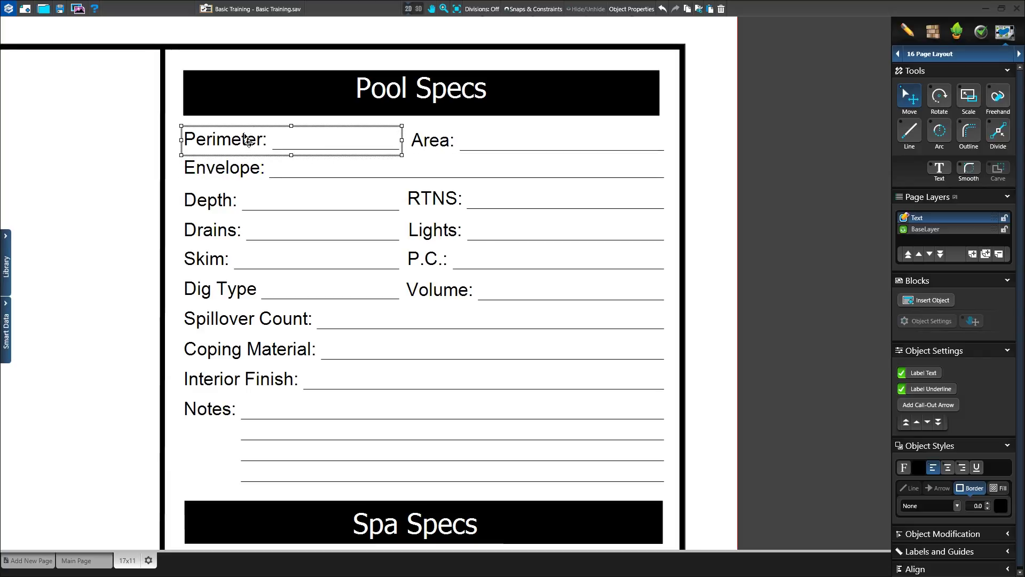
double_click(306, 141)
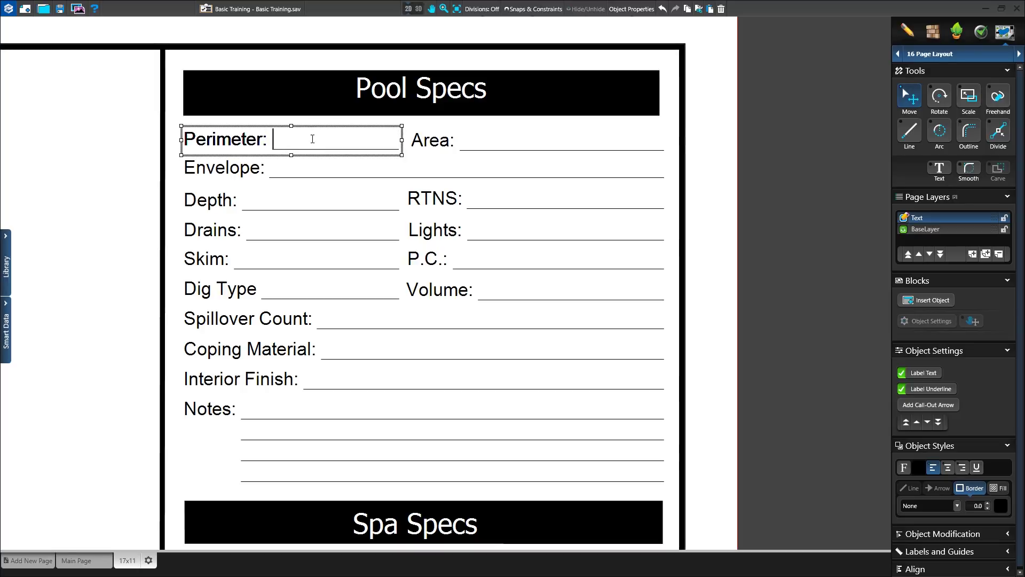
text(200)
click(247, 139)
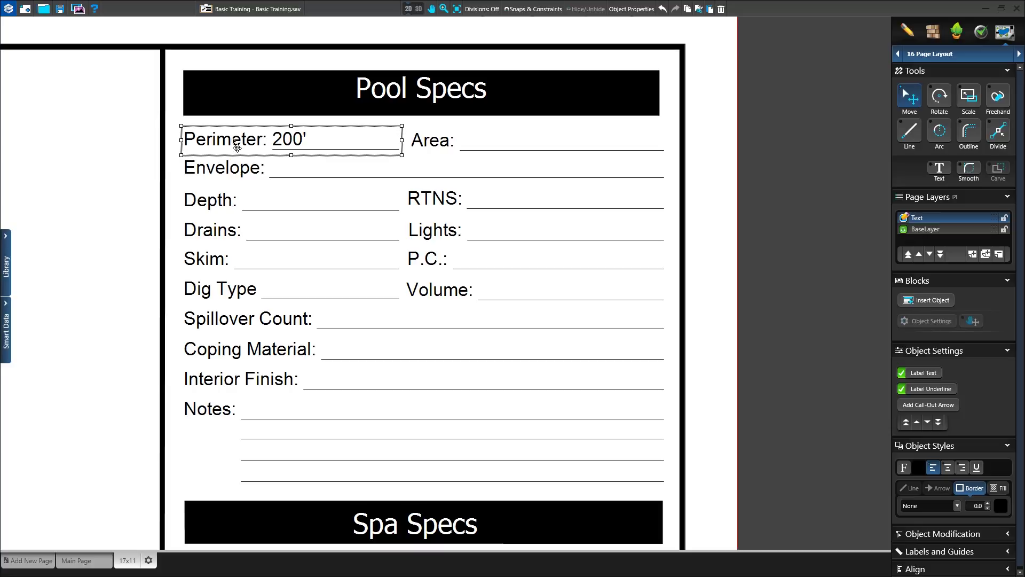
Step: Shorten the Pool Specs Perimeter label to "Perim:"
double_click(238, 143)
click(245, 142)
click(264, 144)
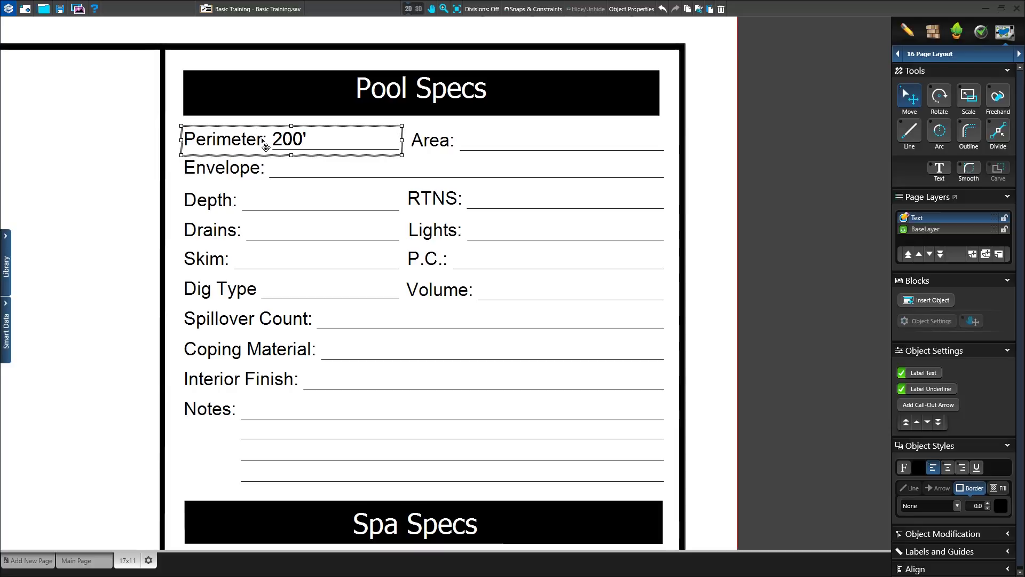
drag(262, 143, 228, 145)
key(BackSpace)
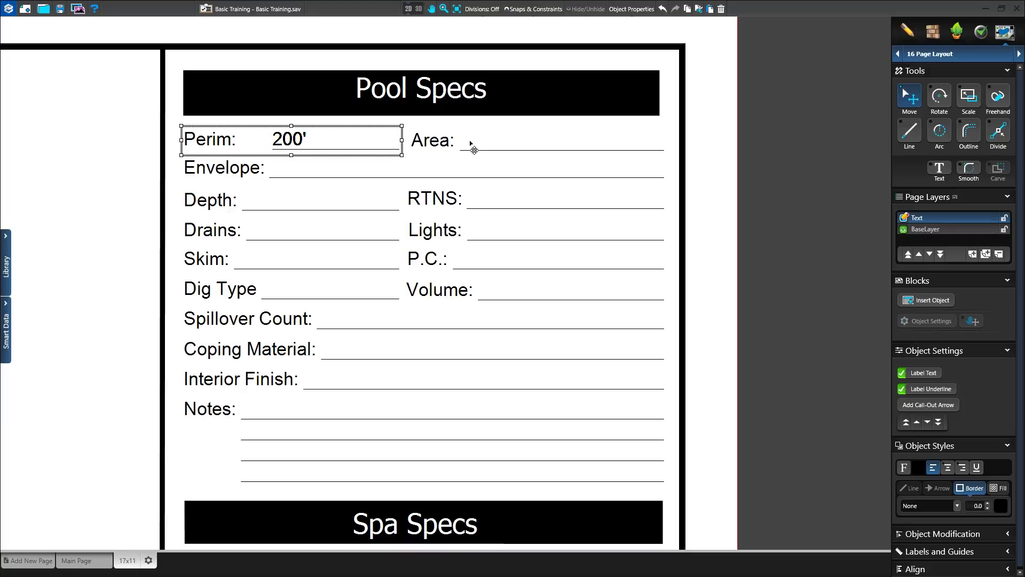
click(452, 151)
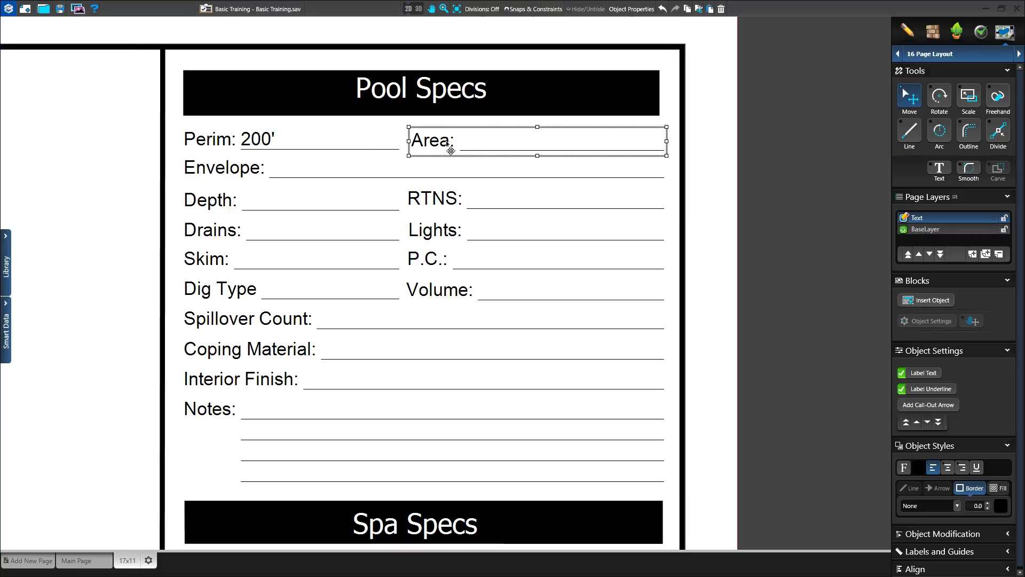
click(369, 146)
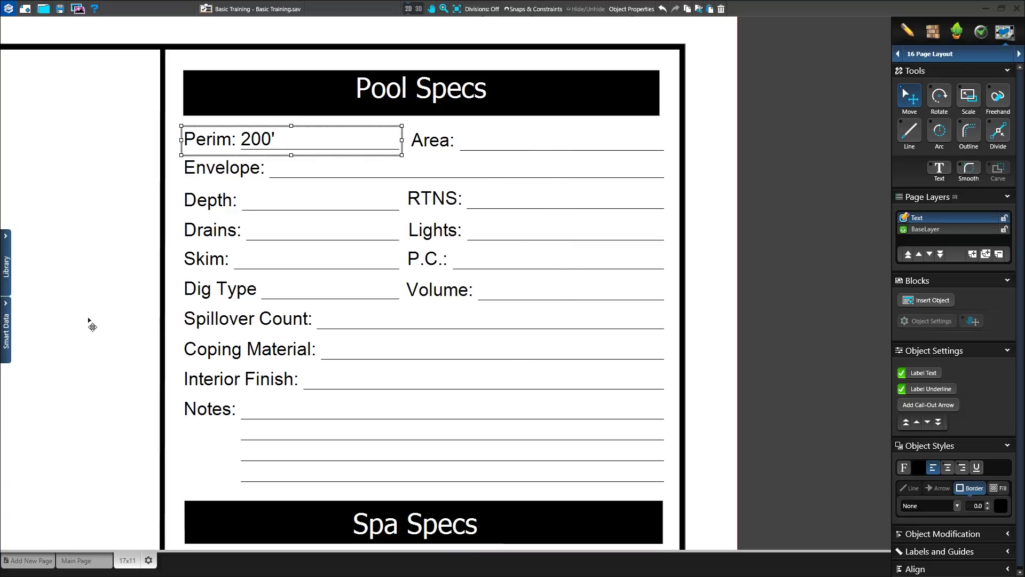
Step: Review the automatic smart data calculated for the Pools category
click(7, 321)
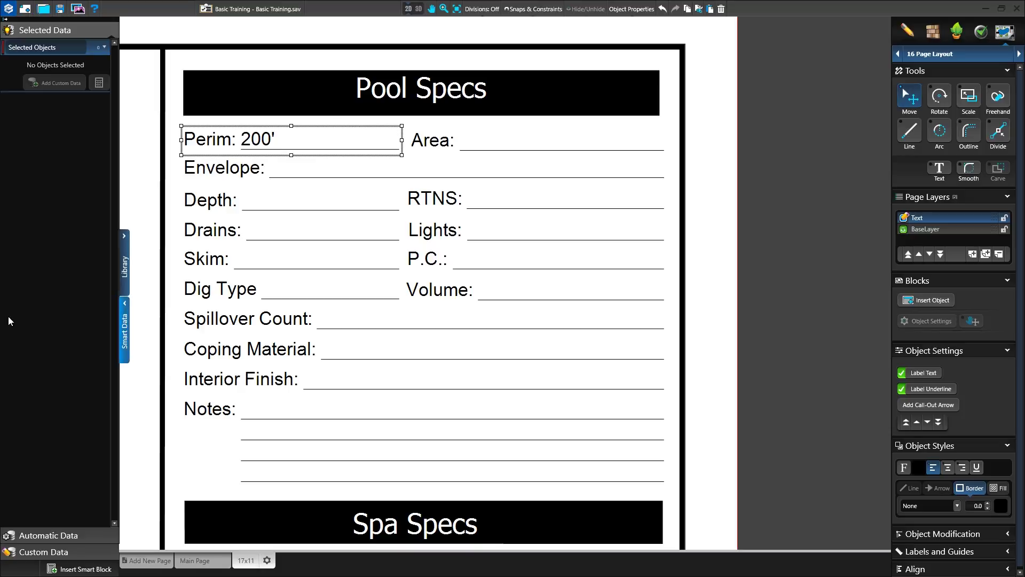
click(78, 536)
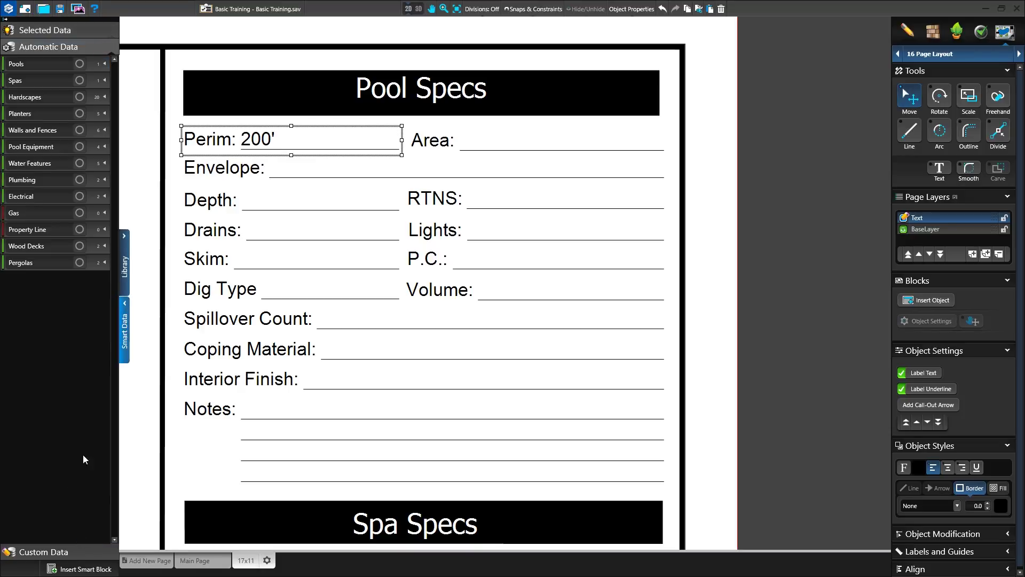
click(104, 64)
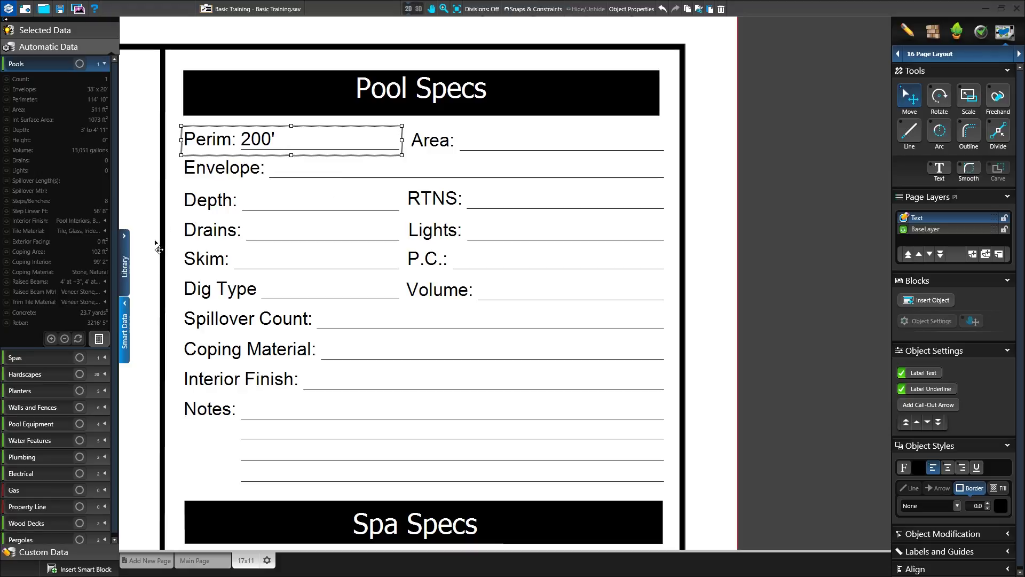
click(127, 309)
Step: Delete the whole Pool Specs, Spa Specs and Tile Specs sections from the specs column
scroll(350, 261, down, 5)
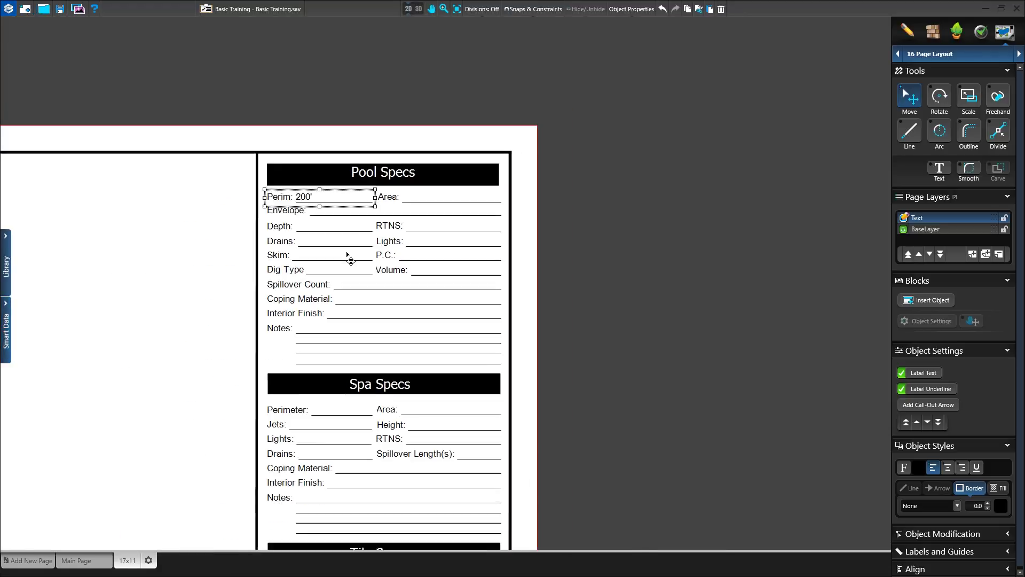
drag(279, 102, 444, 483)
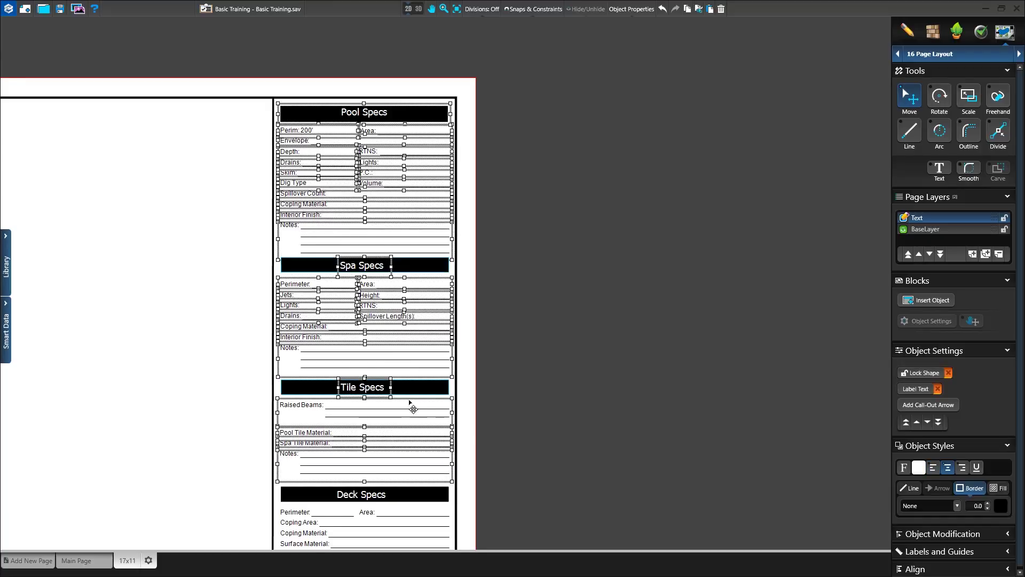
scroll(416, 411, down, 3)
scroll(409, 216, down, 1)
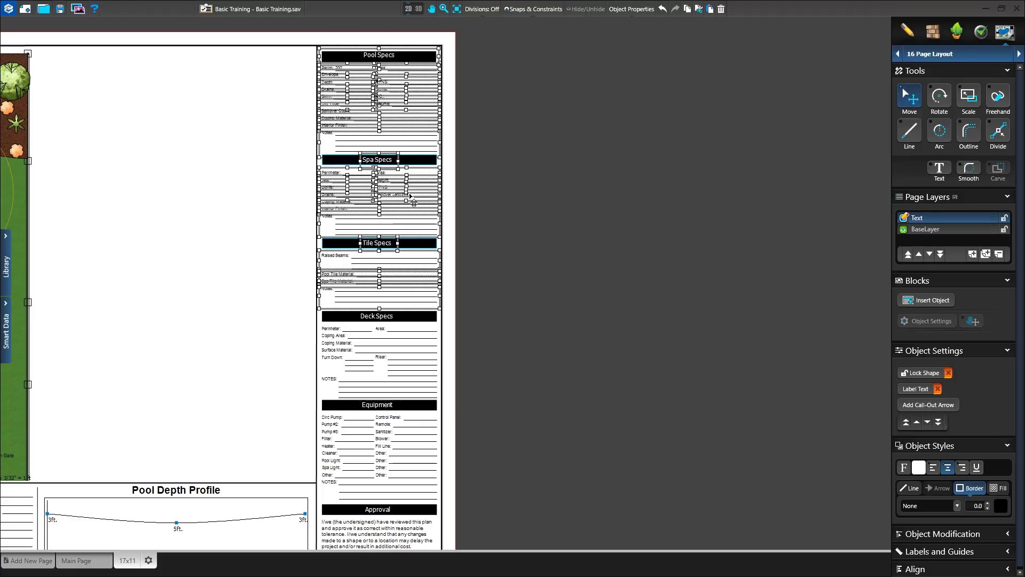
key(Delete)
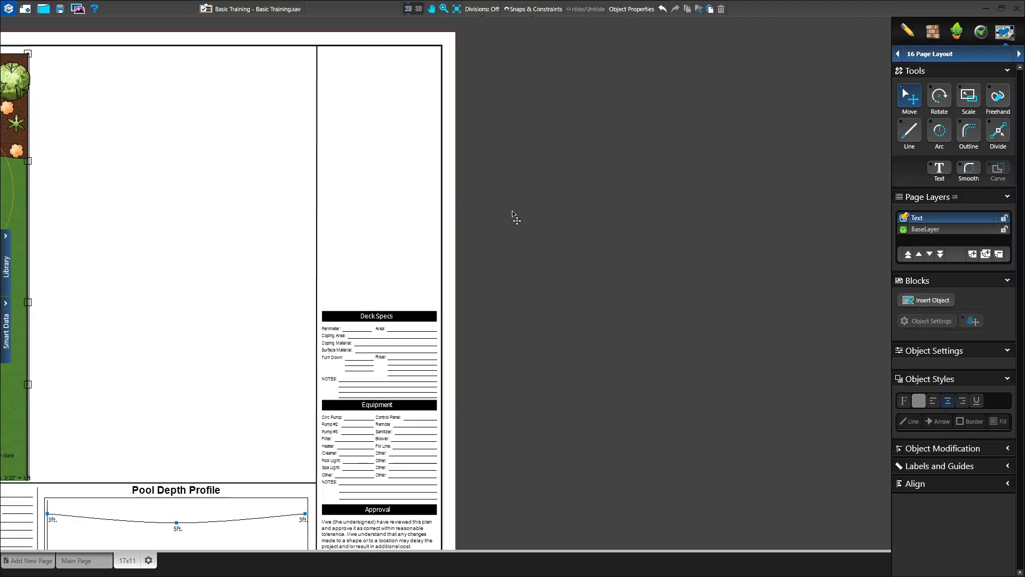
Step: Start inserting a Smart Data Block and include the Pools data in it
click(911, 302)
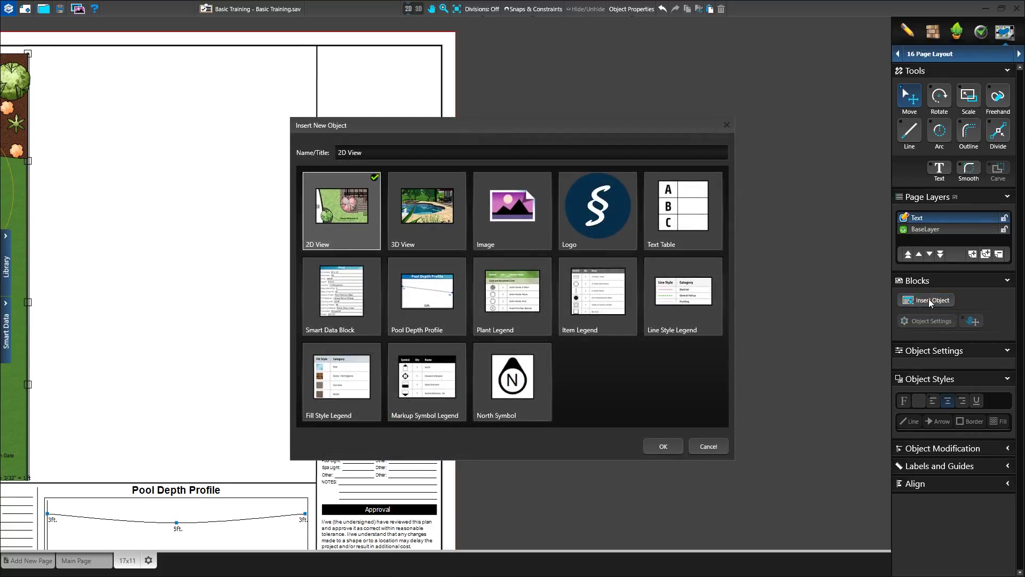
click(335, 287)
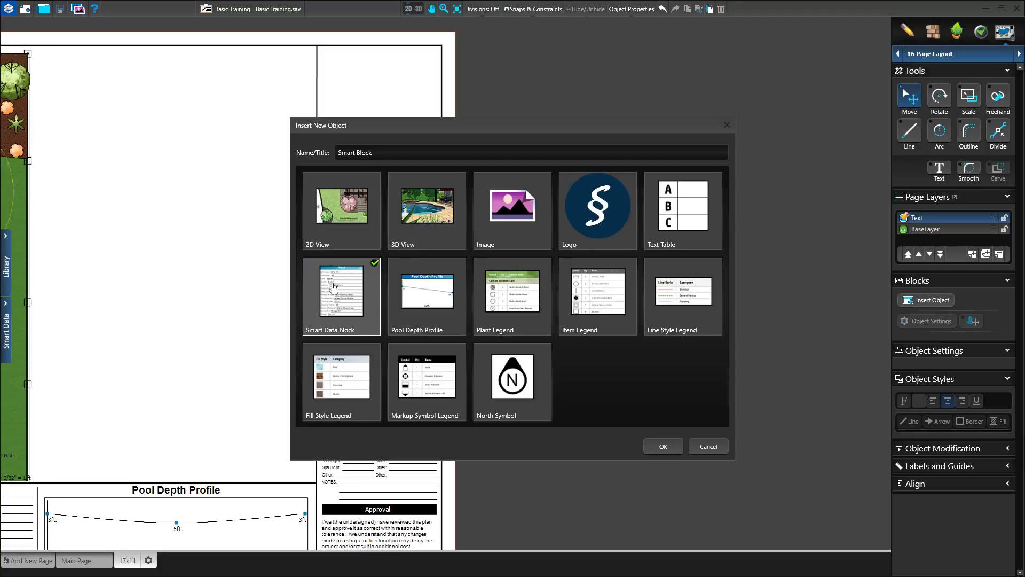
click(664, 447)
click(328, 143)
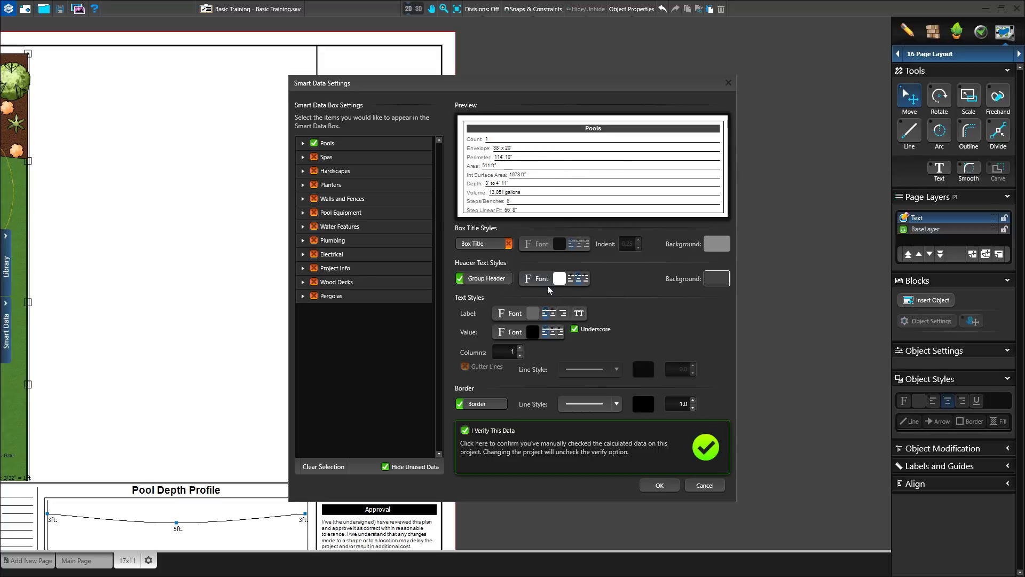
Step: Turn off the Smart Data Block's border, keep I Verify This Data enabled, and add the block to the page
click(492, 404)
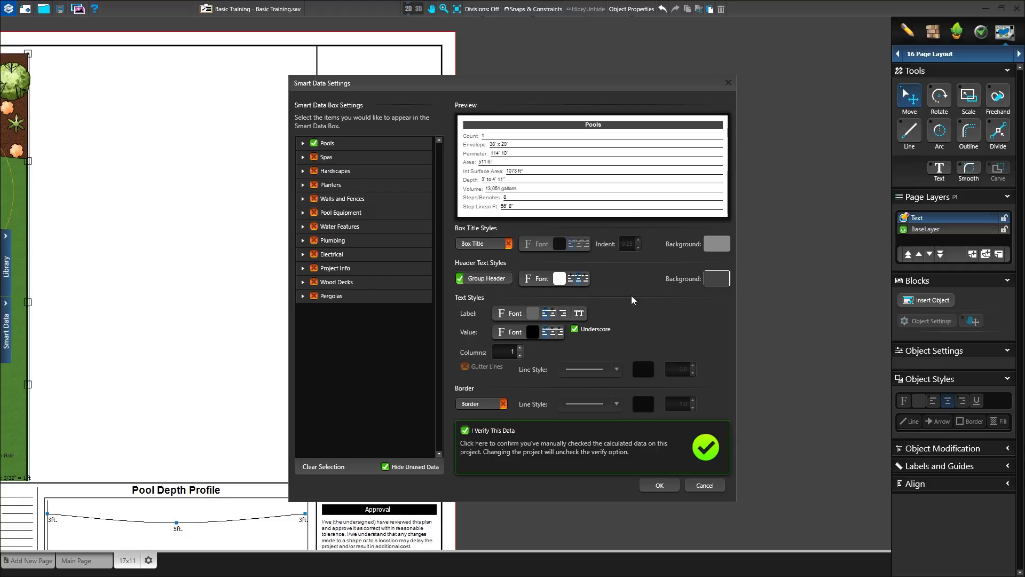
click(582, 435)
click(582, 435)
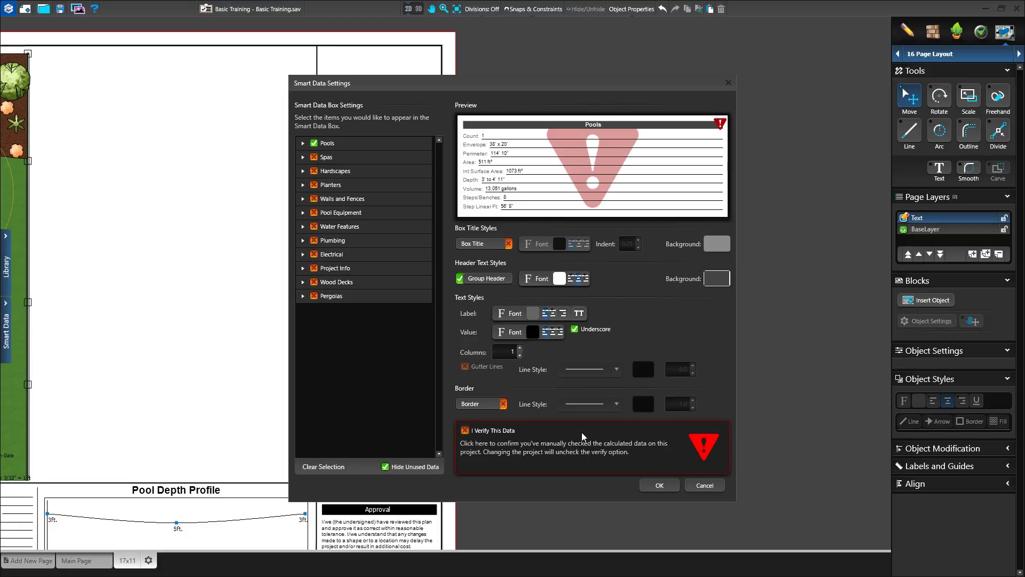
click(582, 435)
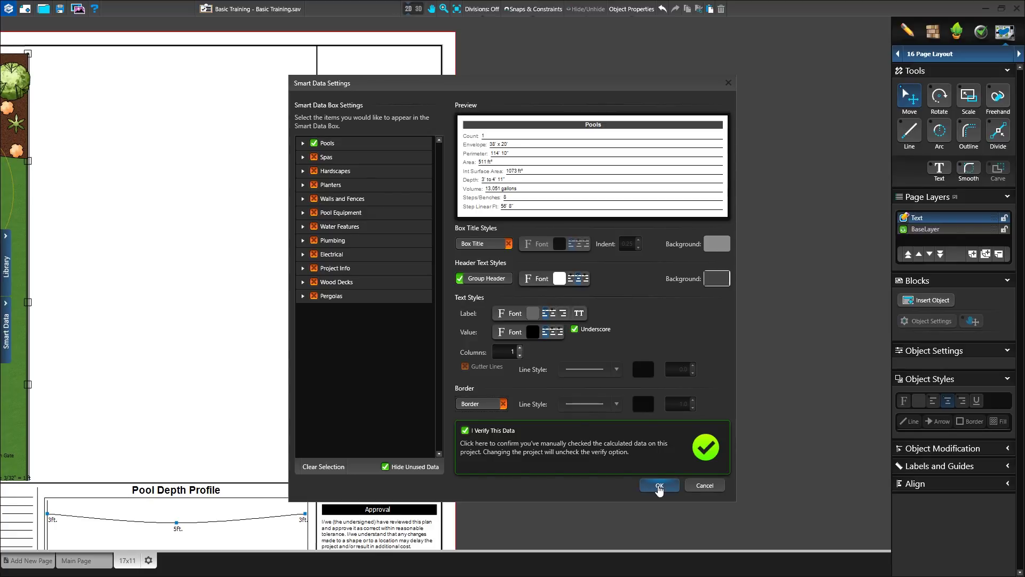
click(660, 487)
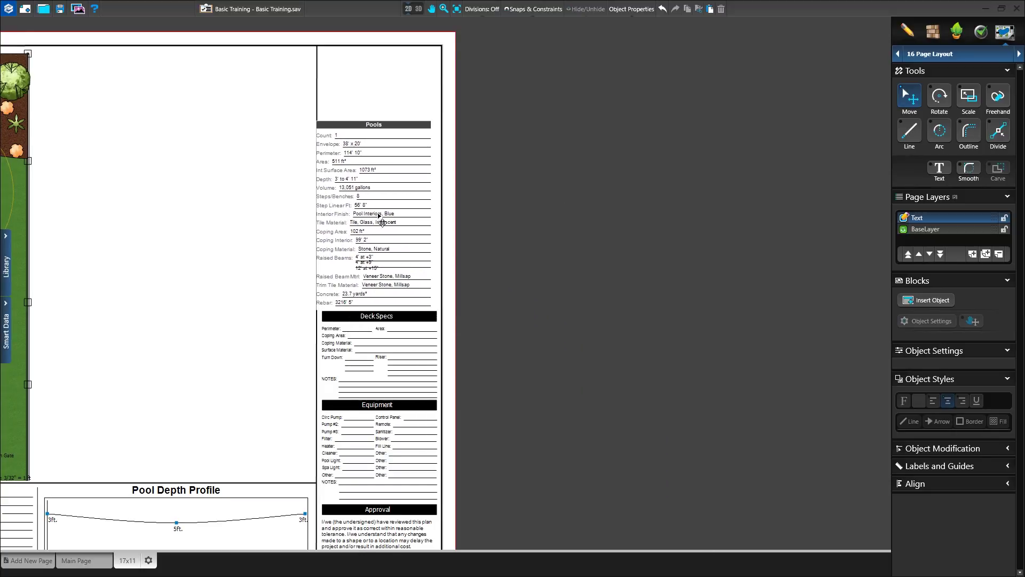
click(382, 222)
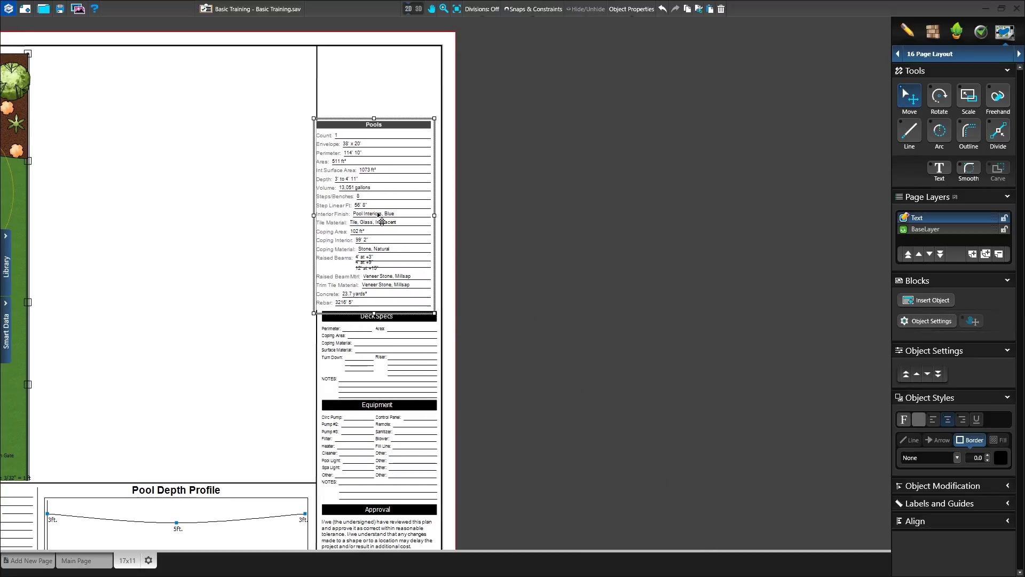
Step: Position the Pools data block within the specs column, directly above the Deck Specs section
scroll(417, 305, up, 1)
scroll(414, 298, up, 1)
drag(424, 132, 428, 130)
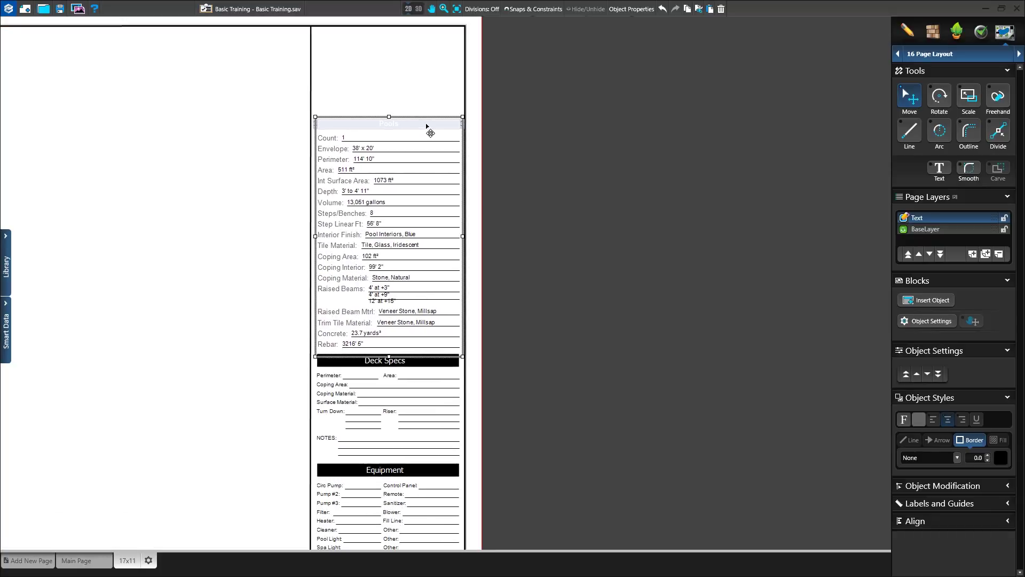
click(424, 103)
click(406, 215)
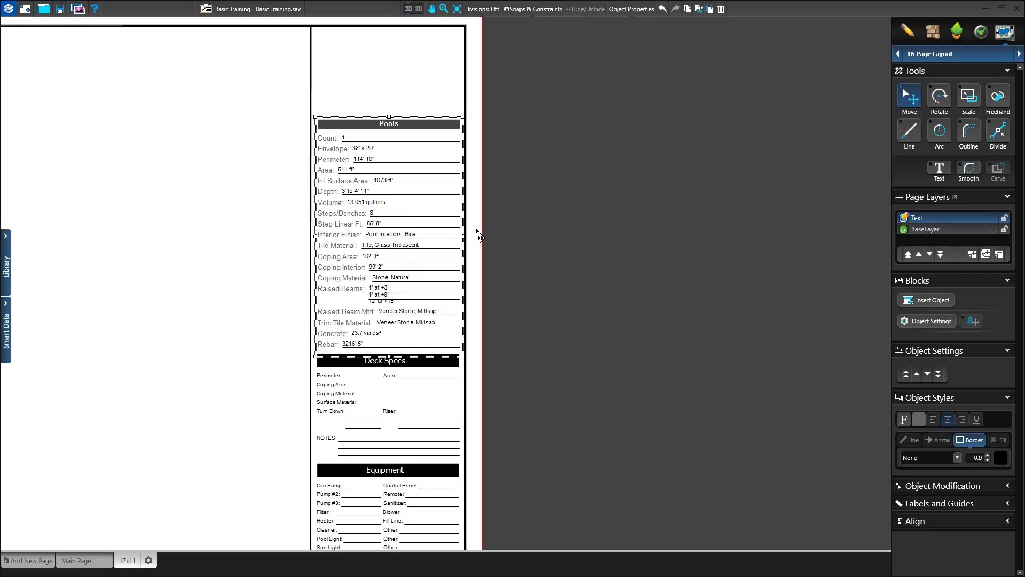
Step: Review the Pools block's Smart Data settings and adjust the block's top edge slightly
click(929, 320)
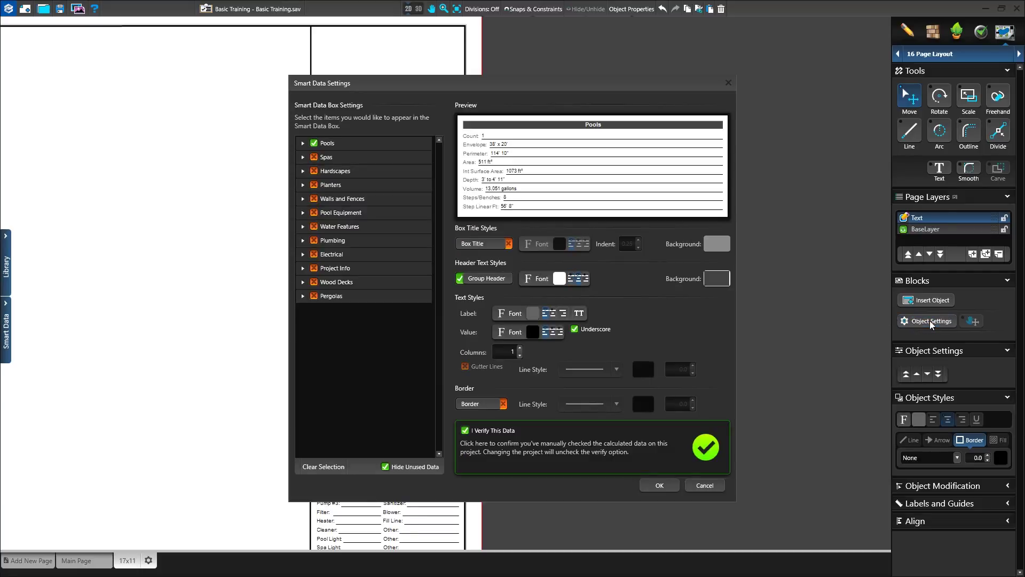
click(661, 485)
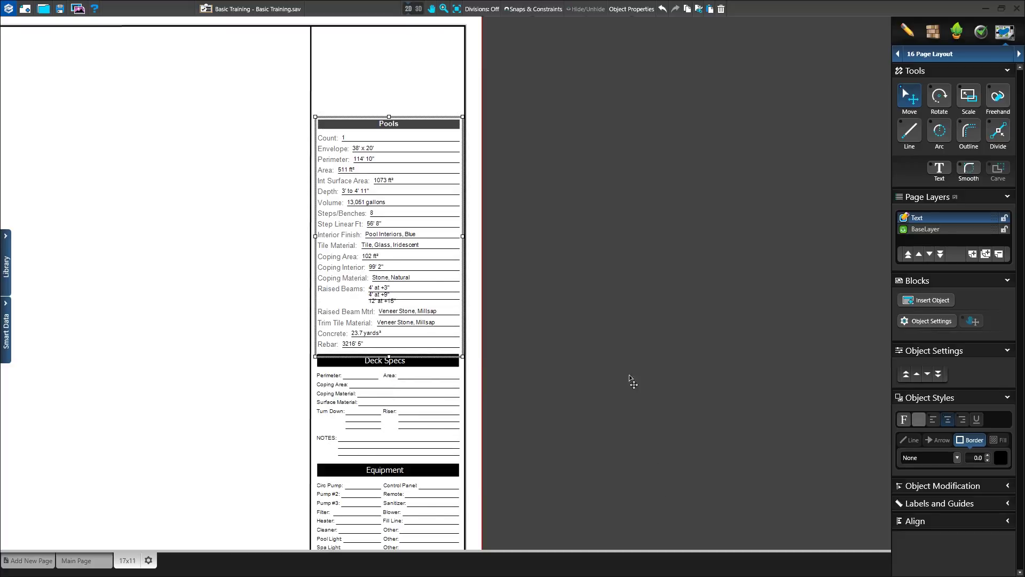
mouse_move(389, 116)
mouse_down()
mouse_move(394, 74)
mouse_move(392, 113)
mouse_up()
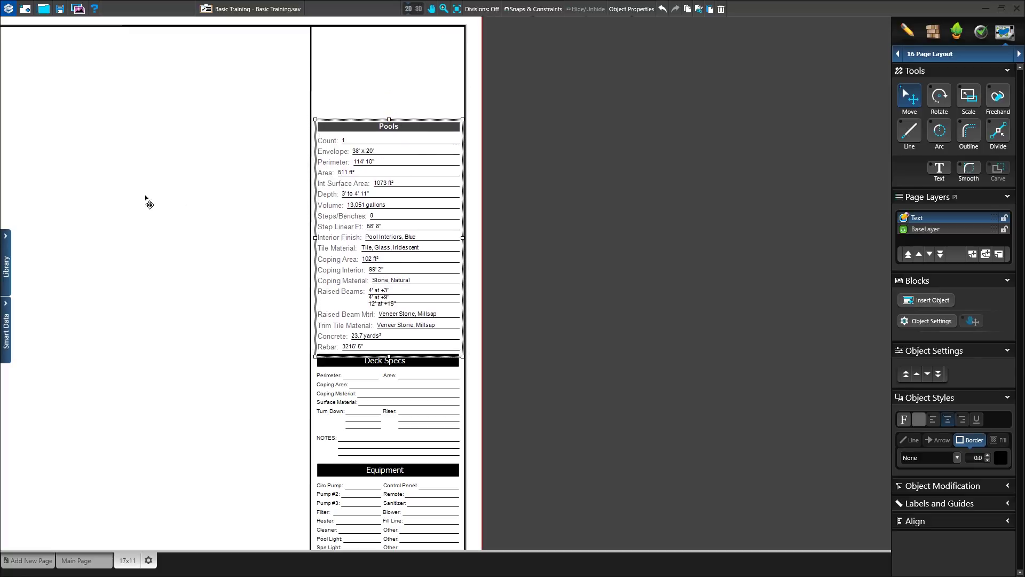
Step: Browse the library's 17" x 11" construction pages for the Smart Data page template
click(9, 238)
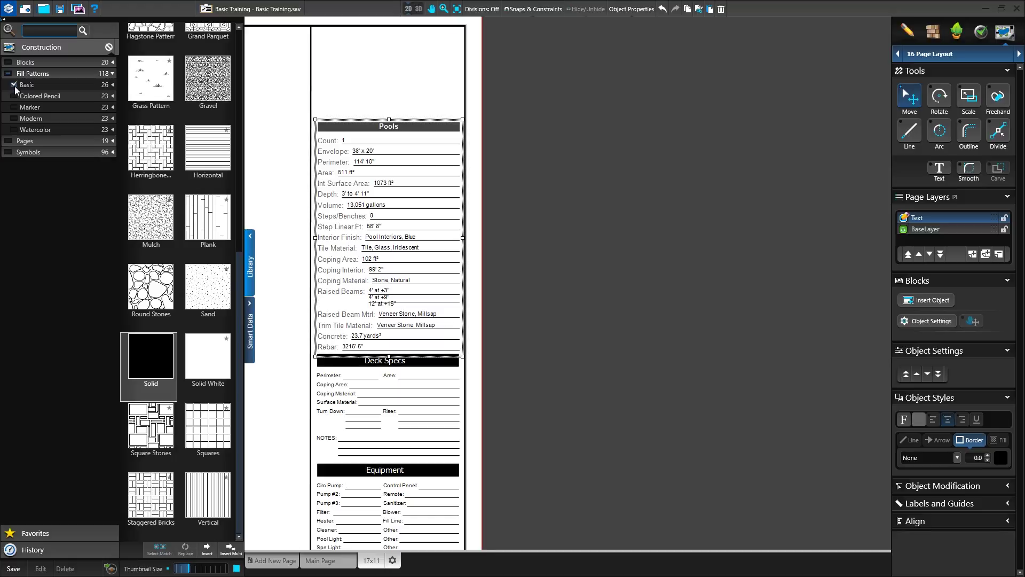
click(42, 75)
click(33, 85)
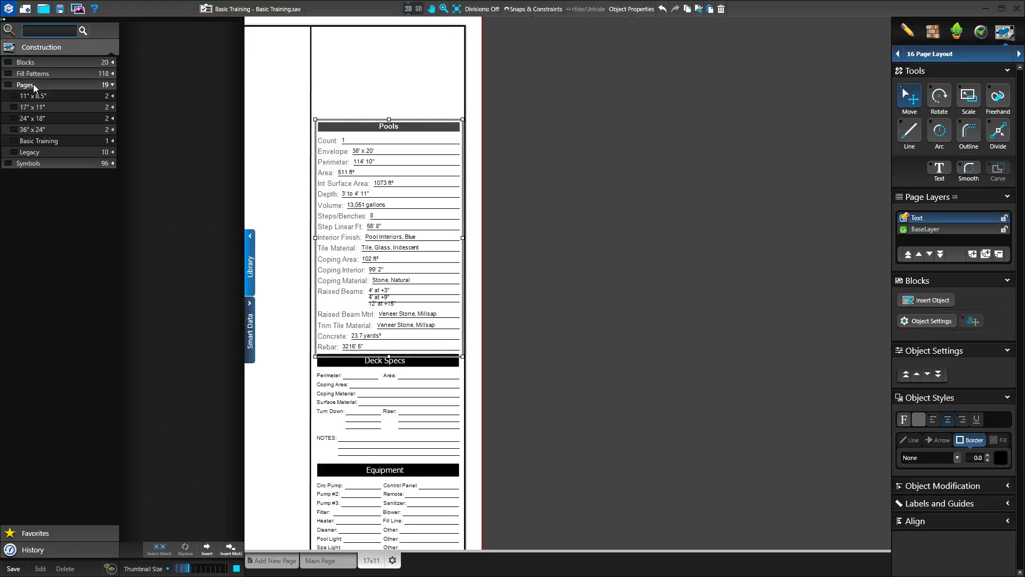
click(14, 108)
click(210, 75)
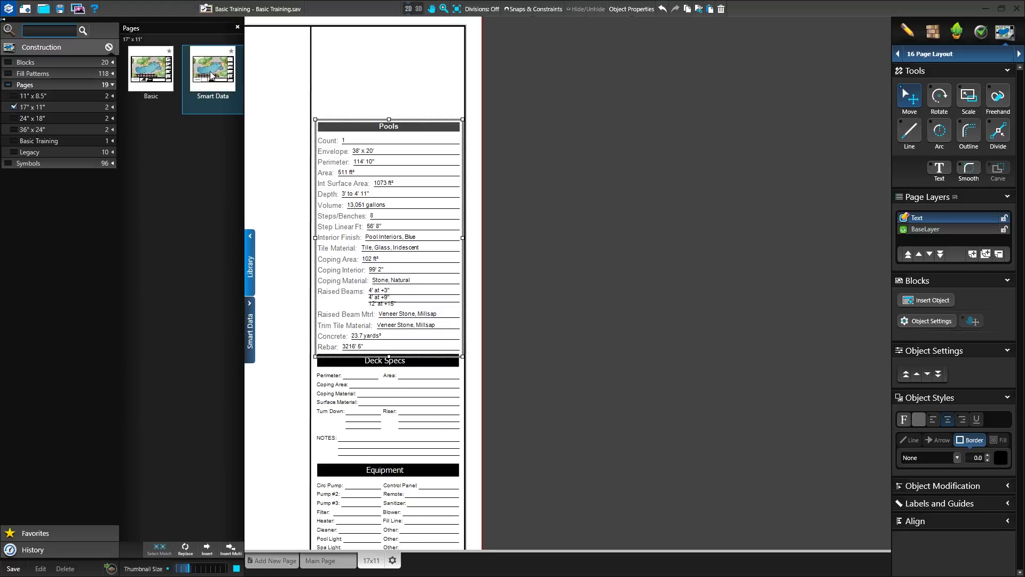
double_click(214, 76)
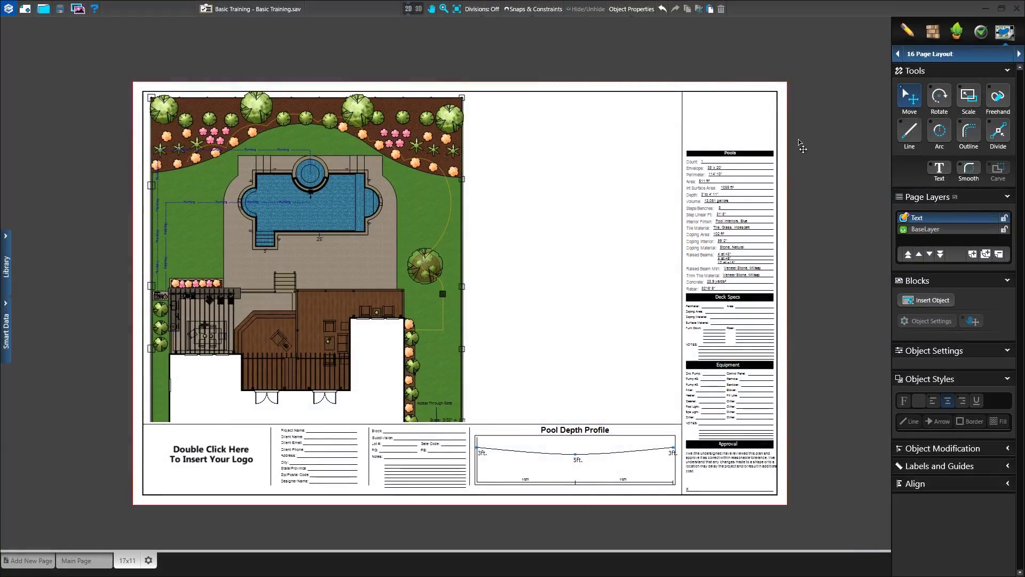
Step: Insert Basic Training_001.jpg from the screenshots folder as an image on the page, without a box title
click(926, 302)
click(532, 225)
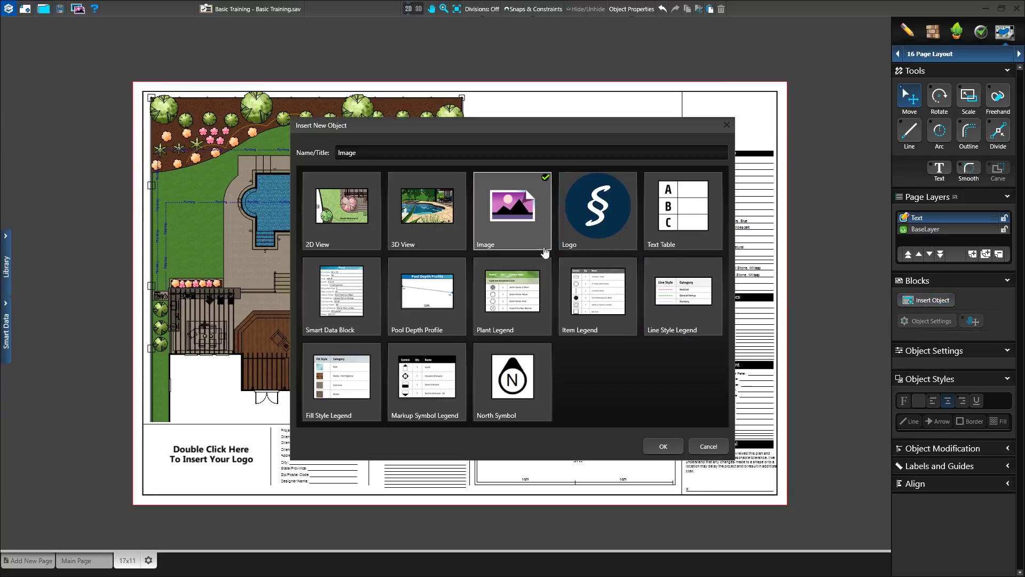
click(662, 446)
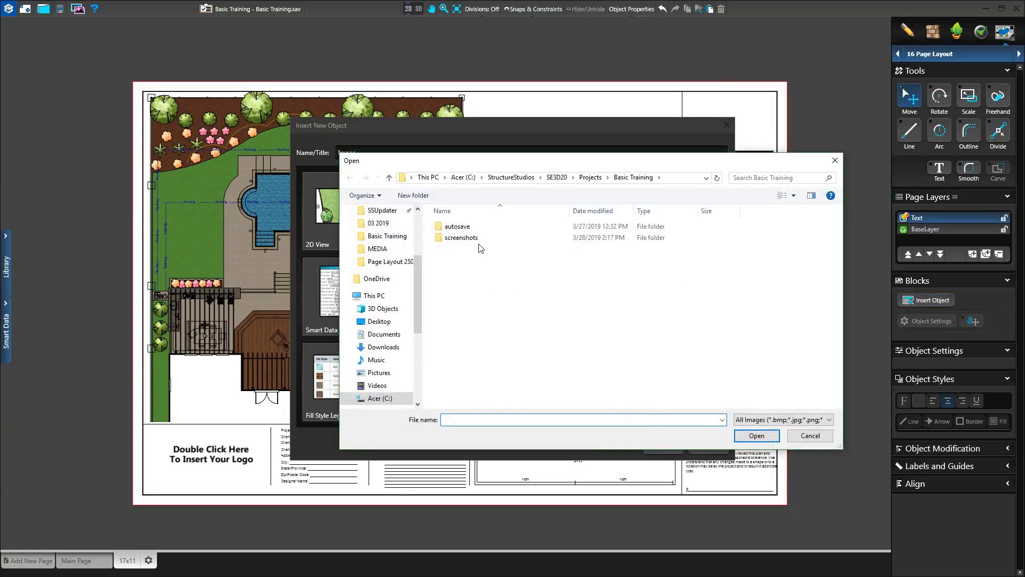
double_click(470, 238)
click(463, 226)
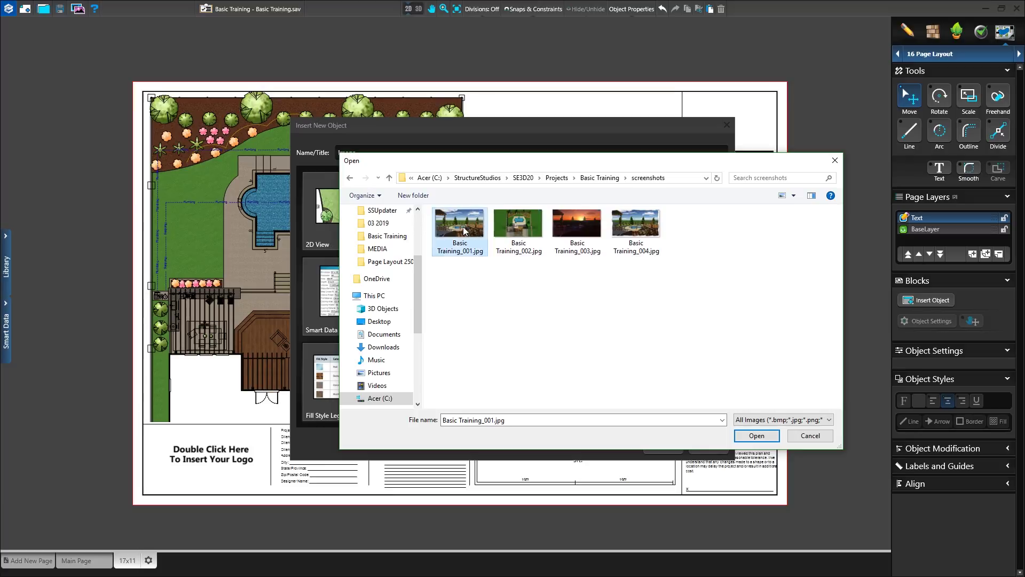
click(756, 436)
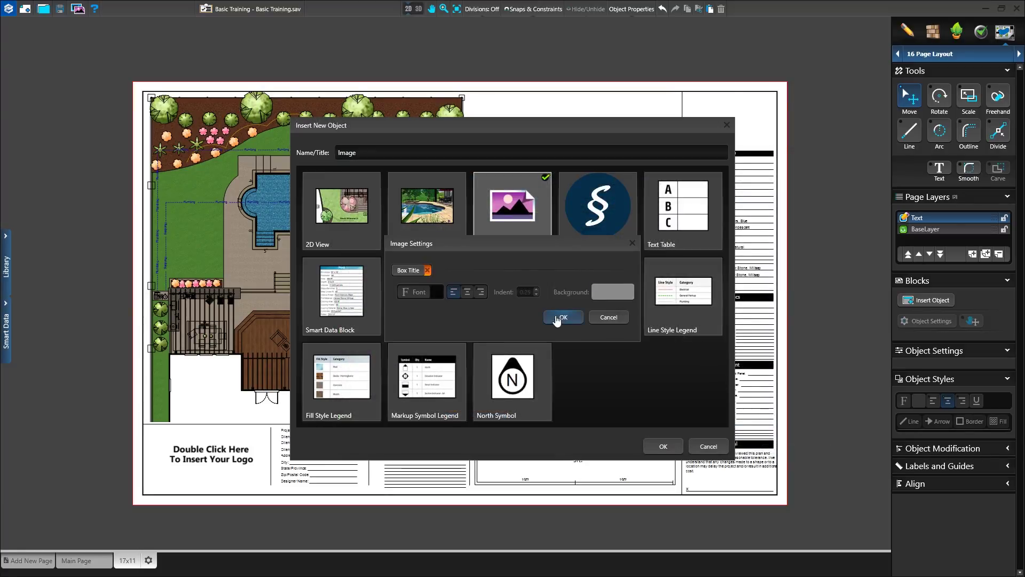
click(557, 318)
click(567, 210)
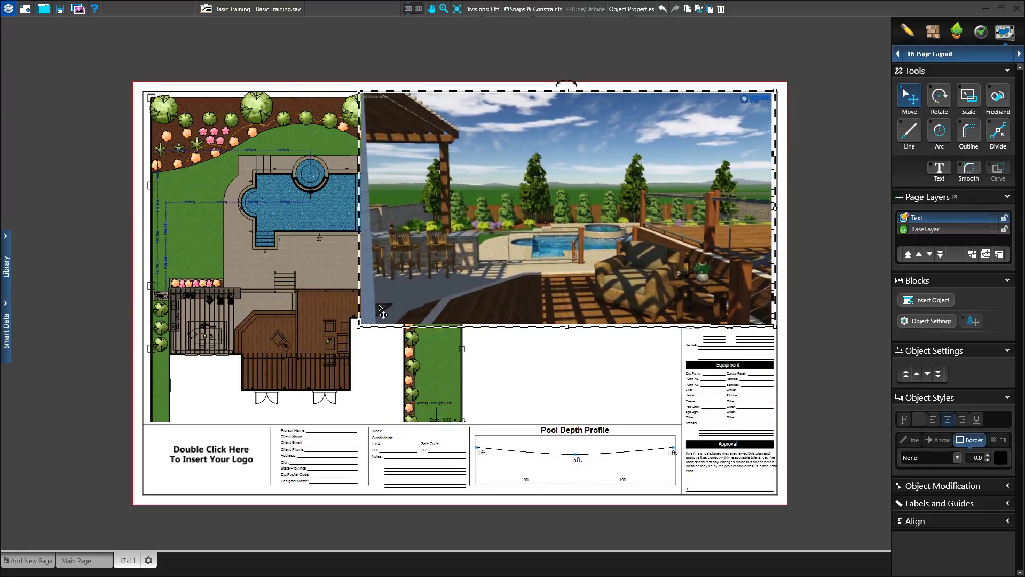
Step: Scale the inserted image down to fit above the Pools data and delete it
drag(358, 327, 733, 137)
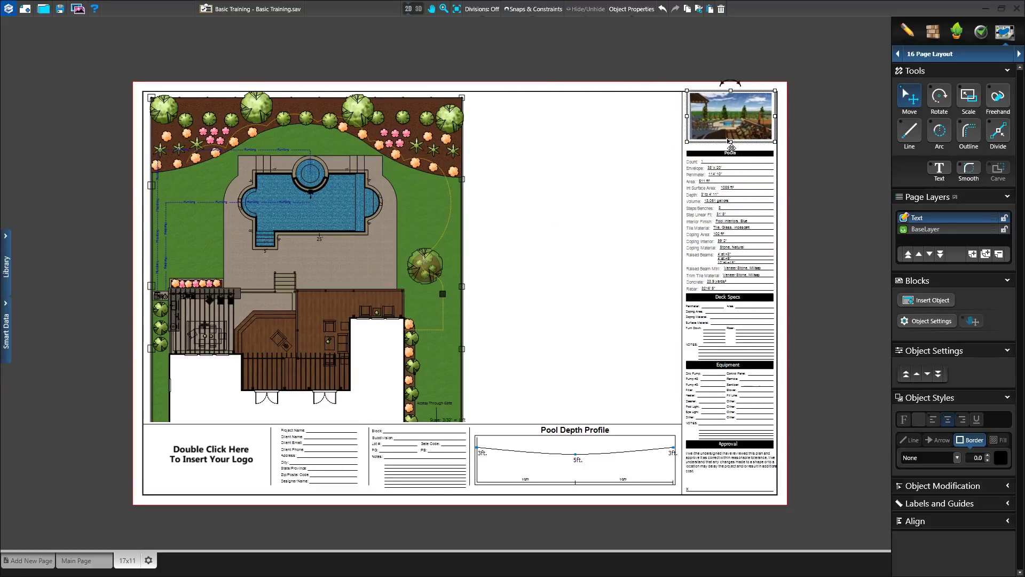
scroll(734, 139, up, 6)
middle_drag(676, 203, 612, 213)
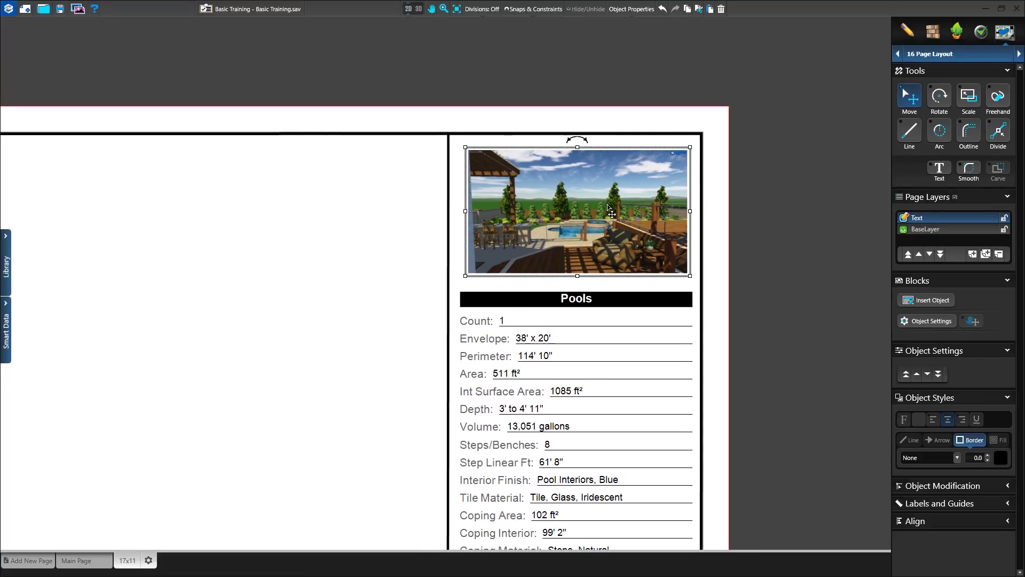
key(Delete)
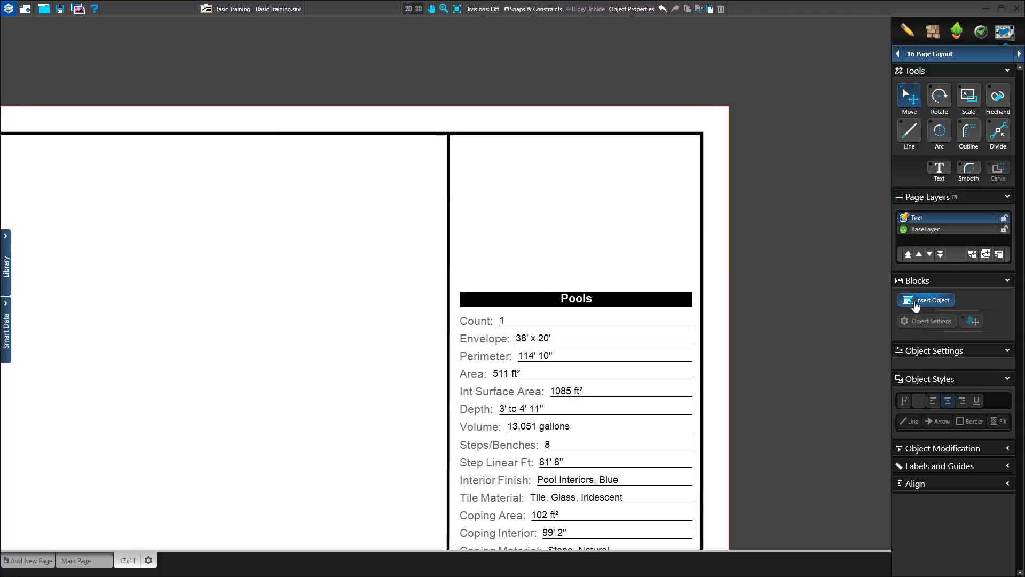
Step: Insert a 3D View object using camera location 2 and scale it to fit the space above the Pools data
click(915, 301)
click(427, 200)
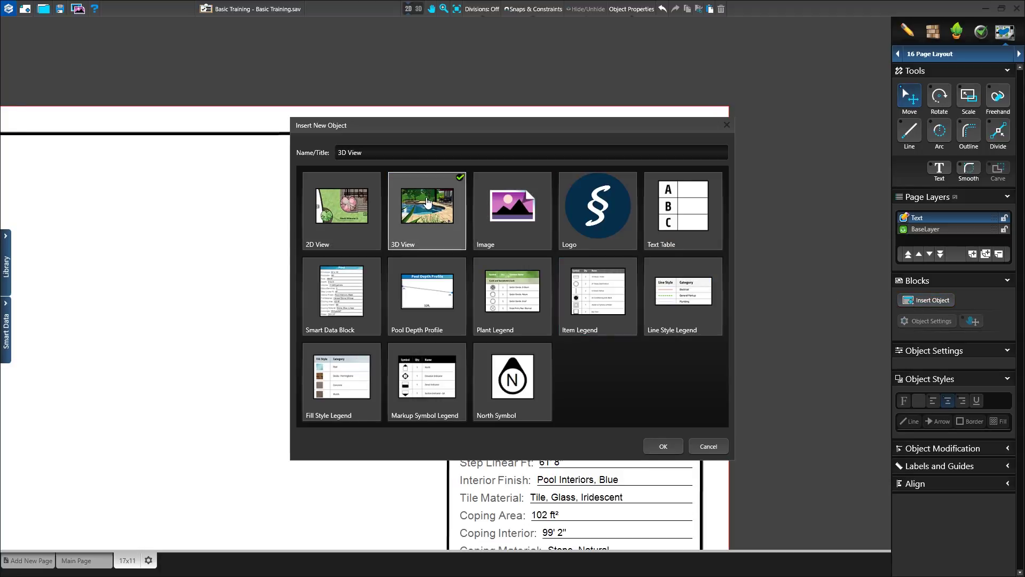
click(663, 446)
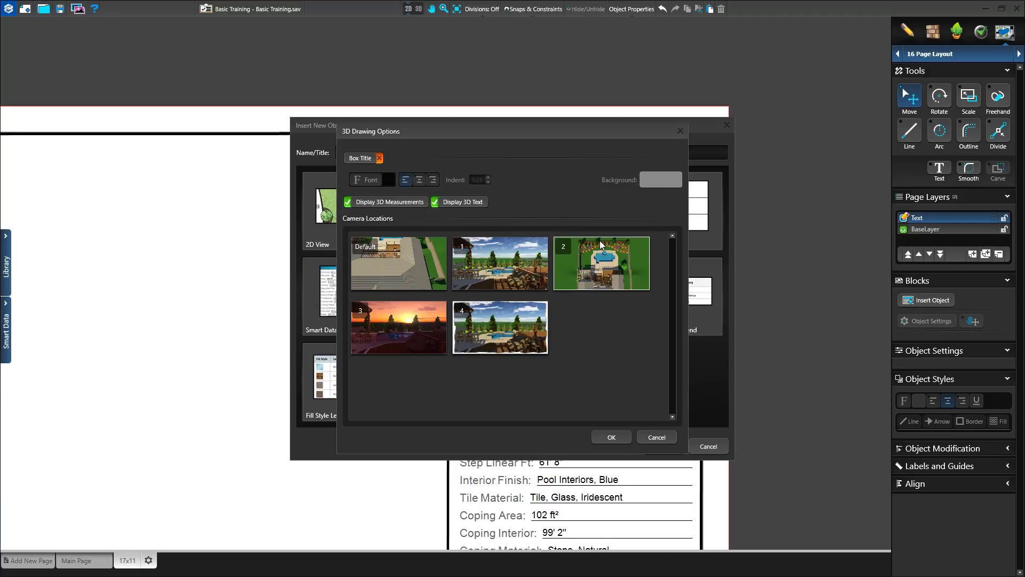
click(611, 436)
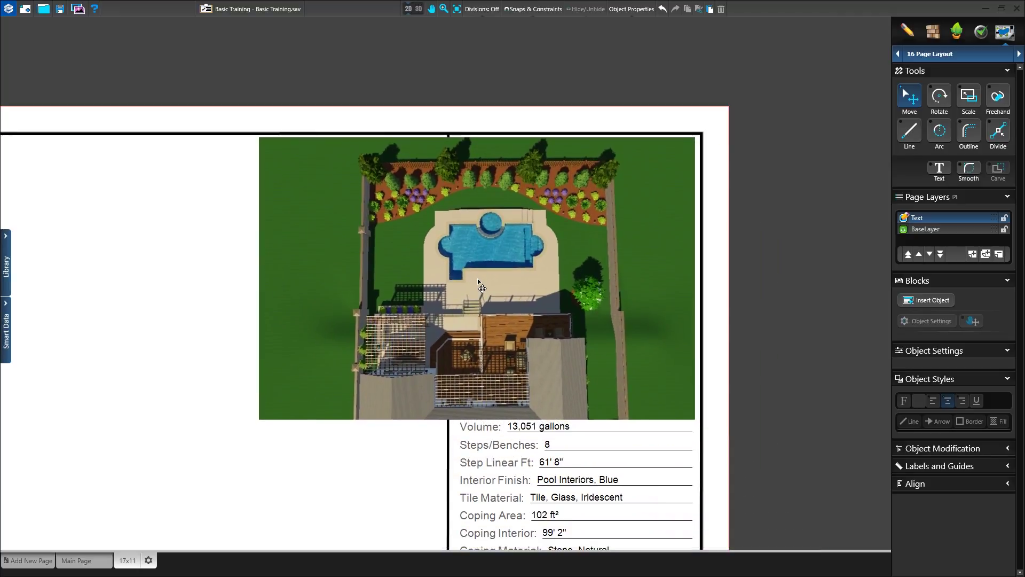
click(477, 278)
drag(254, 424, 450, 290)
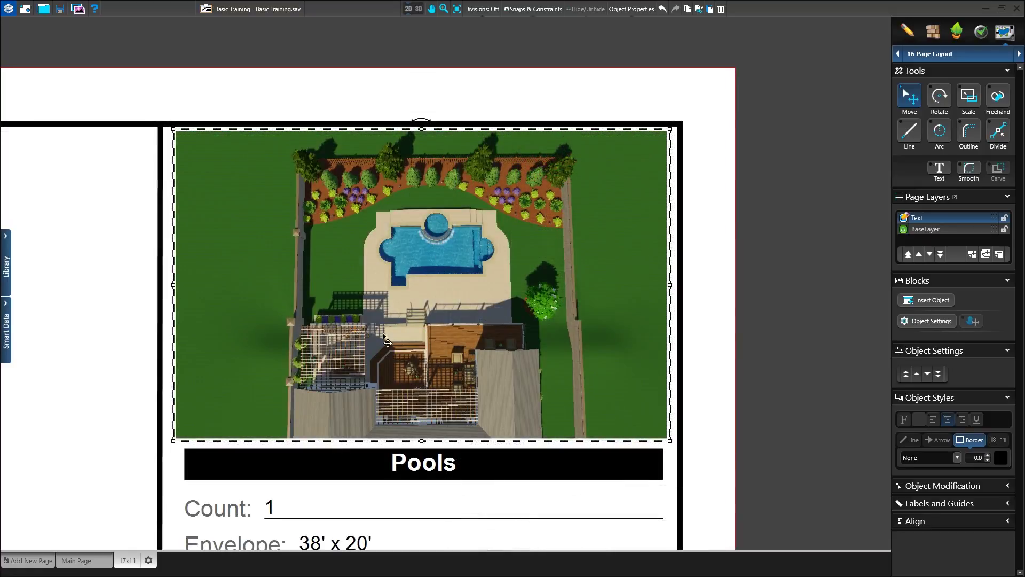
Step: Change the 3D view's camera to a closer, lower angle showing the pool with the house and deck behind it
key(Escape)
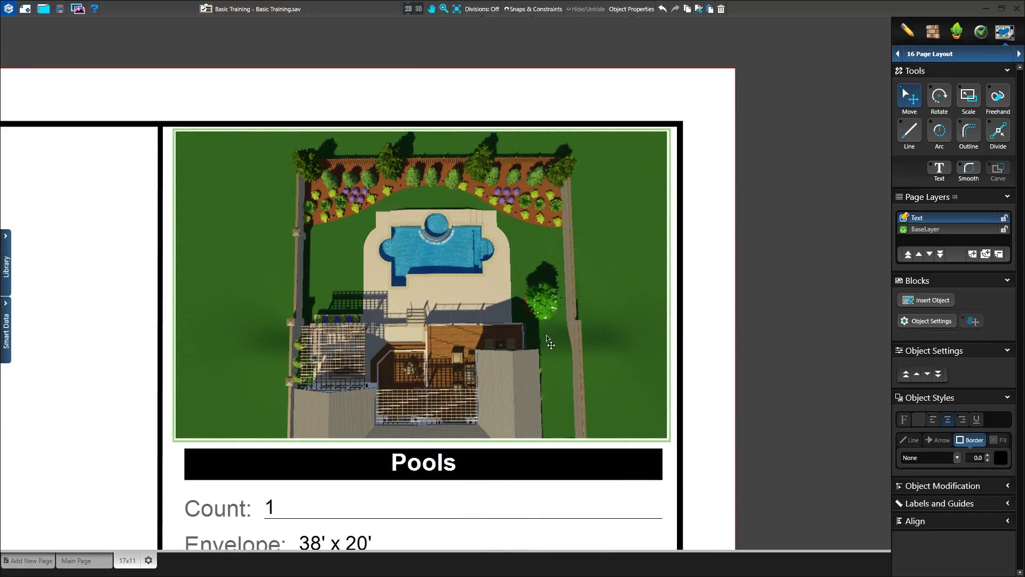
drag(541, 354, 406, 233)
scroll(458, 276, up, 3)
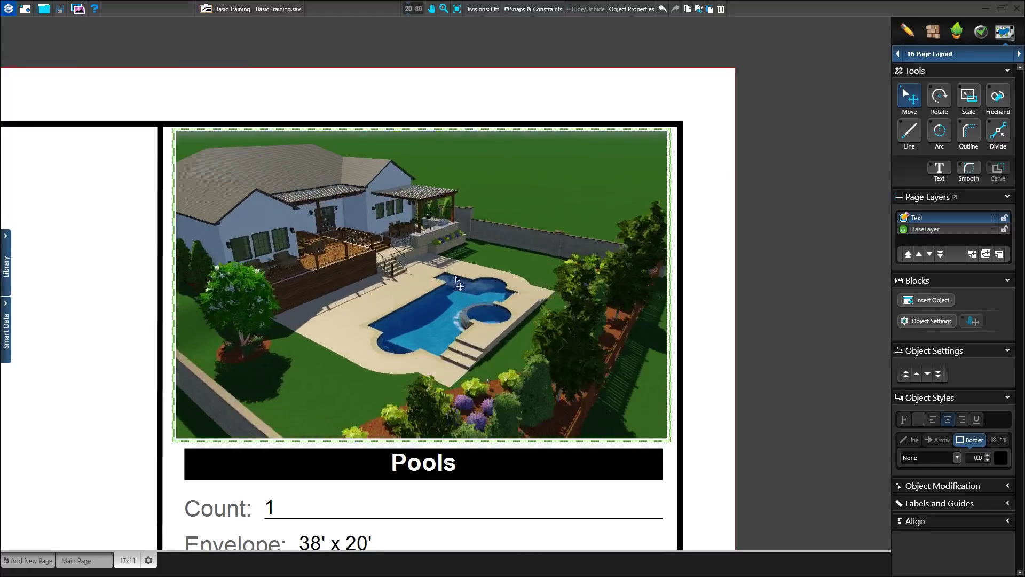
drag(458, 276, 472, 295)
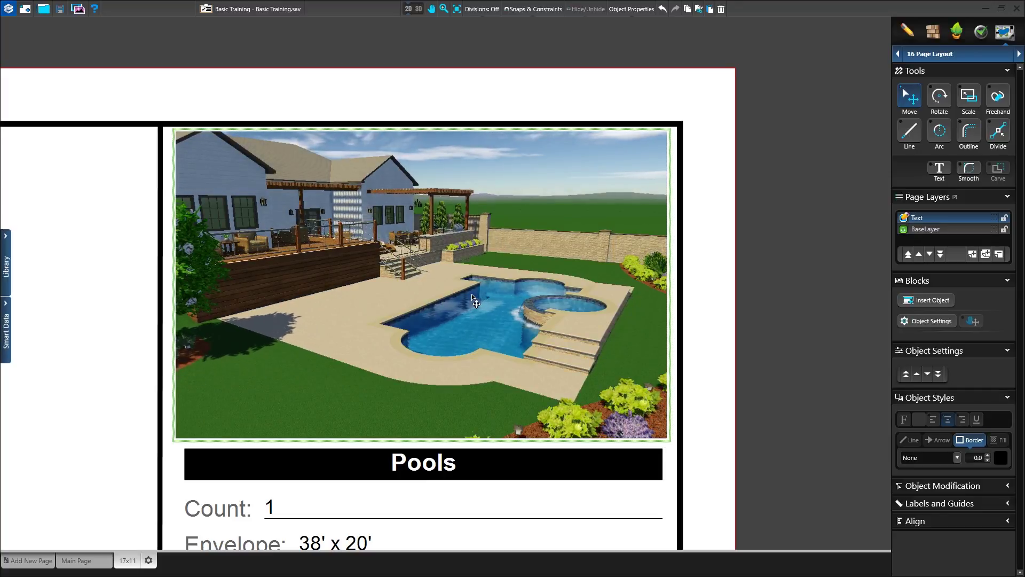
click(813, 265)
click(457, 9)
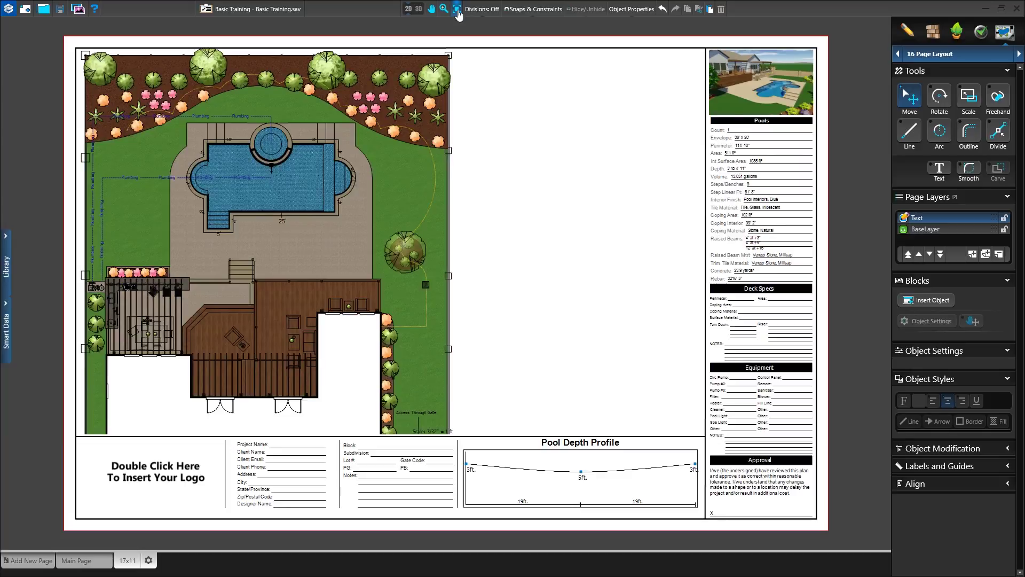
scroll(513, 297, down, 1)
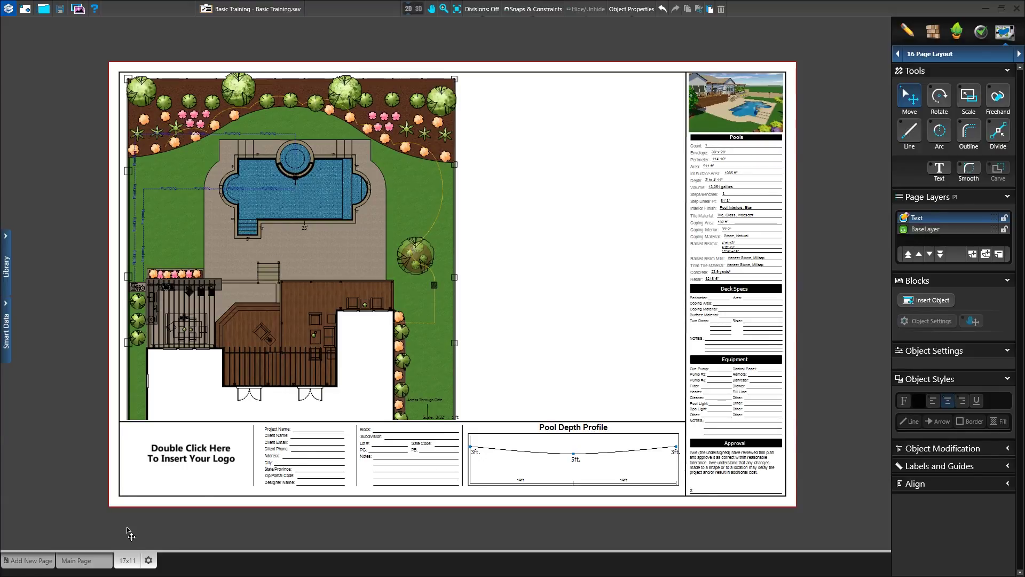
Step: Copy the plant legend from Main Page and paste it into the empty area of the 17x11 page
click(76, 561)
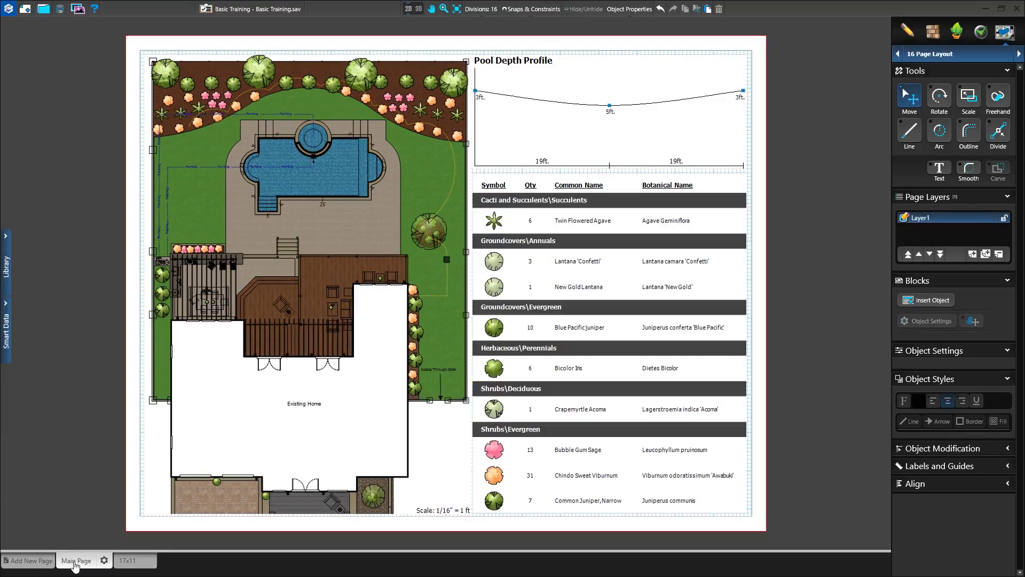
click(592, 351)
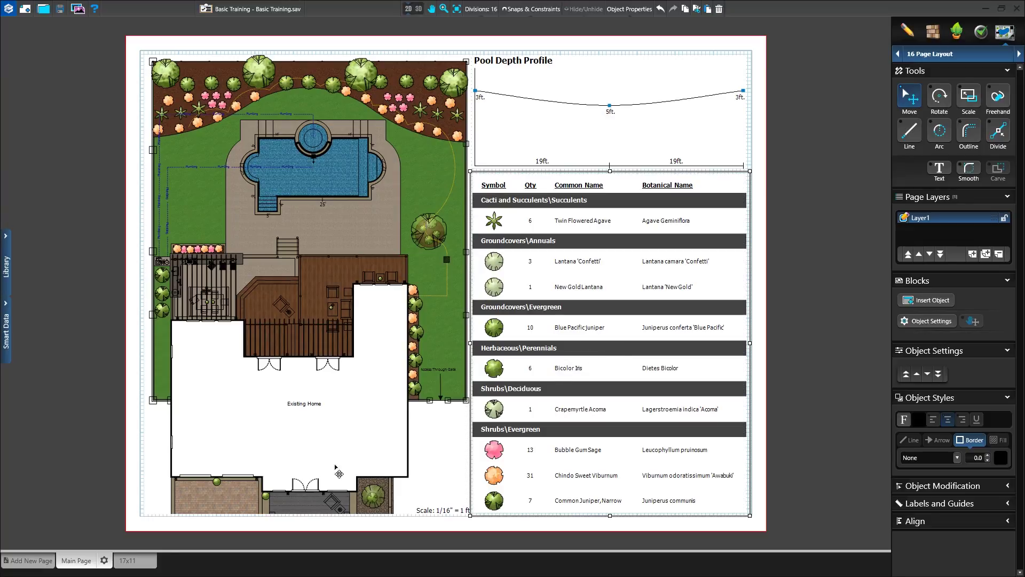
click(142, 565)
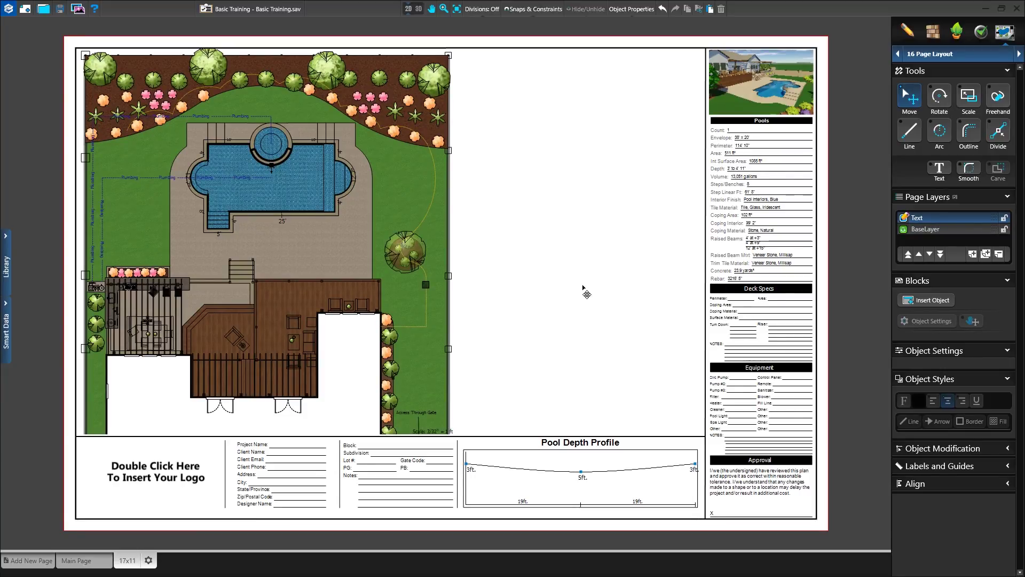
click(583, 287)
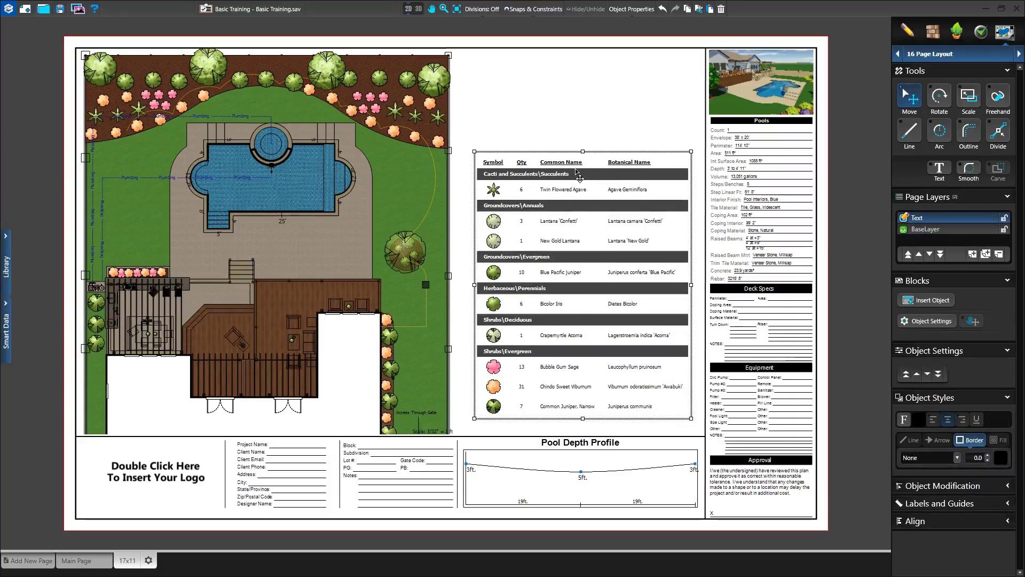
Step: Align the plant legend above the Pool Depth Profile and widen it to fill the space up to the specs column
drag(580, 178, 580, 184)
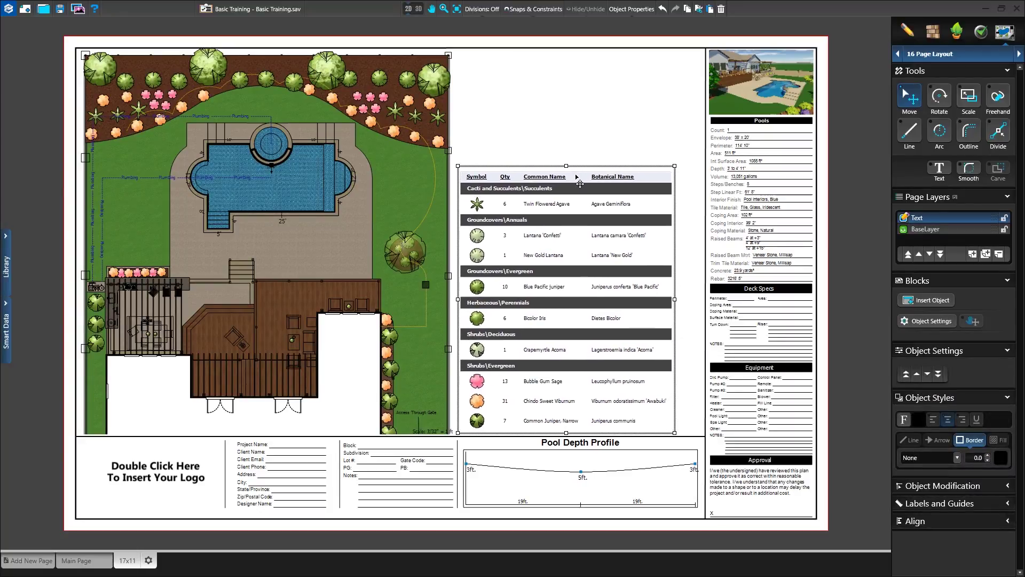
drag(675, 299, 701, 300)
drag(579, 167, 581, 180)
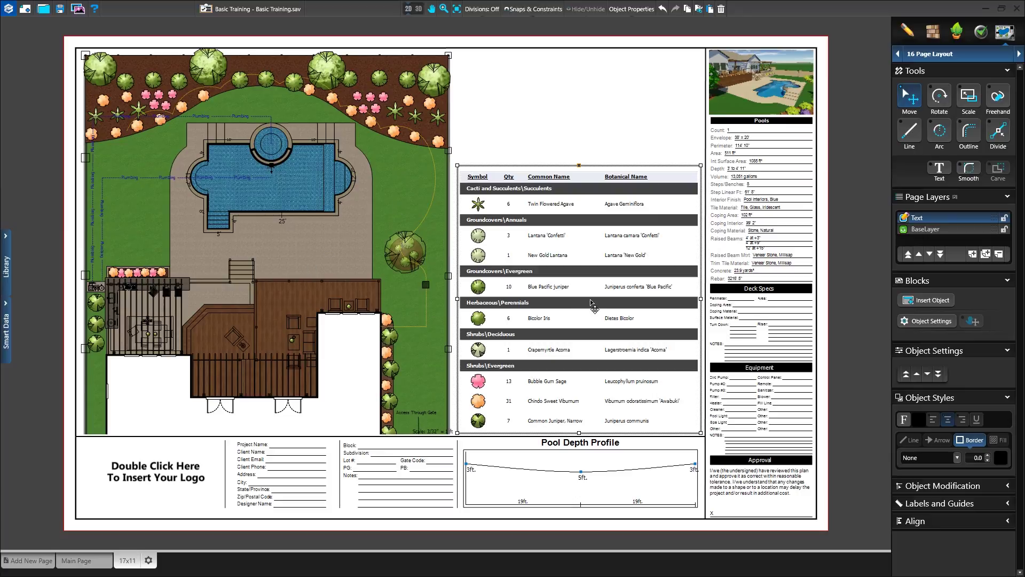
Step: Delete the logo placeholder from the title block of the 17x11 page
scroll(589, 282, down, 1)
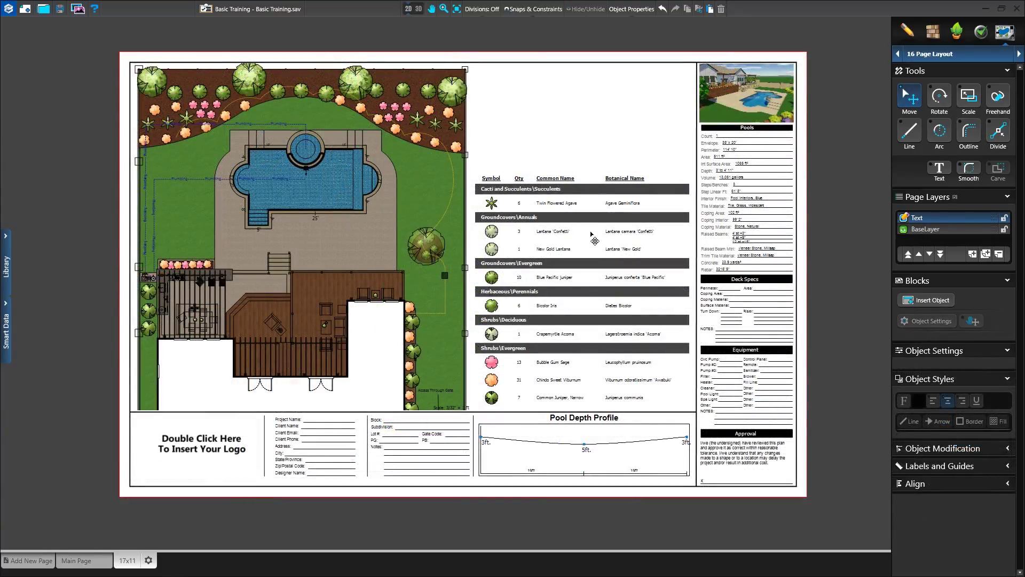
click(224, 446)
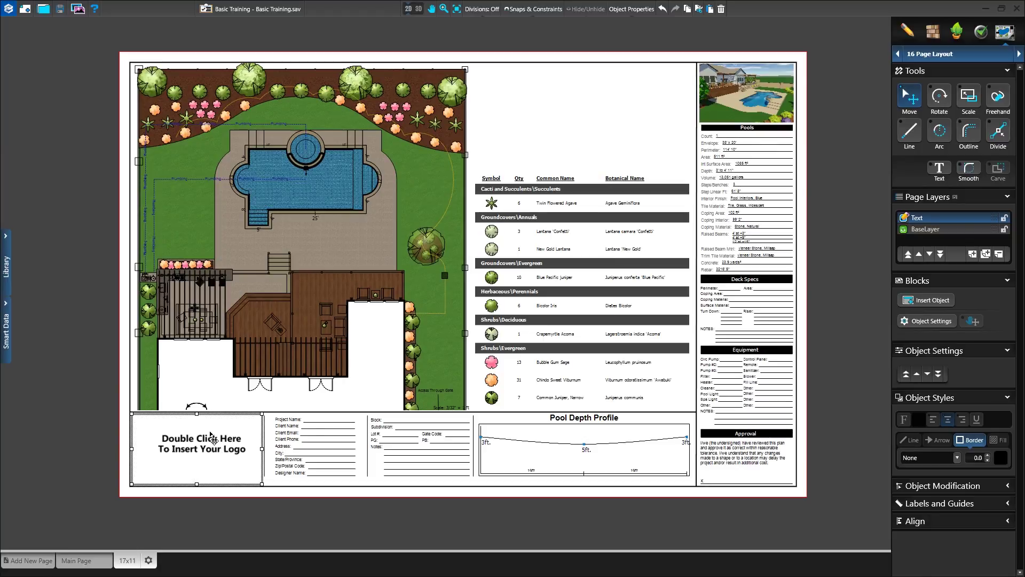
key(Delete)
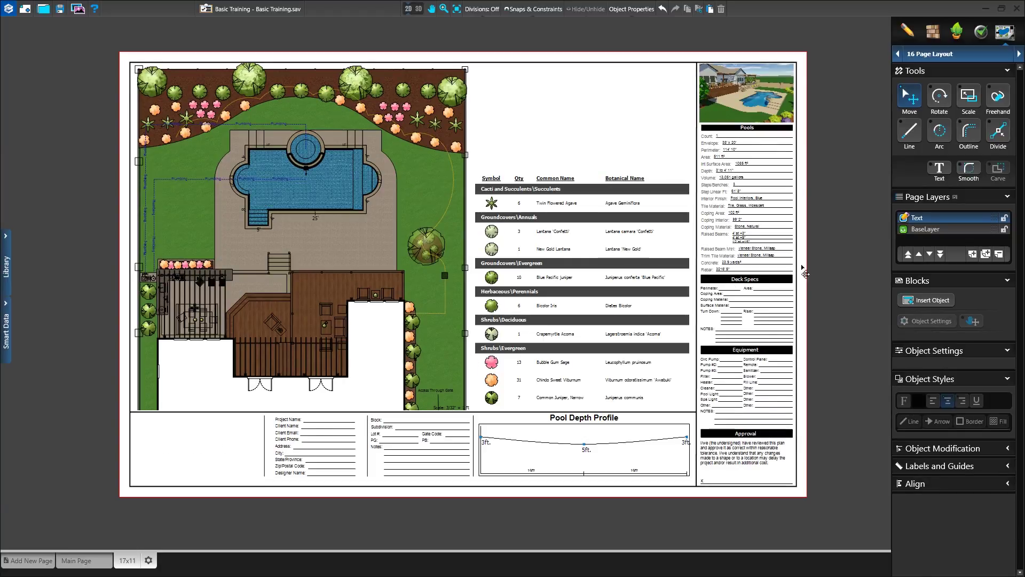
Step: Insert the company logo in the empty corner of the title block and shrink it to fit the block's height
click(921, 300)
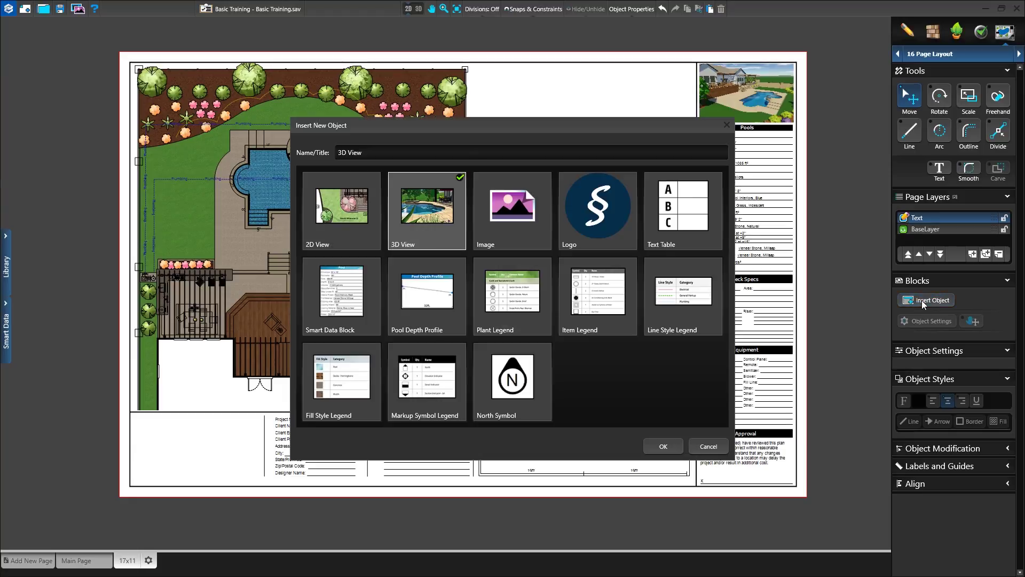
click(514, 216)
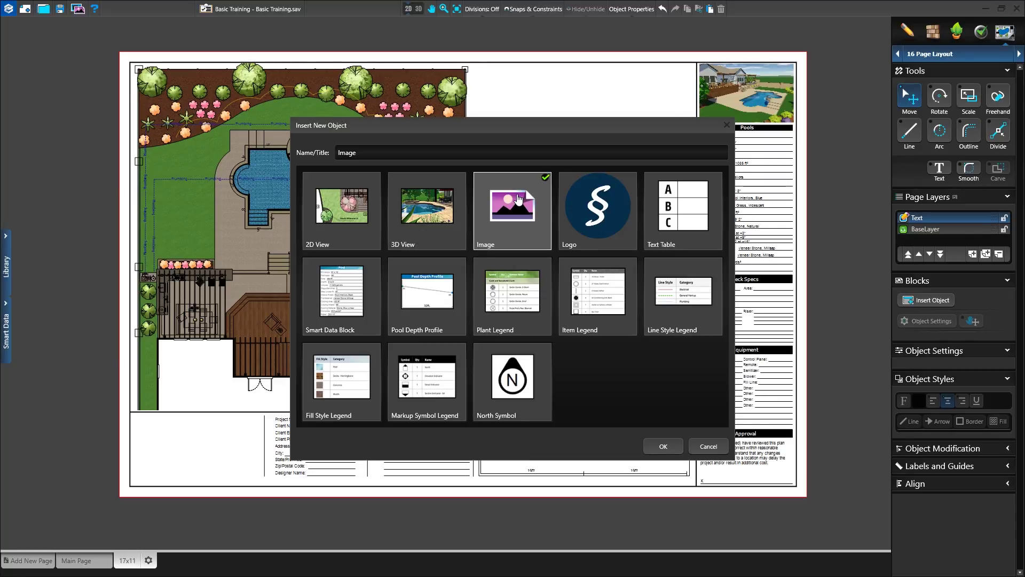
click(609, 225)
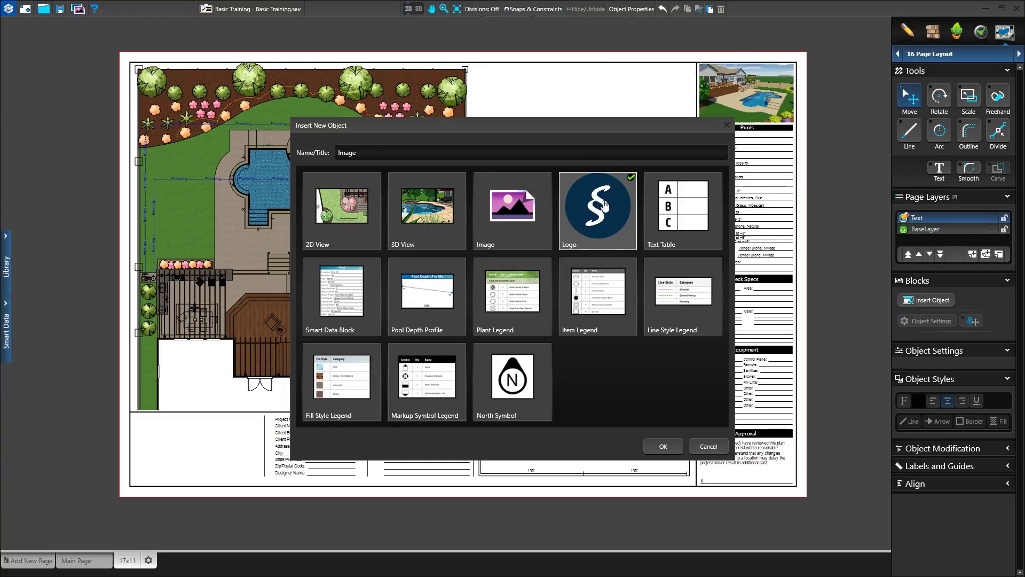
click(663, 446)
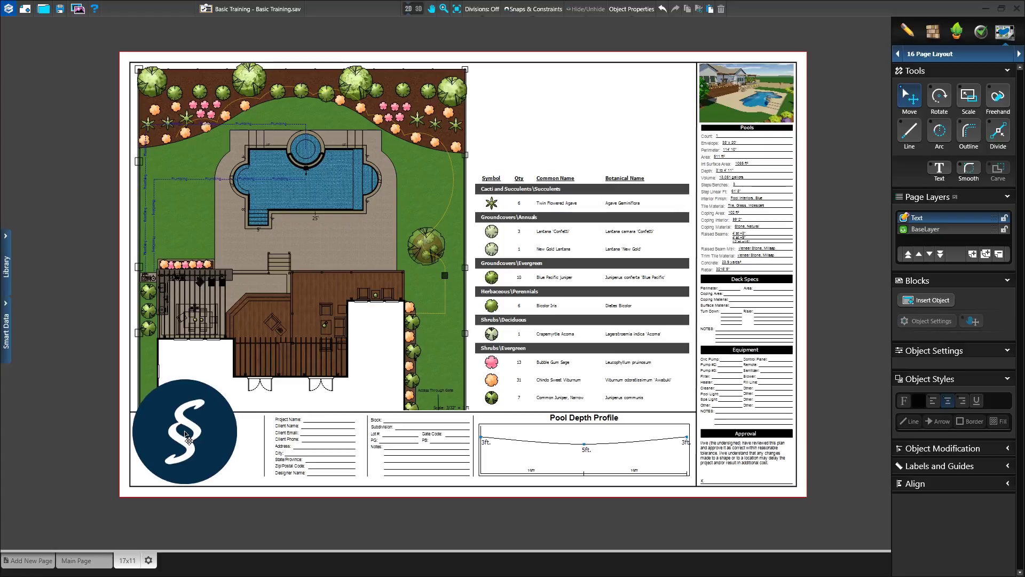
click(187, 434)
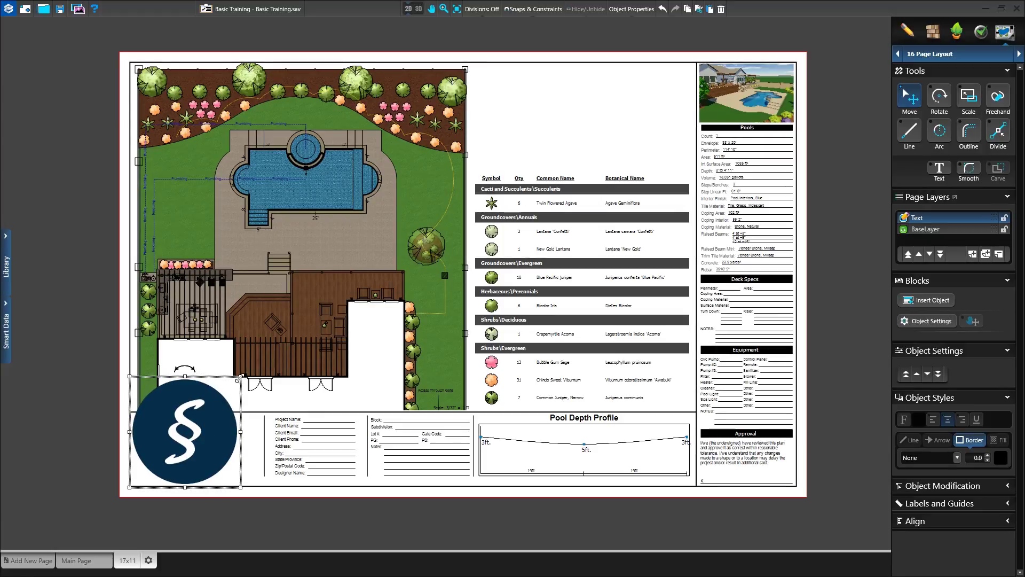
drag(238, 380, 208, 411)
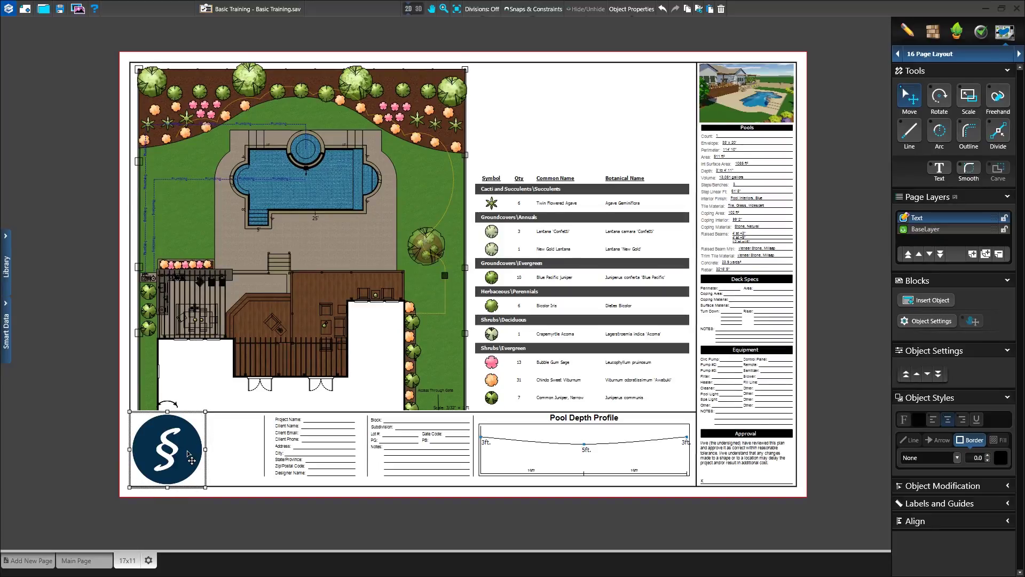
click(235, 464)
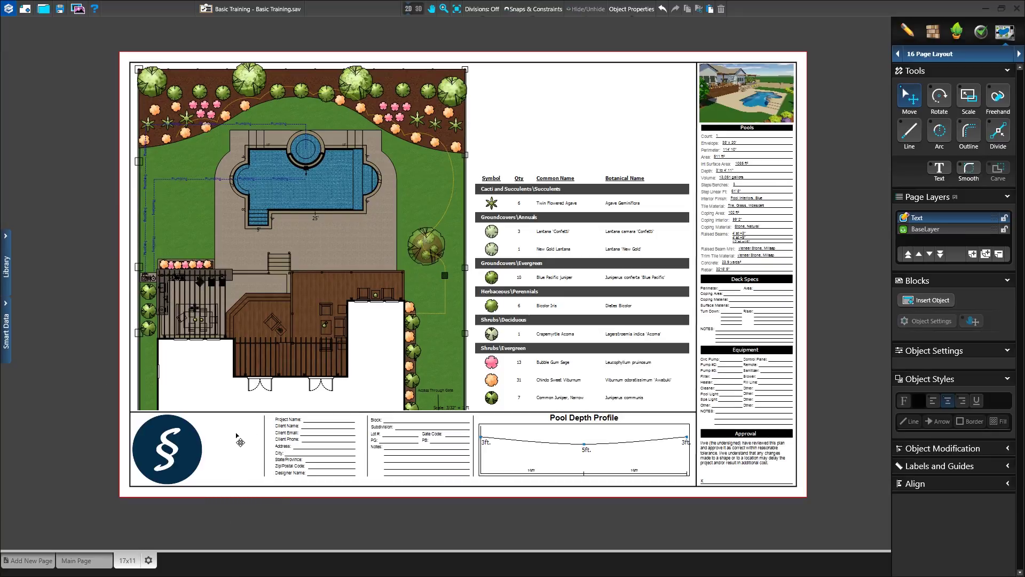
Step: Move the project and client fields with their divider beside the logo, and delete the Block, Lot and Notes fields with their divider
scroll(374, 521, up, 1)
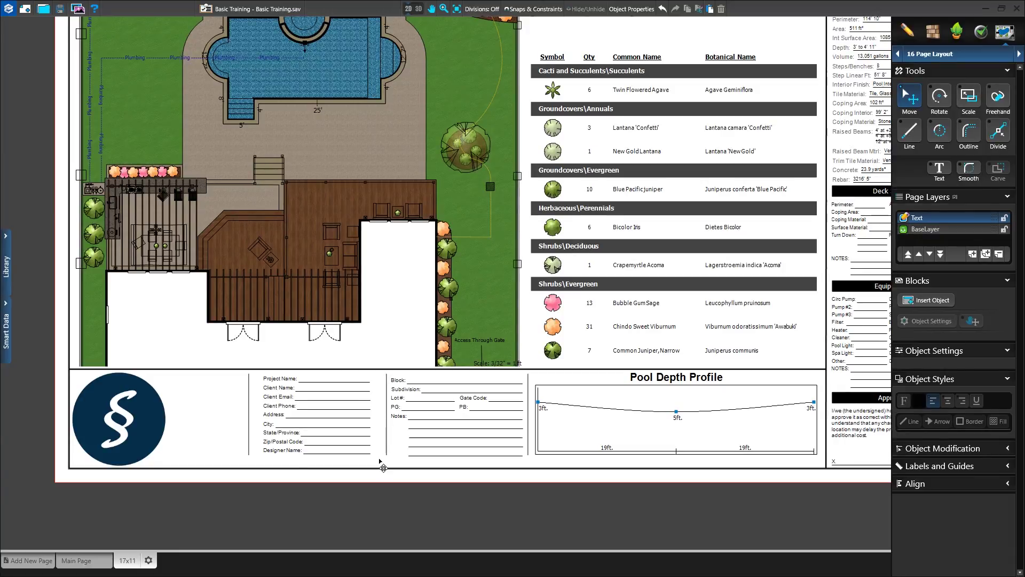
drag(379, 464, 186, 395)
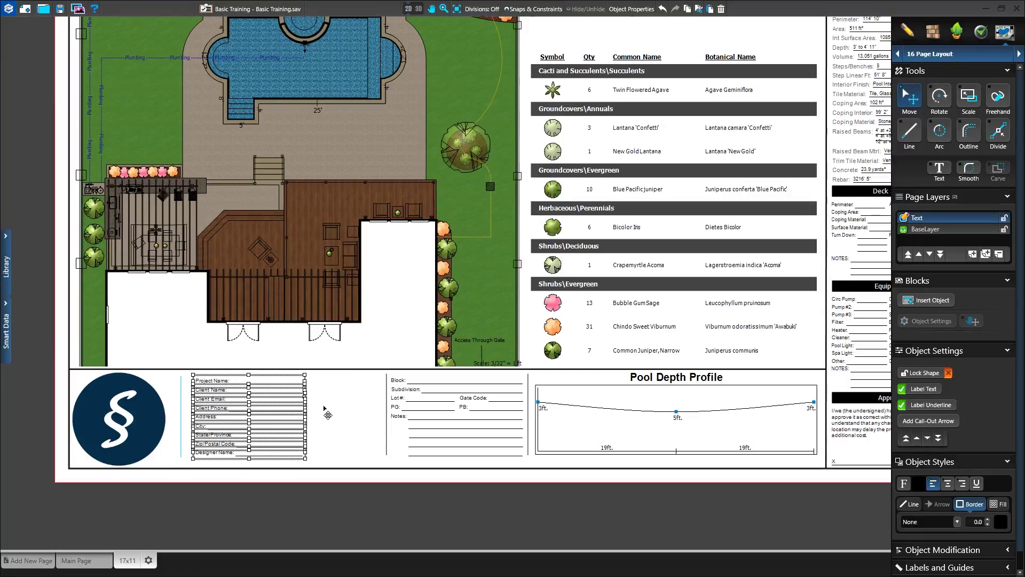
click(377, 391)
drag(379, 376, 475, 462)
key(Delete)
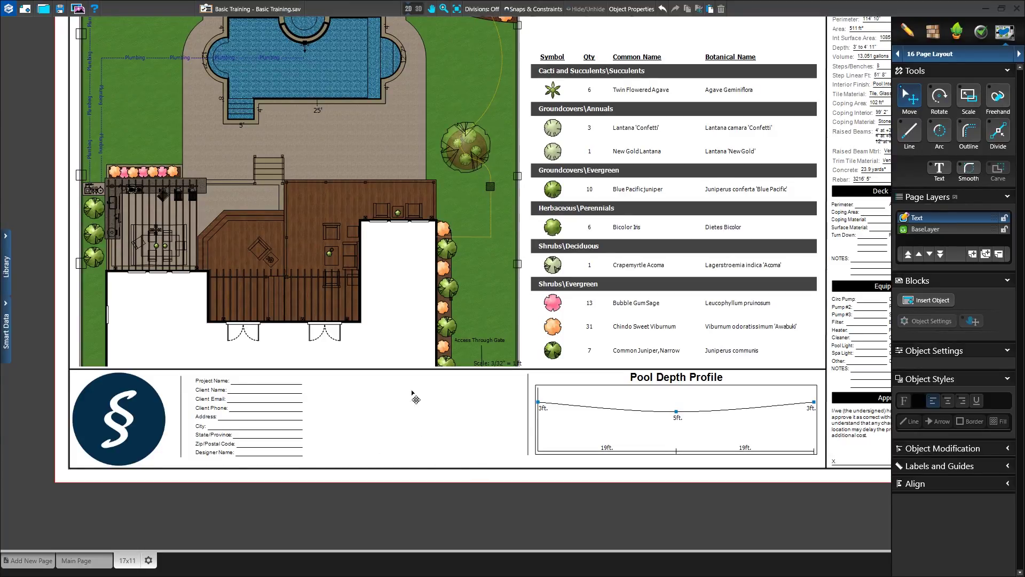
Step: Insert a text table with 6 rows, 2 columns and no box title in the title block space before the Pool Depth Profile
click(932, 300)
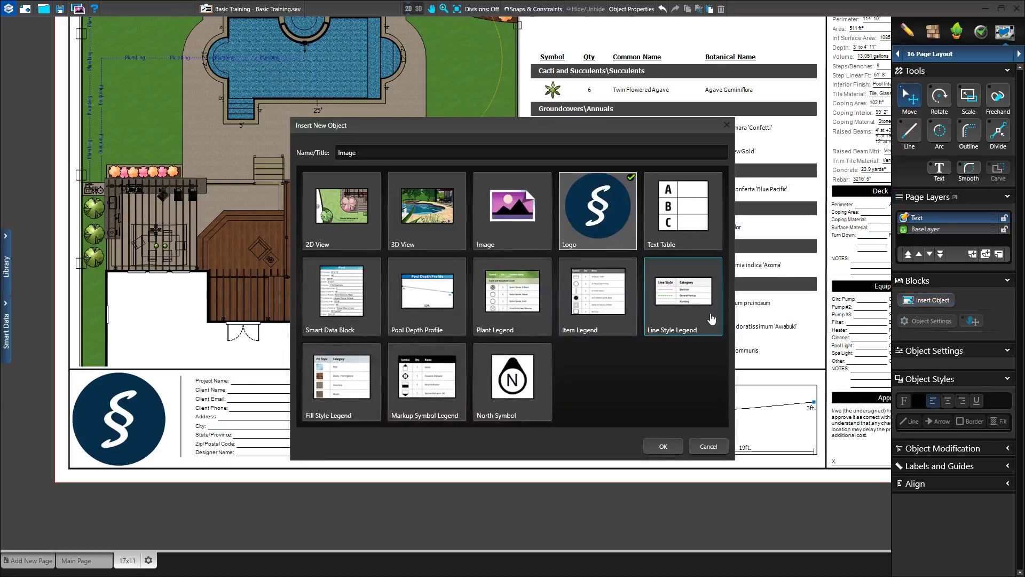
click(667, 234)
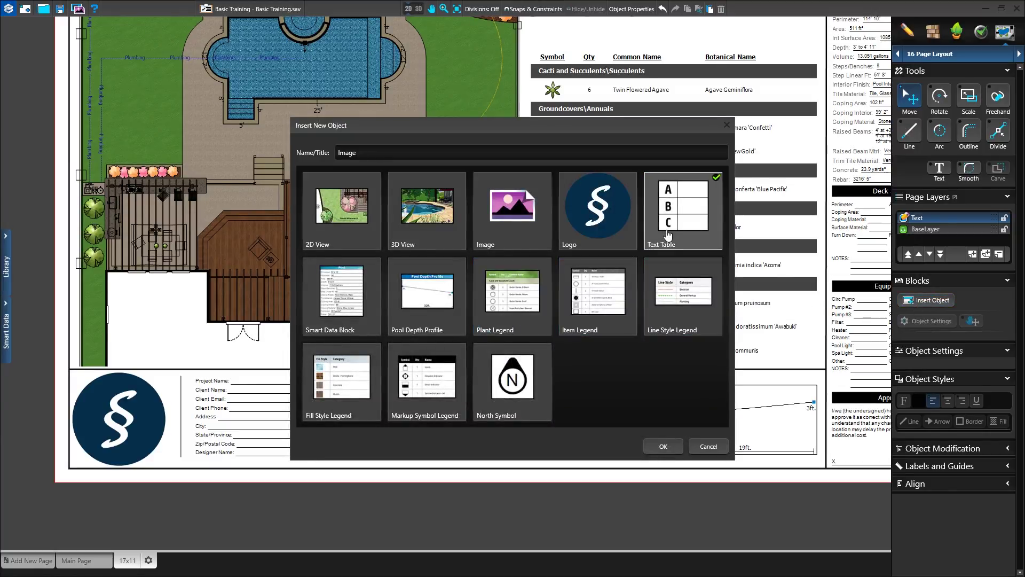
click(663, 447)
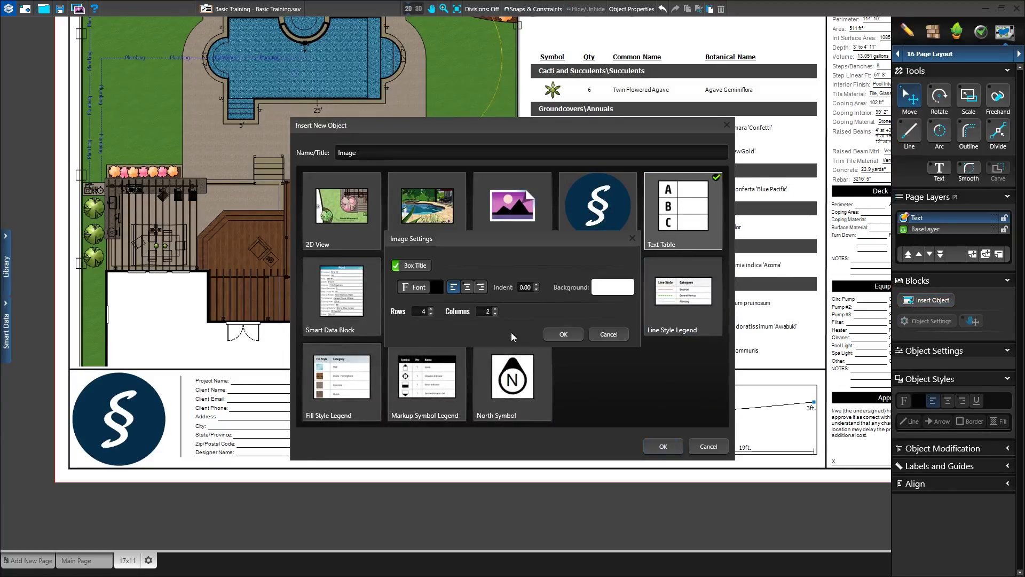
click(432, 309)
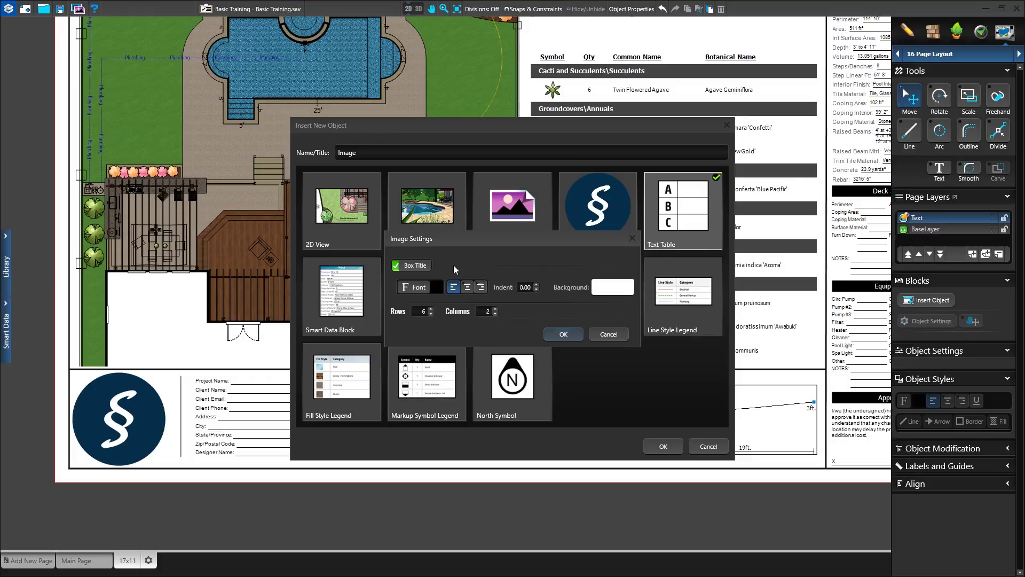
click(420, 266)
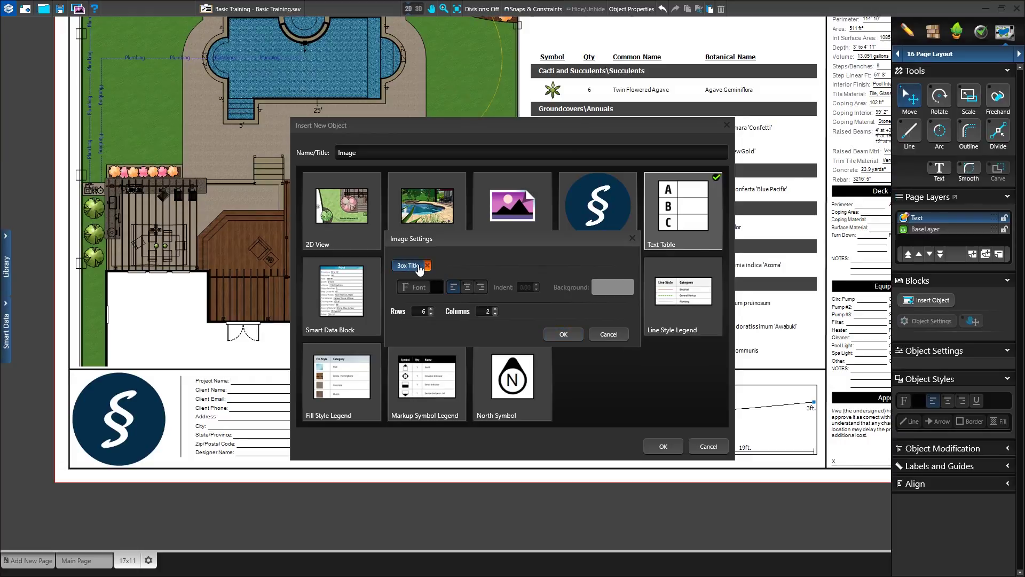
click(566, 334)
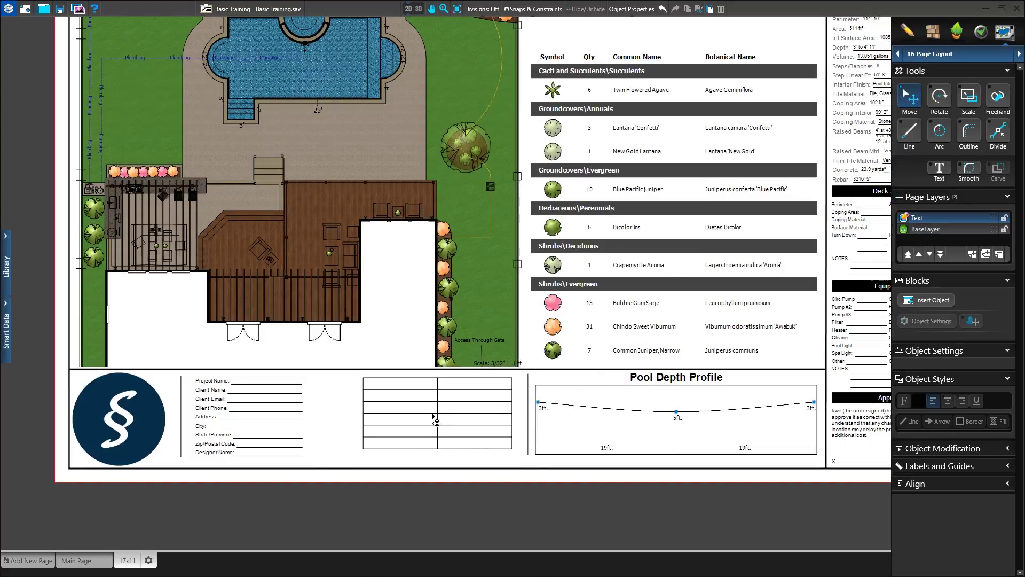
click(424, 425)
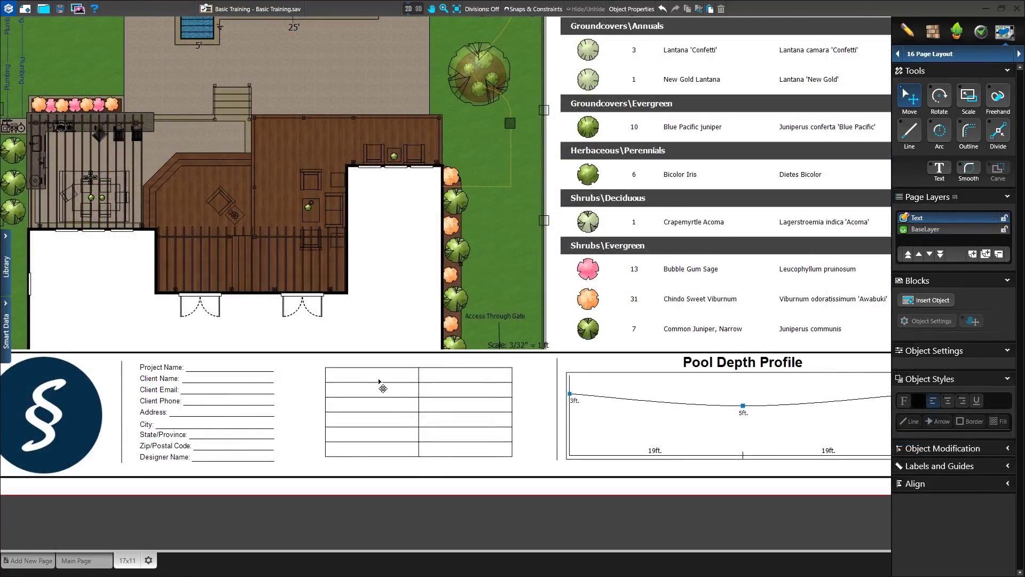
Step: Enter "Client Notes" in the table's first cell and merge the two cells of the top row
double_click(380, 376)
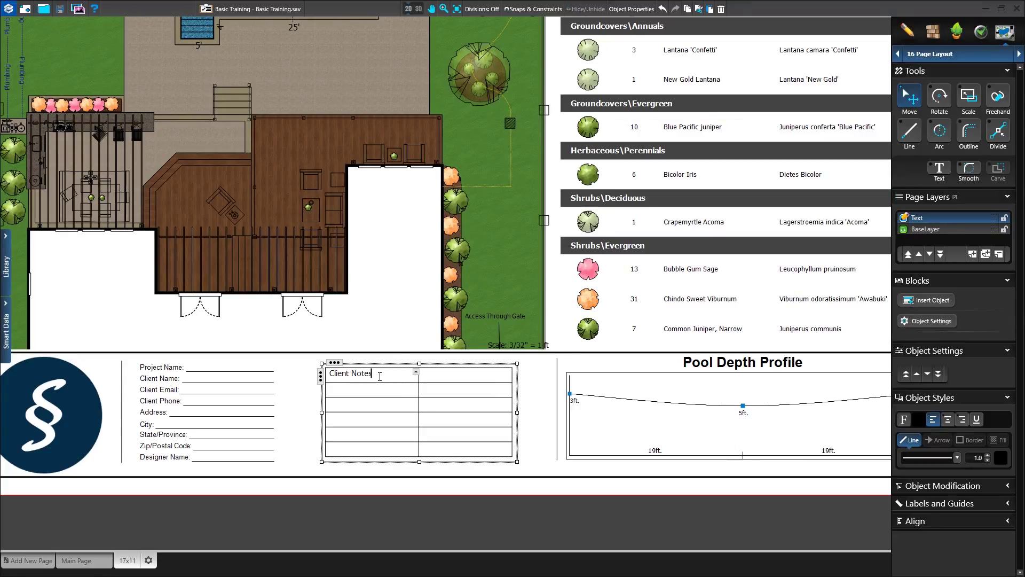
key(BackSpace)
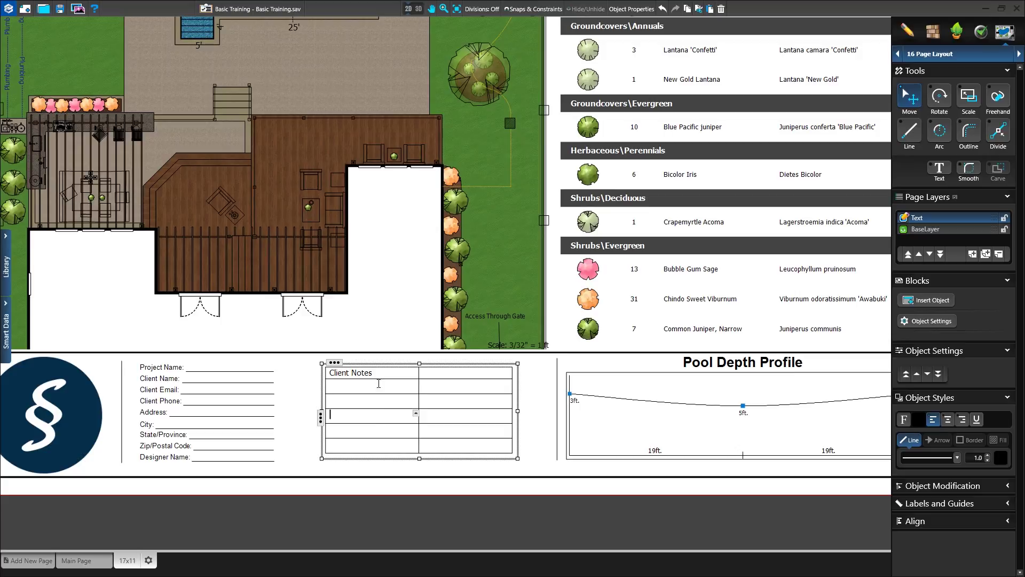
click(427, 374)
click(379, 372)
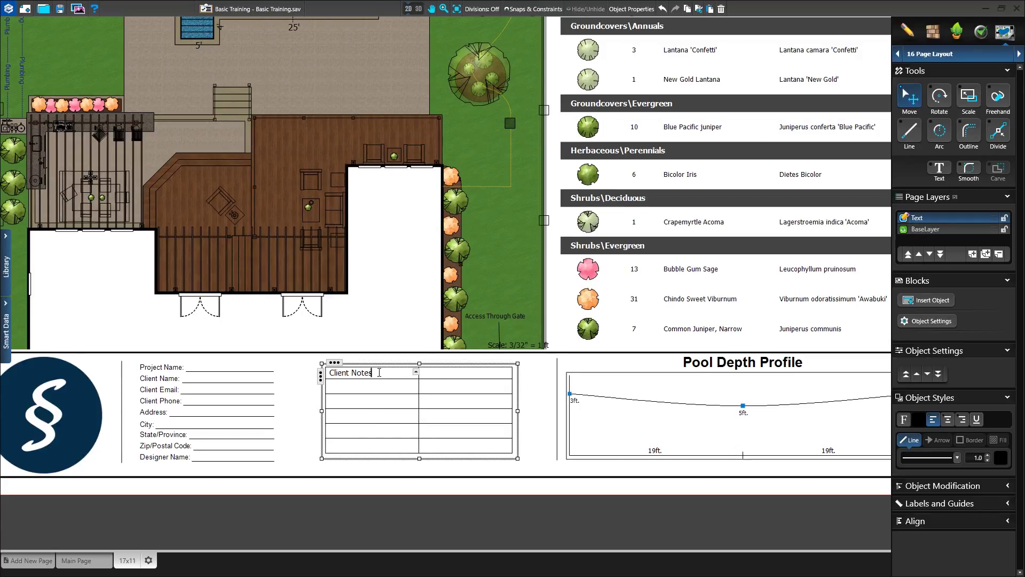
shift+click(463, 373)
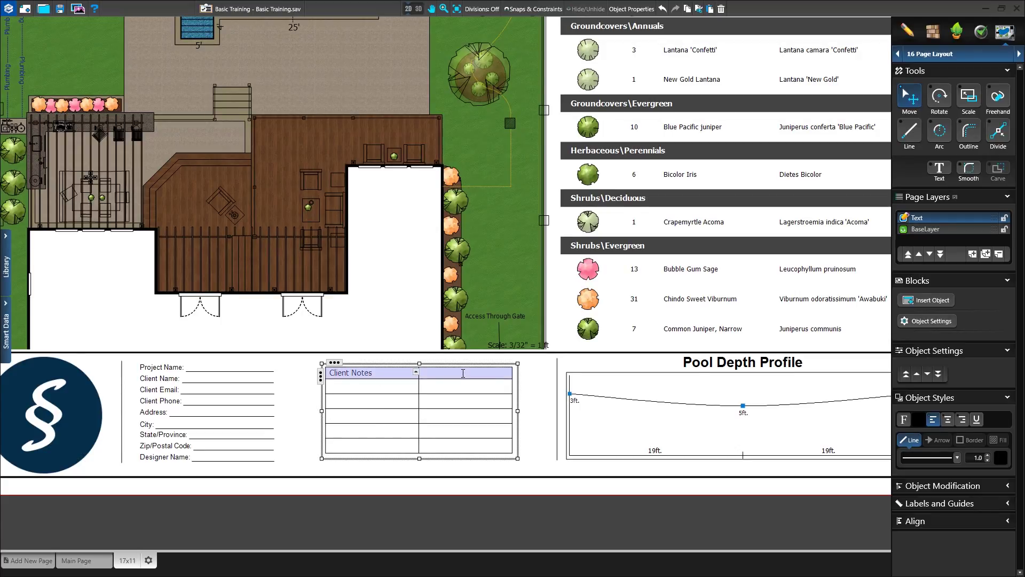
click(417, 372)
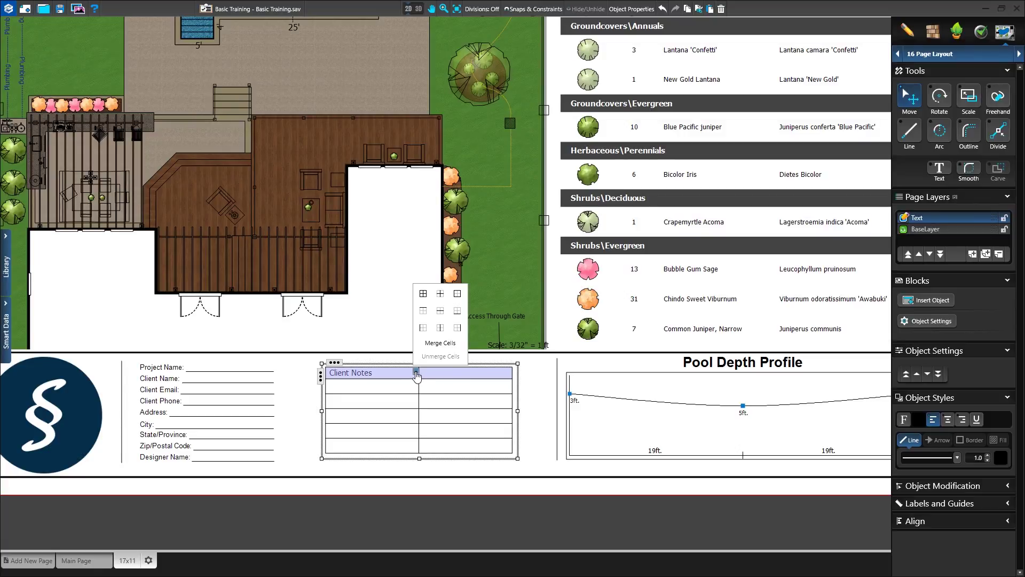
click(441, 344)
mouse_move(423, 371)
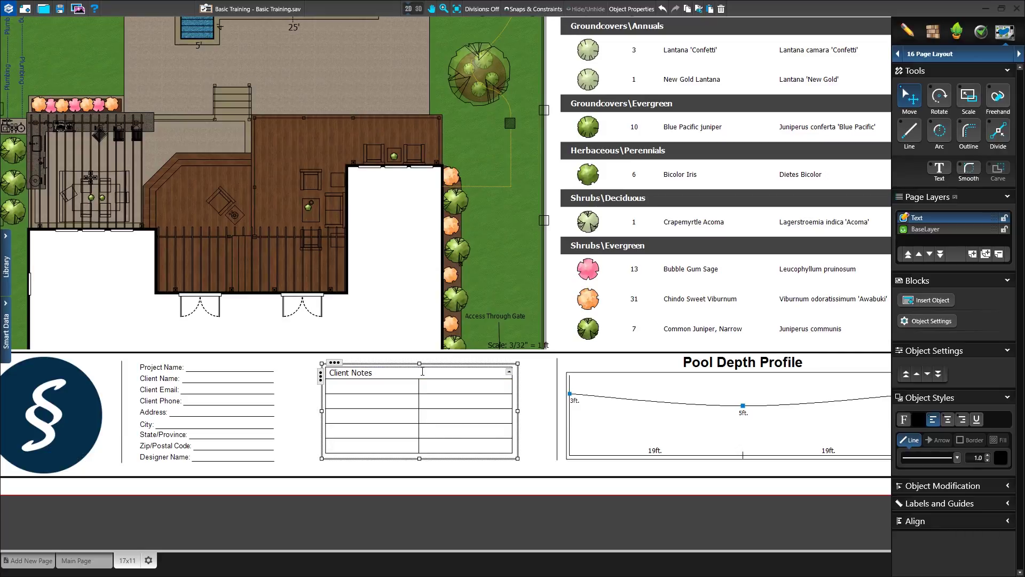
Step: Center the Client Notes heading and set its font size to 24
click(949, 423)
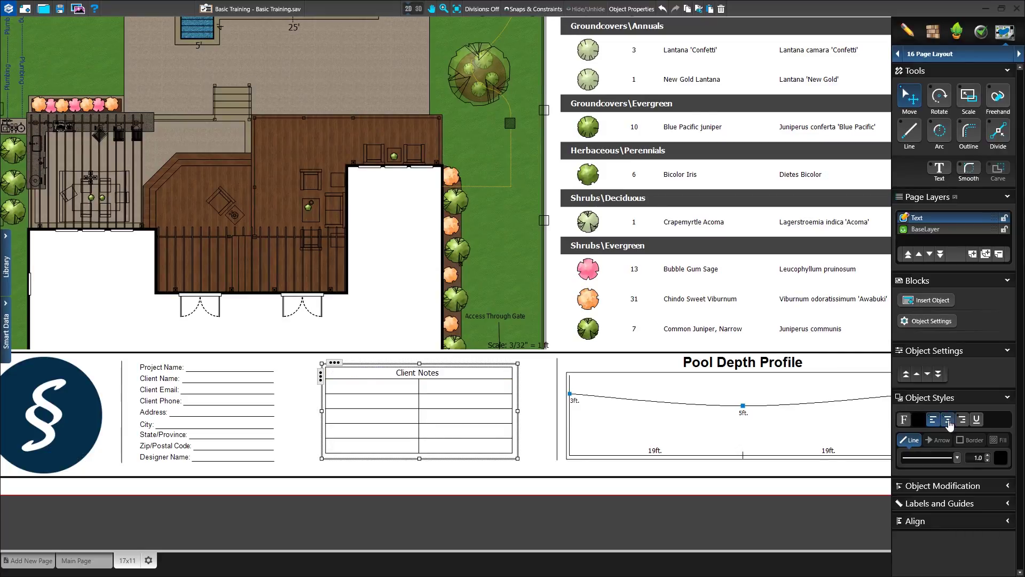
click(904, 420)
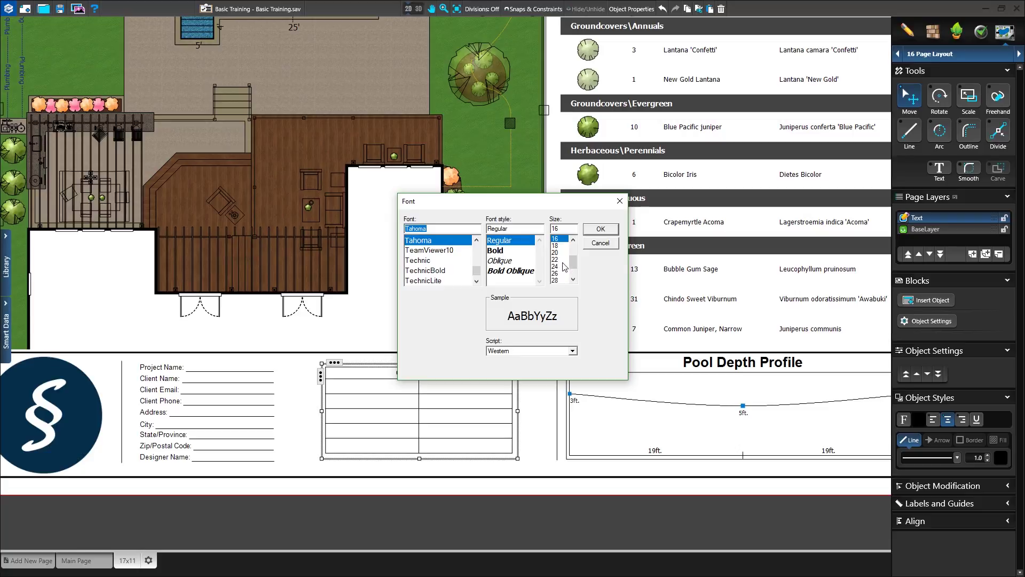
click(558, 266)
click(597, 231)
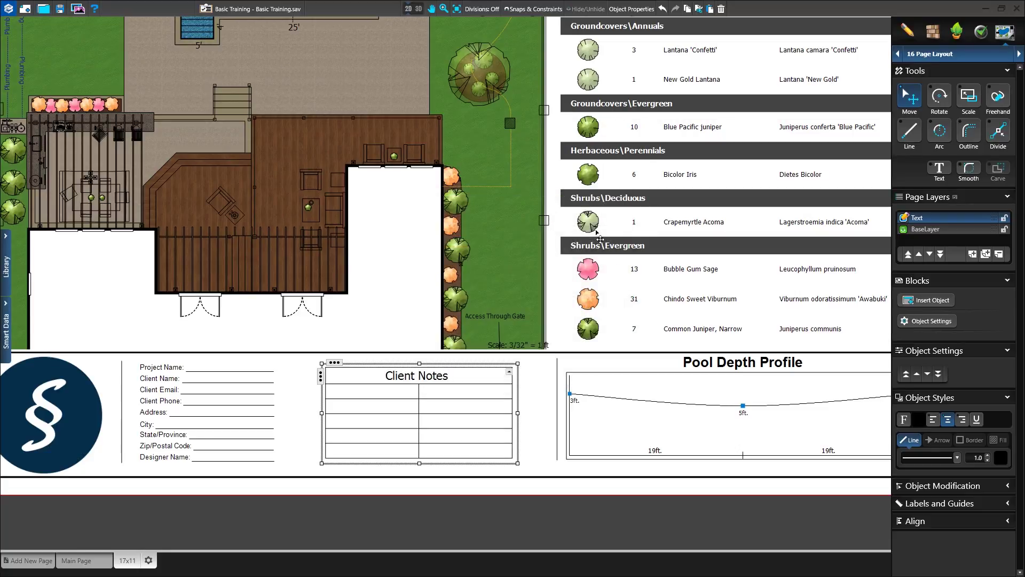
key(Escape)
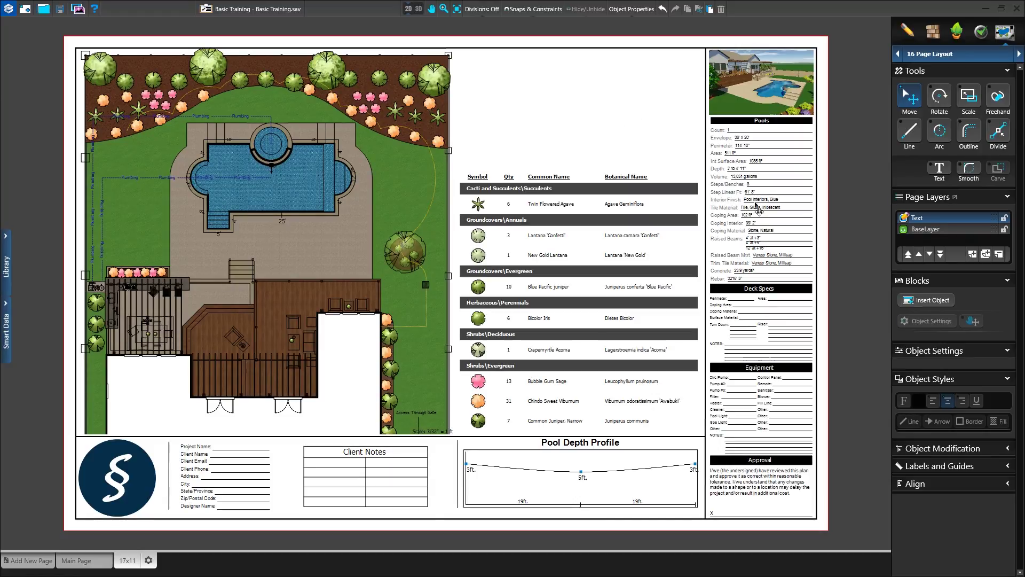
Step: Insert a 2D View with its Centerline markup category toggled, and size it to fill the empty space above the plant legend
click(928, 300)
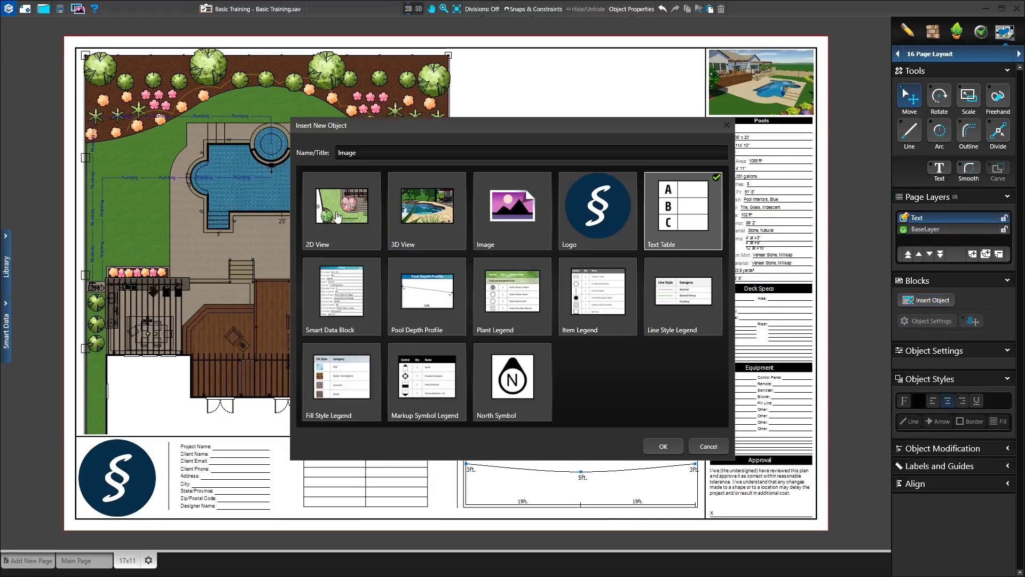
click(366, 226)
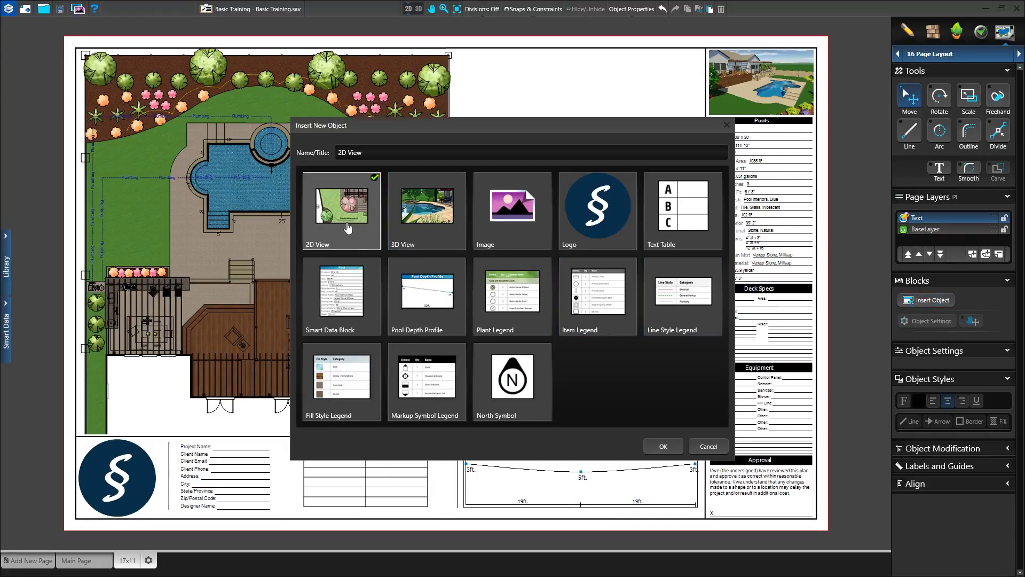
click(663, 446)
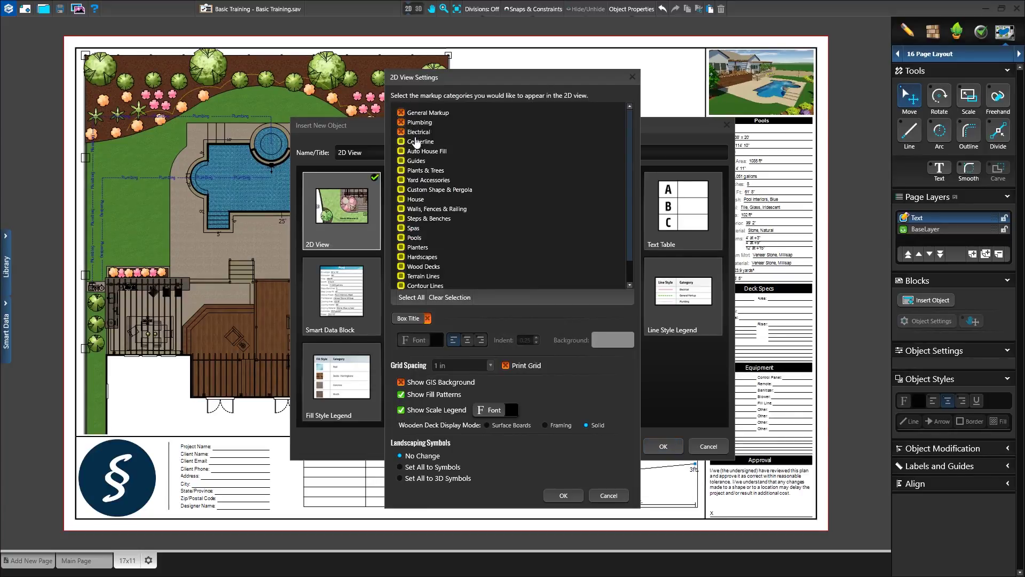
click(417, 141)
click(557, 498)
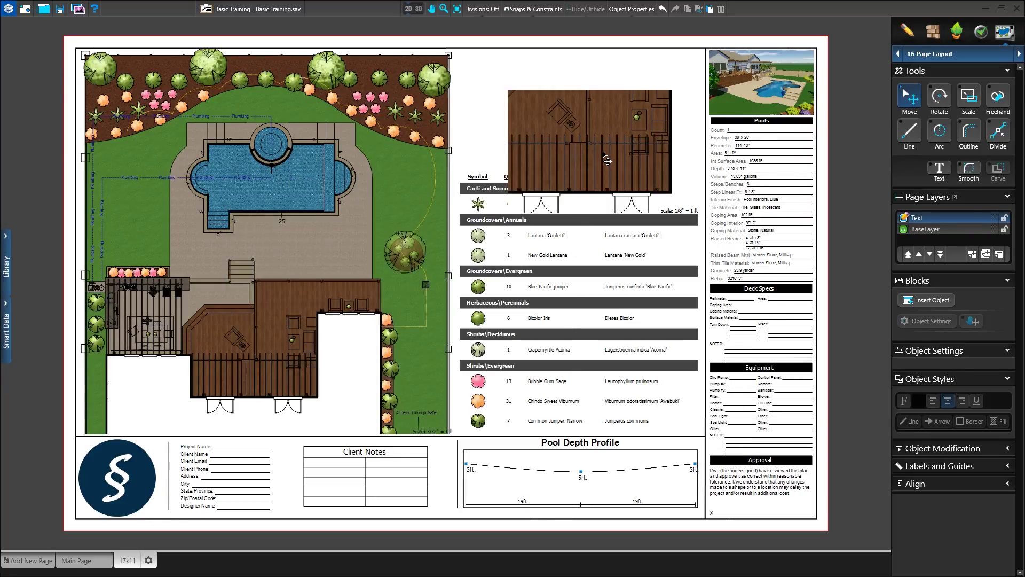
click(599, 108)
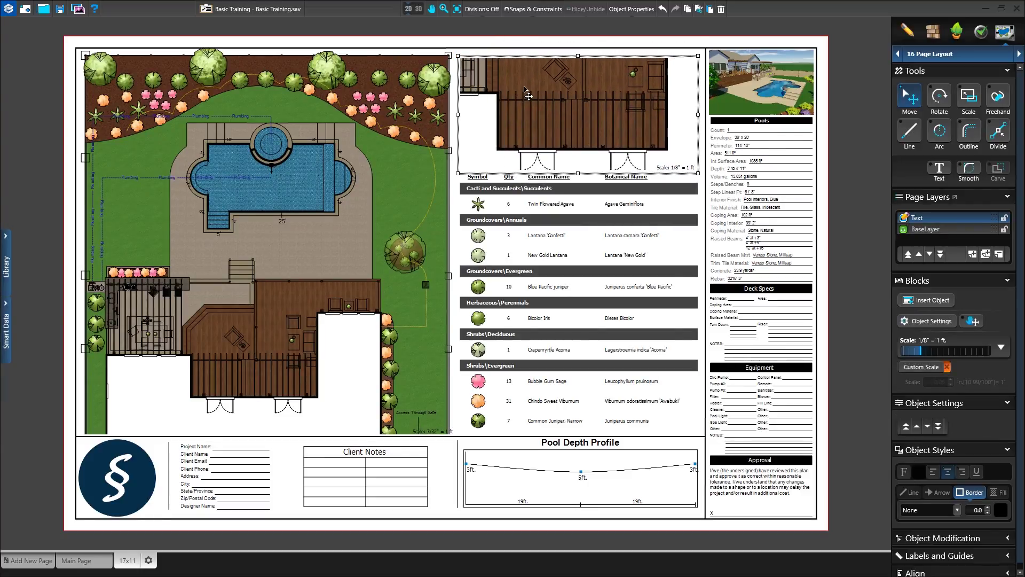
drag(578, 172, 578, 167)
Step: Reposition the drawing inside the new 2D view to center the spa and set the view's scale to 3/16" = 1 ft
click(976, 327)
drag(588, 106, 593, 168)
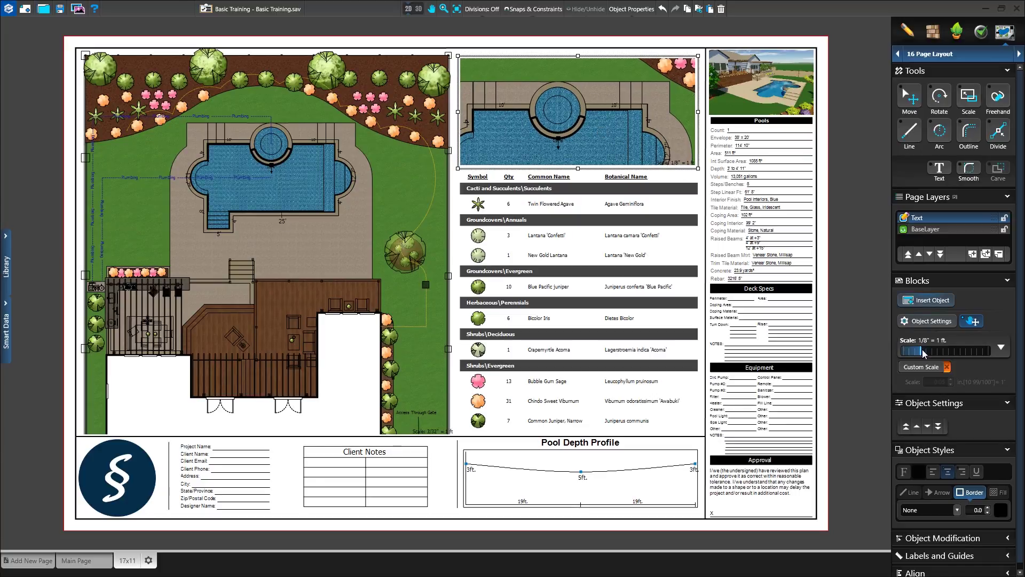
drag(930, 353, 934, 355)
drag(556, 116, 583, 109)
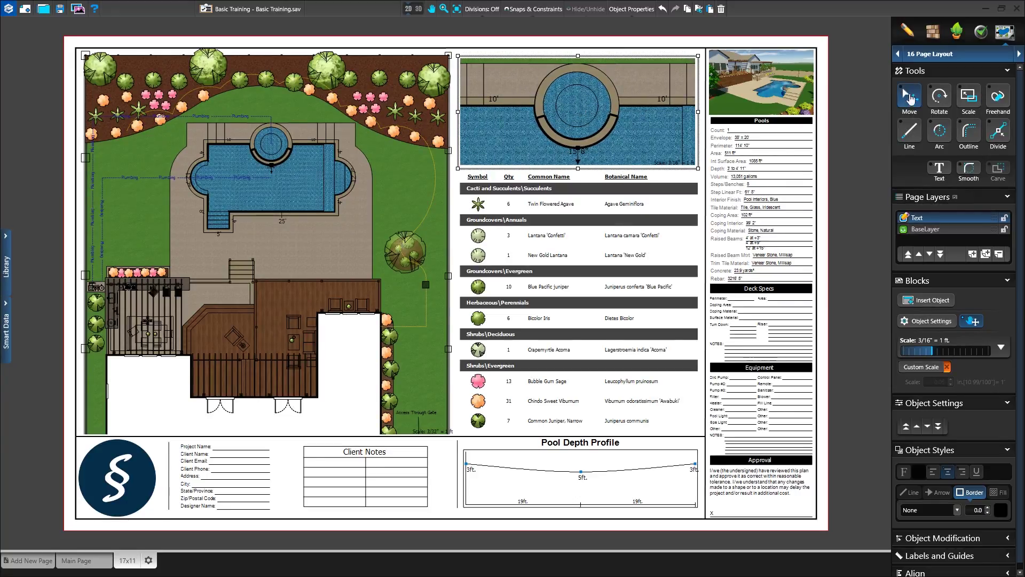
click(910, 97)
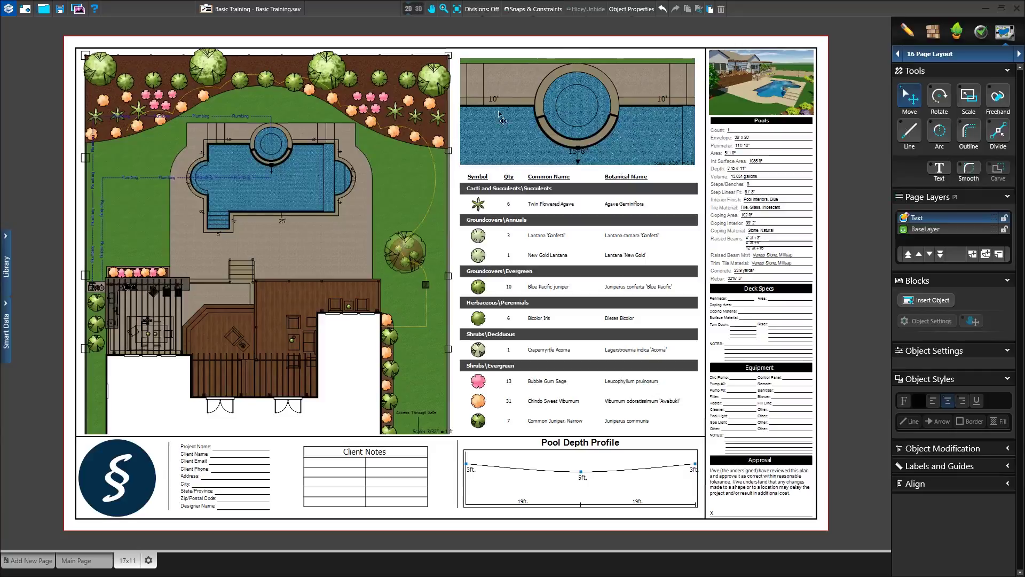
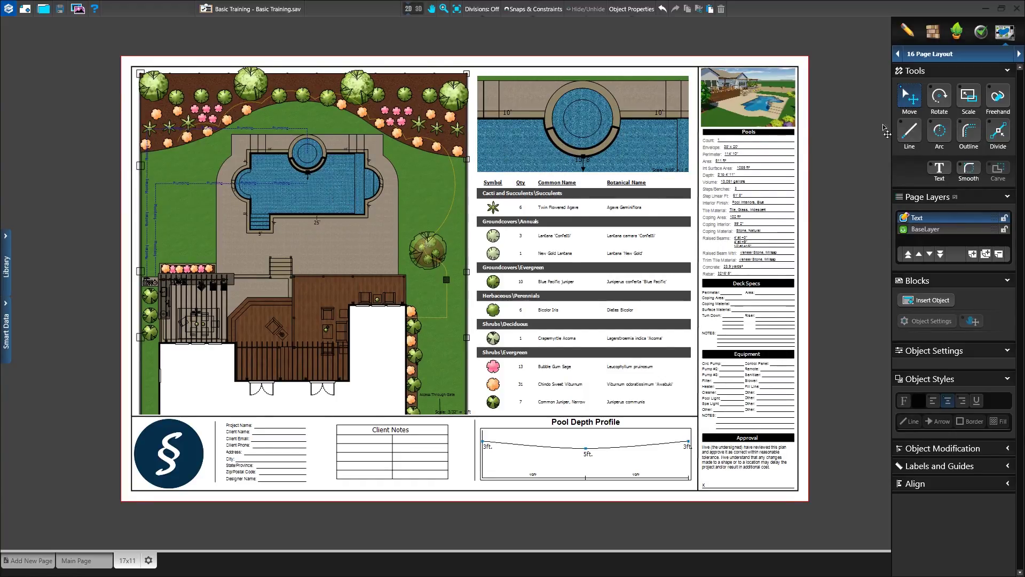
Step: Draw a straight line from the spa in the main plan view to the spa in the enlarged 2D view
click(911, 132)
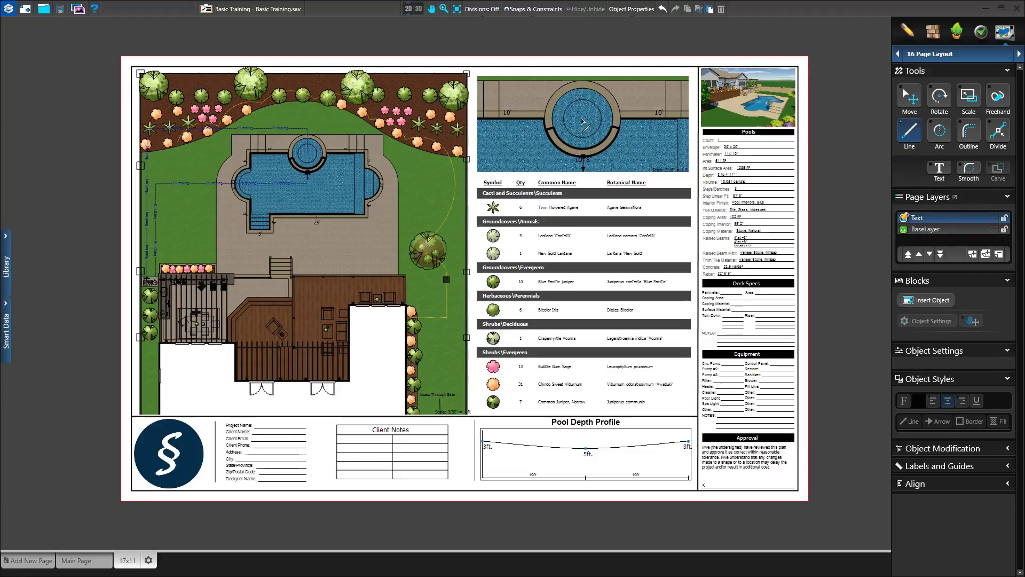
click(308, 157)
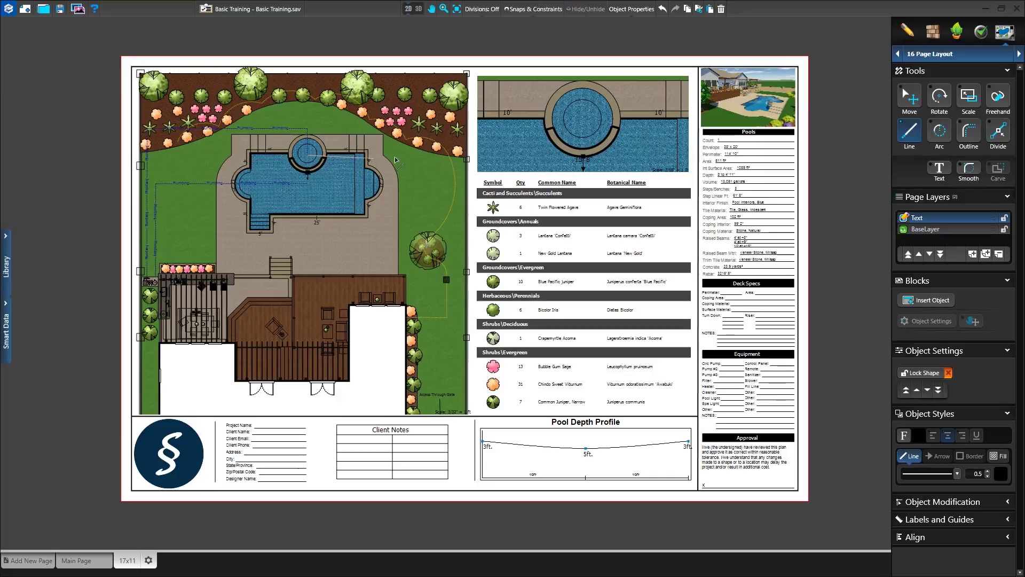
click(582, 156)
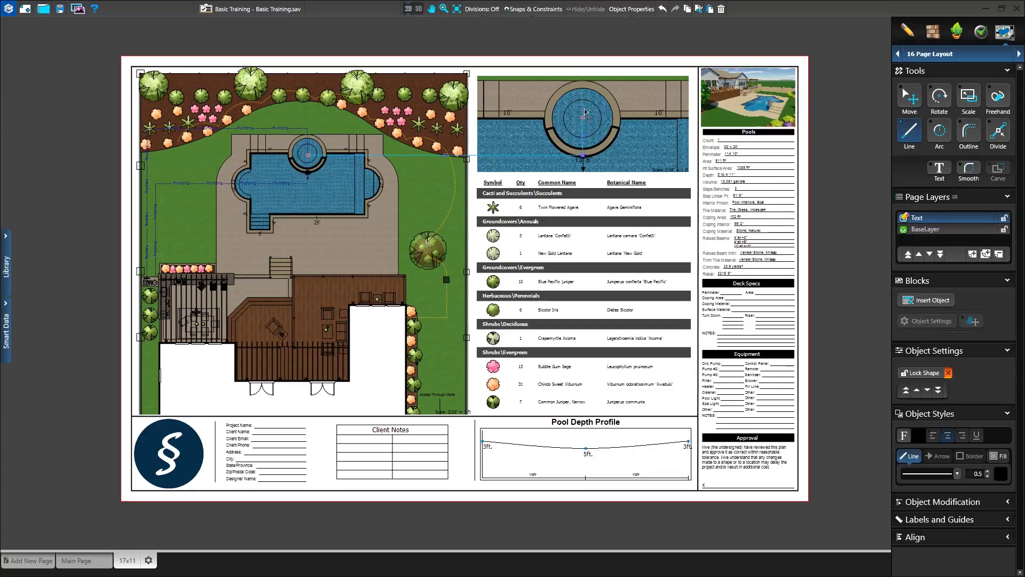
Step: Change the connecting line to a dashed style with a thickness of 5.0
click(909, 97)
click(927, 474)
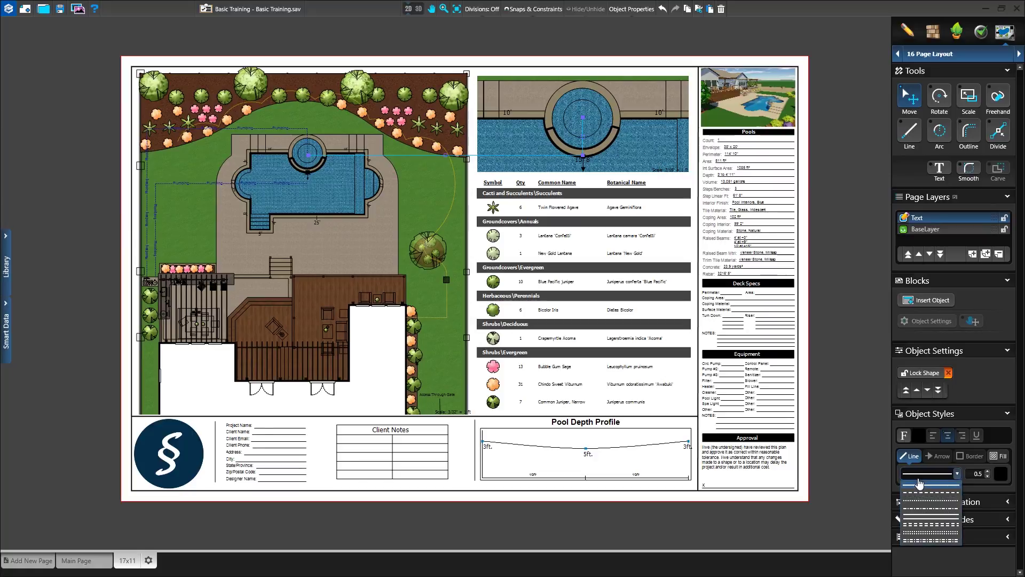
click(917, 489)
click(987, 471)
click(987, 471)
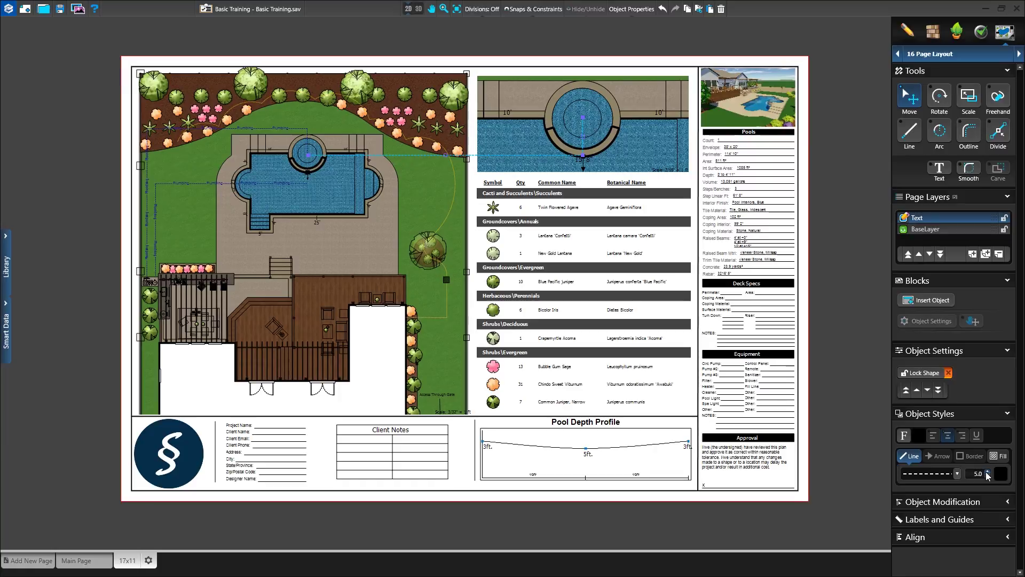
click(865, 368)
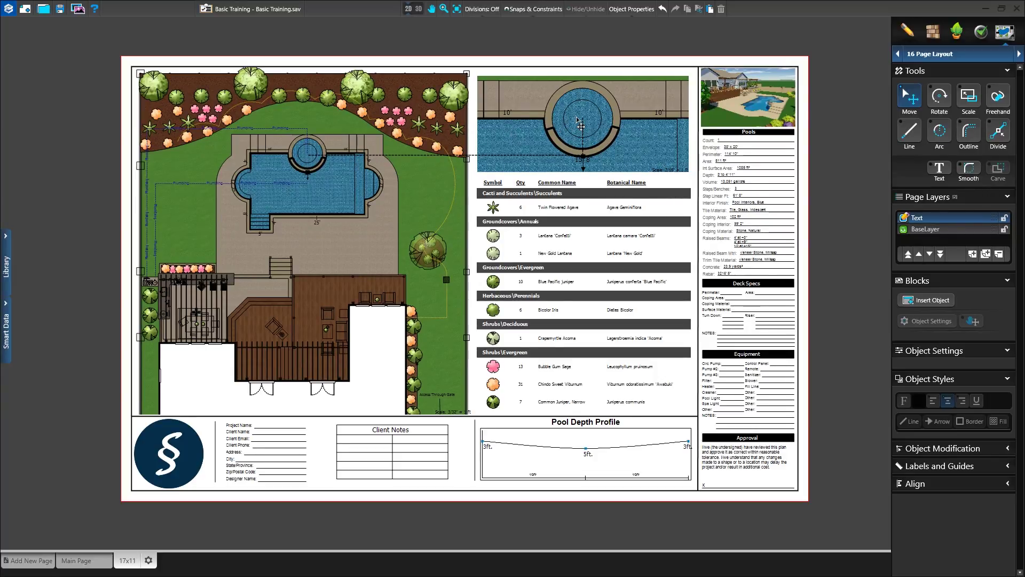
click(553, 117)
mouse_move(557, 124)
mouse_down()
mouse_move(557, 187)
mouse_move(557, 125)
mouse_up()
click(346, 192)
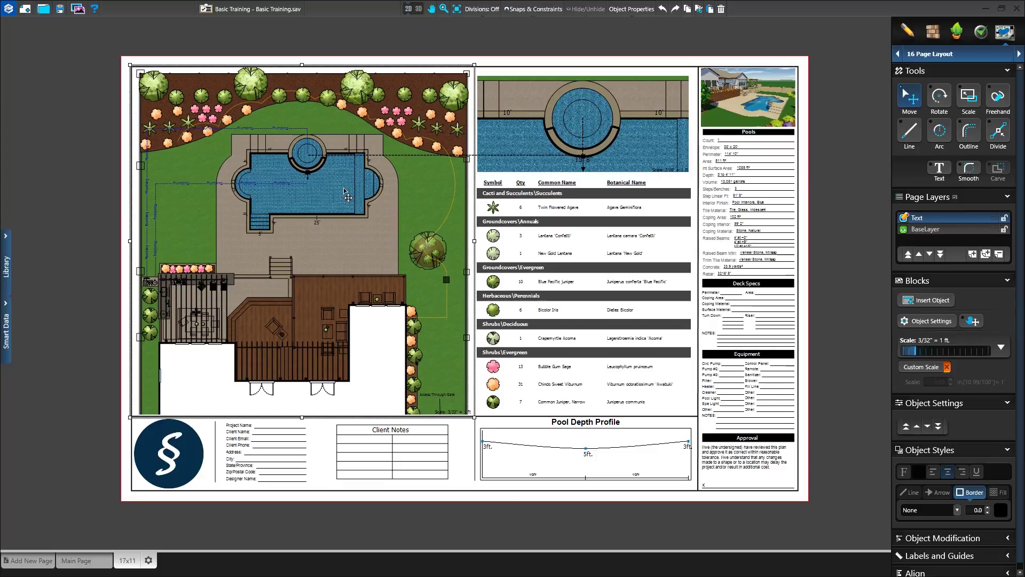
drag(912, 354, 913, 355)
click(916, 355)
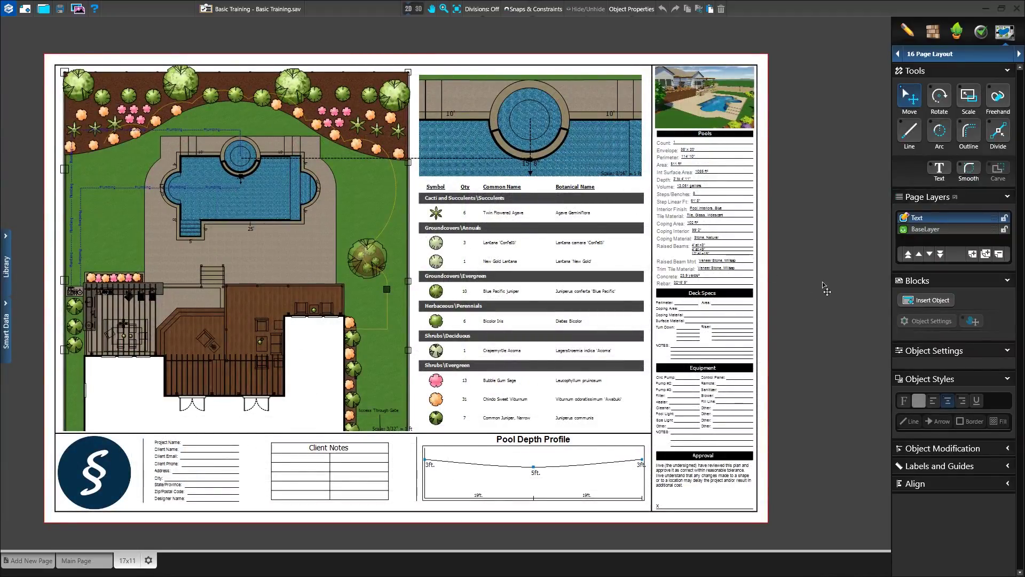
click(907, 33)
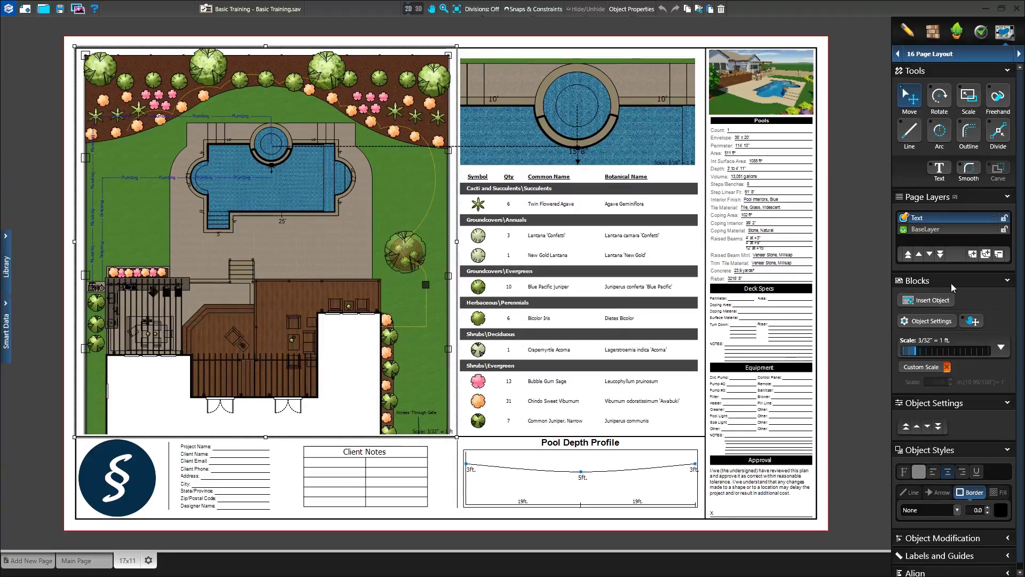
Step: Insert a North Symbol object using the North 4 design
click(939, 301)
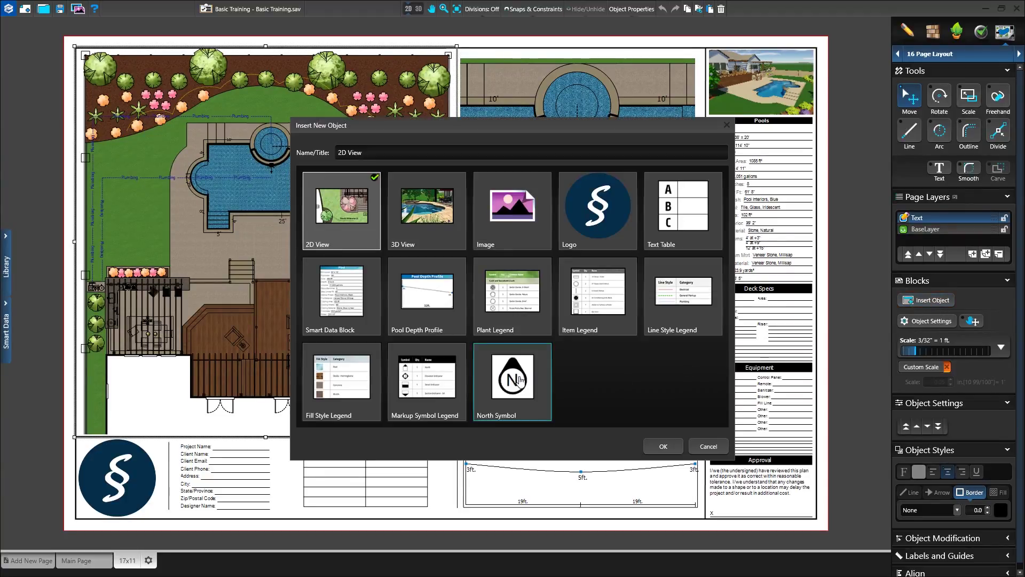
click(518, 380)
click(653, 447)
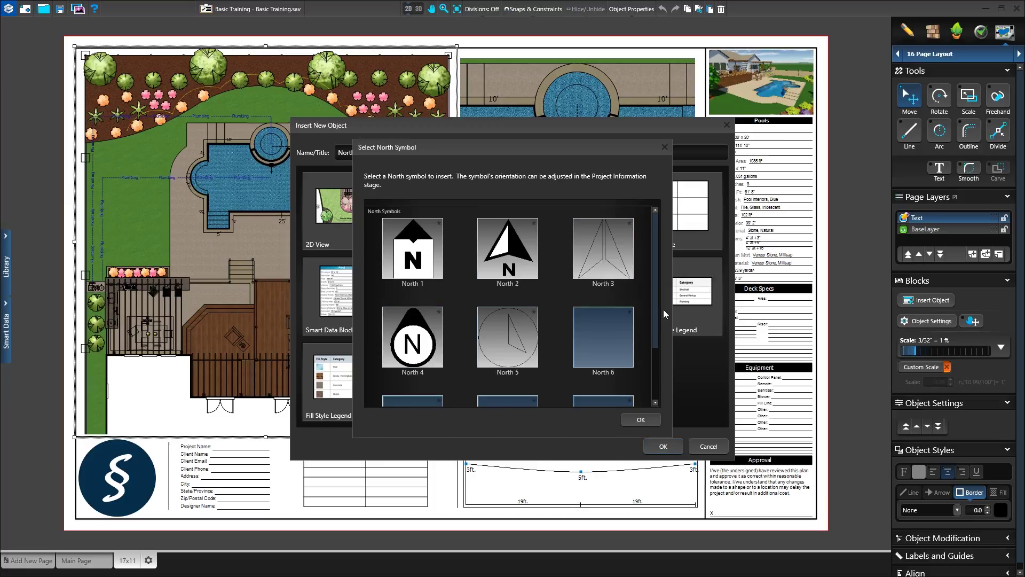
mouse_move(657, 310)
mouse_down()
mouse_move(658, 361)
mouse_move(662, 294)
mouse_up()
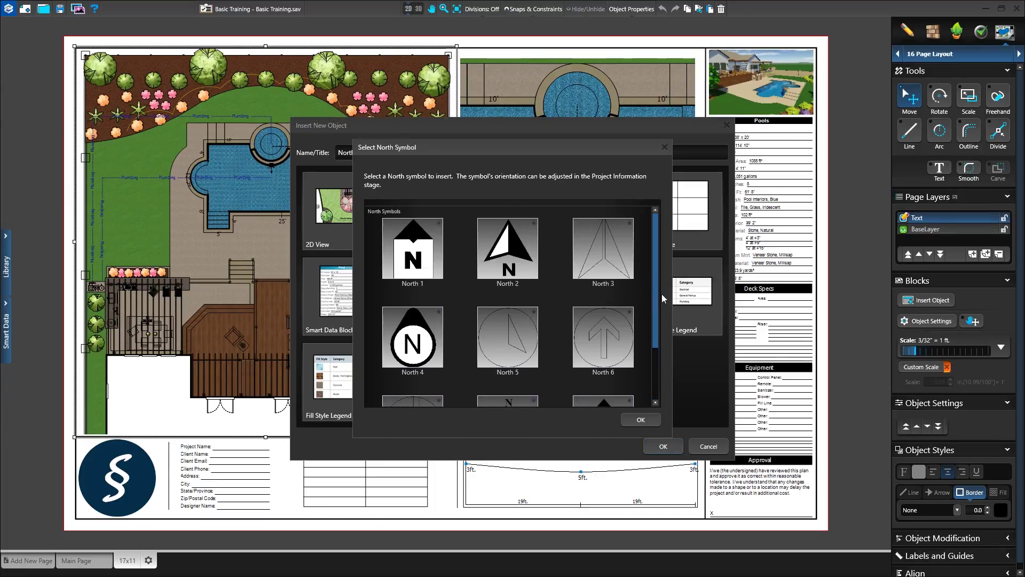
click(412, 338)
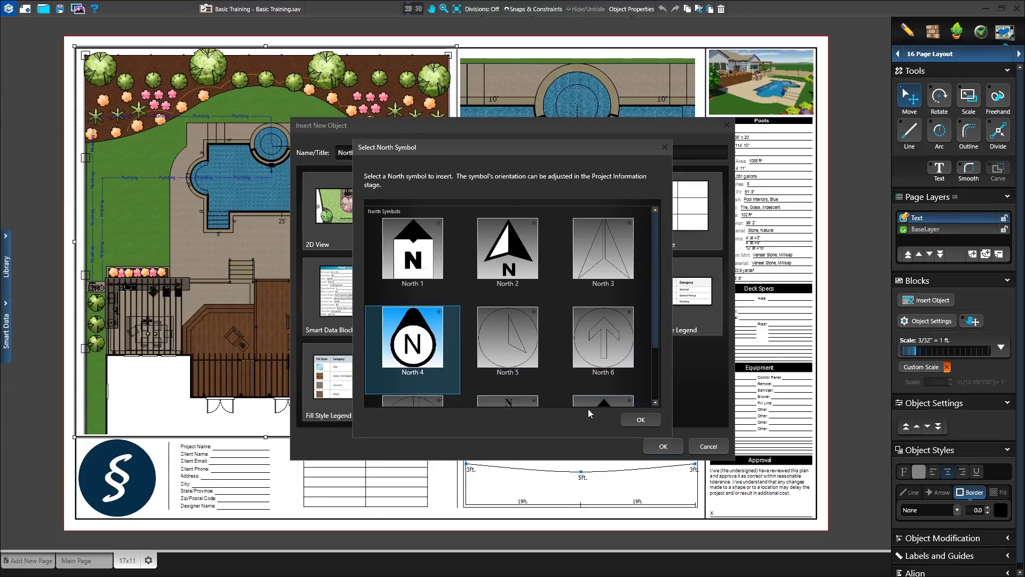
click(642, 421)
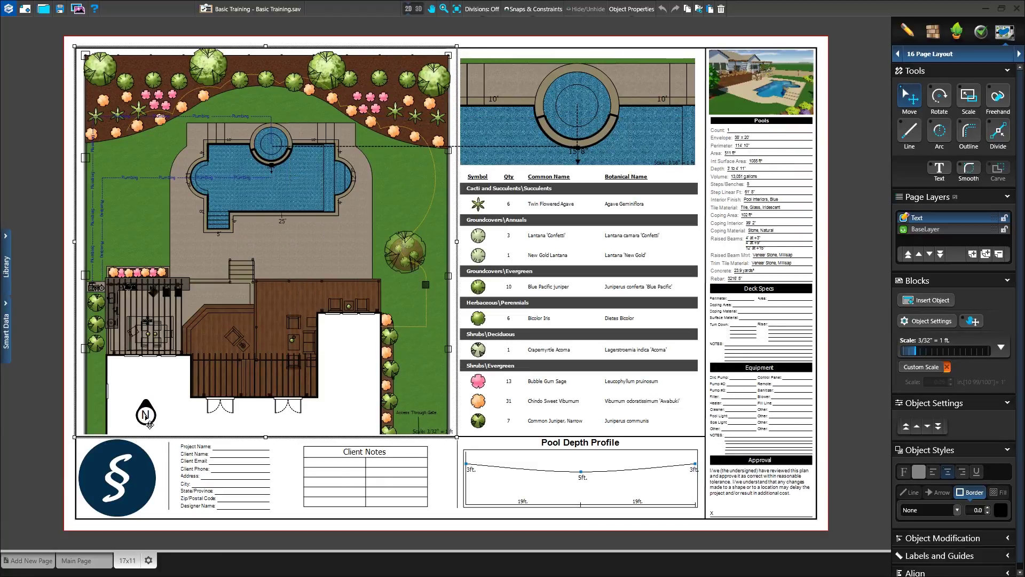
Step: Place the north symbol in the blank lower-left corner of the main plan view and enlarge it slightly
click(127, 427)
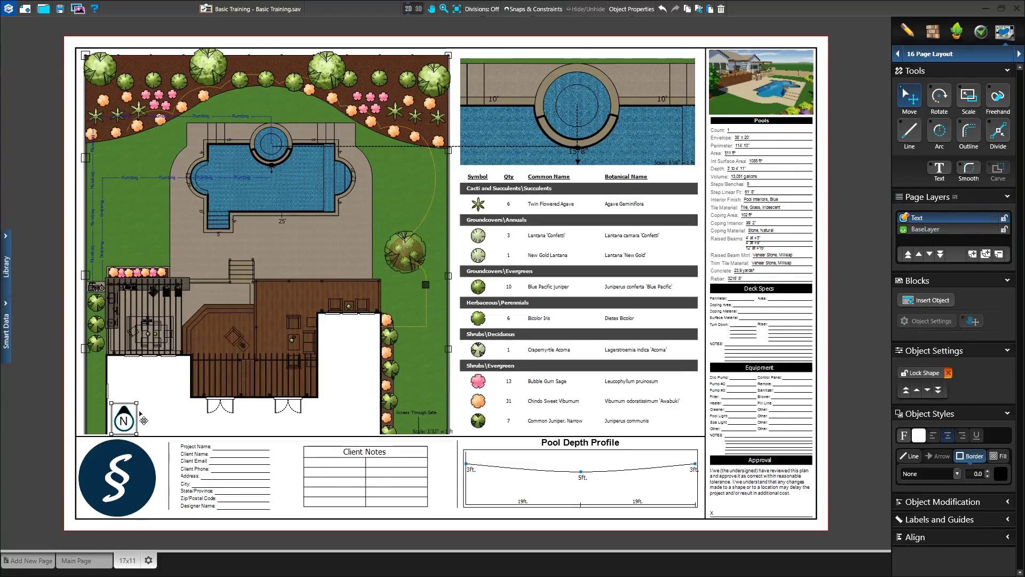
drag(138, 401, 141, 399)
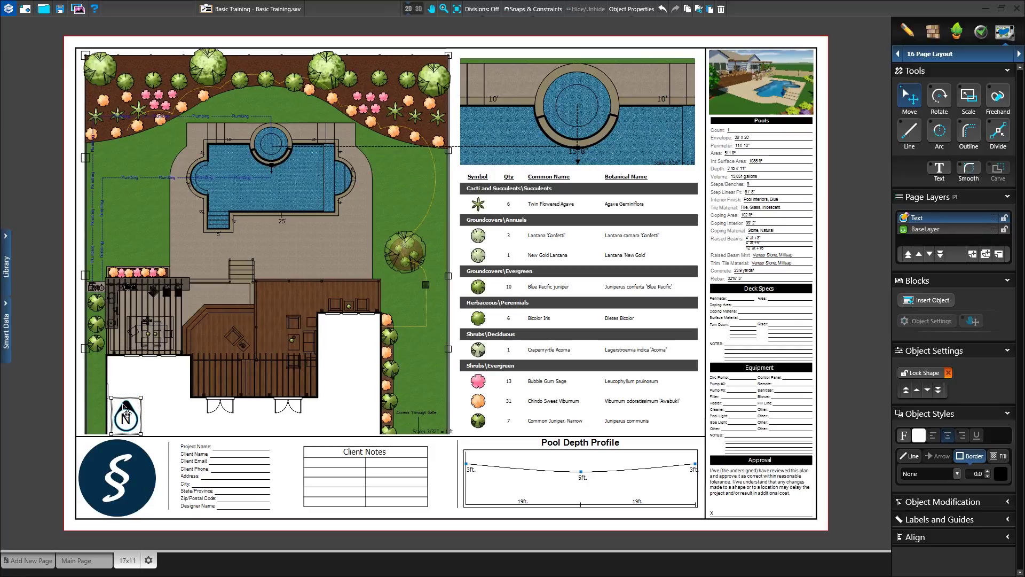
click(34, 416)
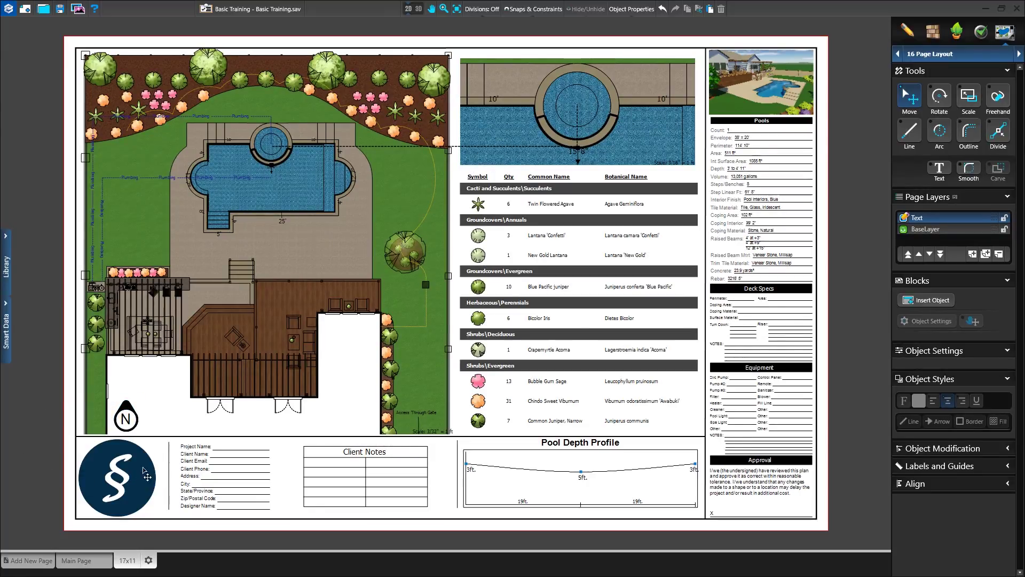
Step: Check the print preview and print options of the 17x11 page, and close it without printing
scroll(442, 215, down, 1)
click(443, 216)
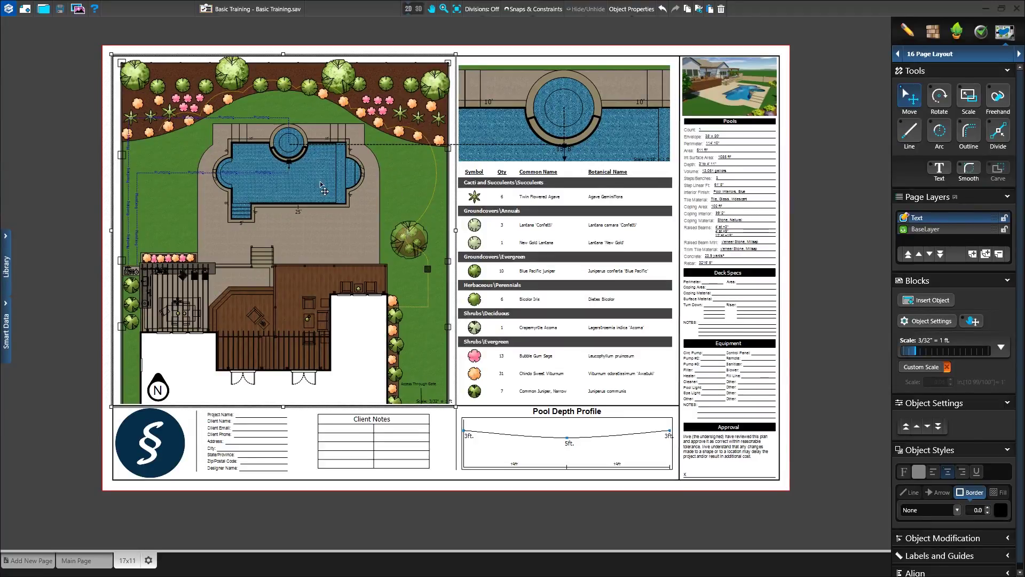
click(7, 9)
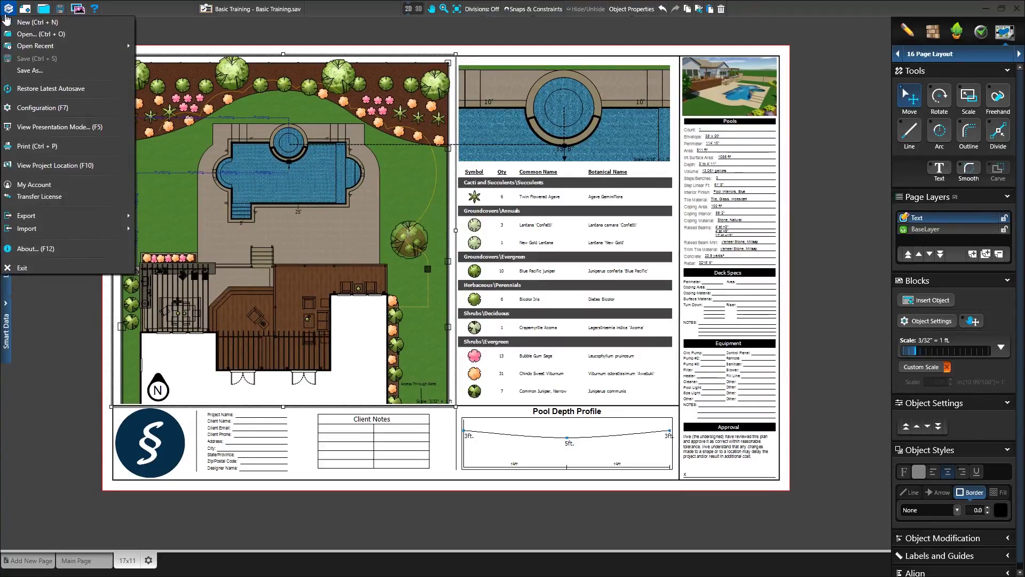
click(101, 146)
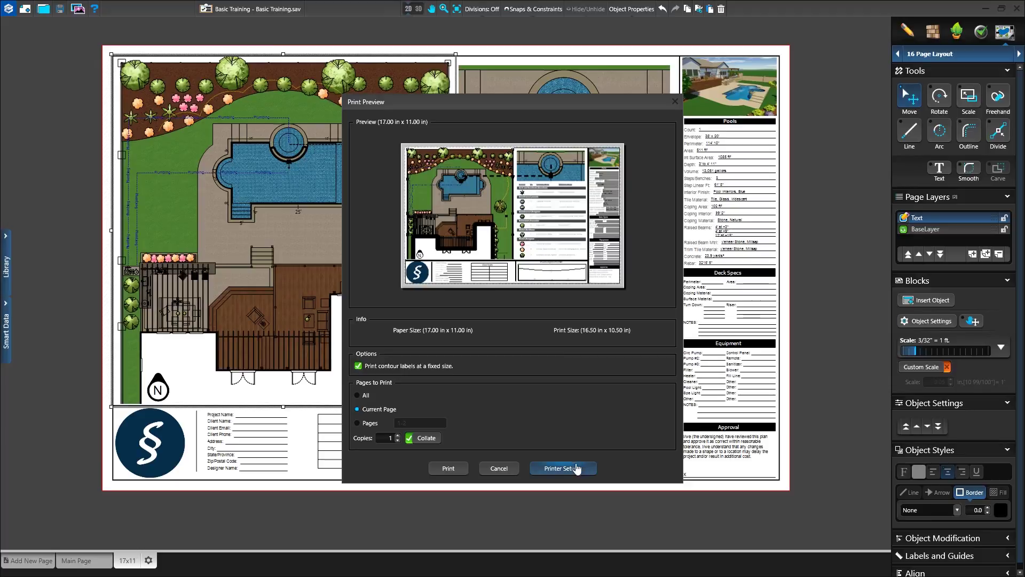
click(501, 469)
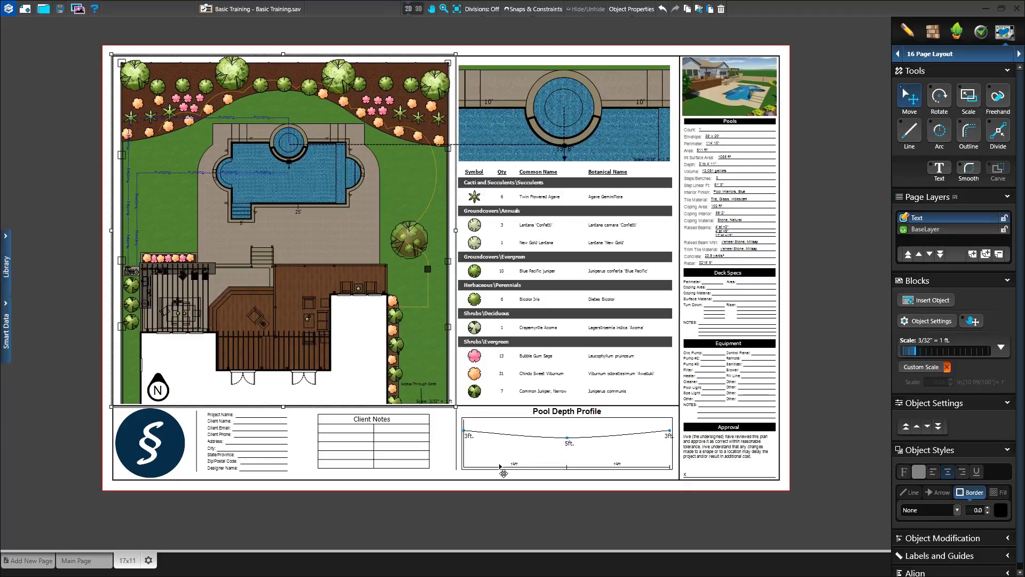
Step: Export the page as a PDF and select Basic Training_001.pdf in the project's documents folder
click(9, 9)
mouse_move(42, 220)
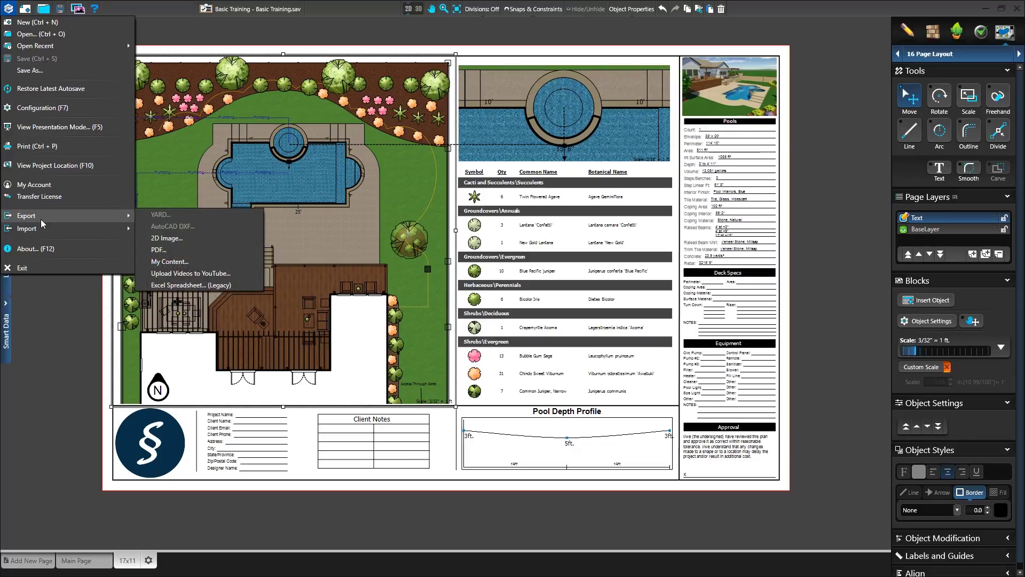
click(210, 249)
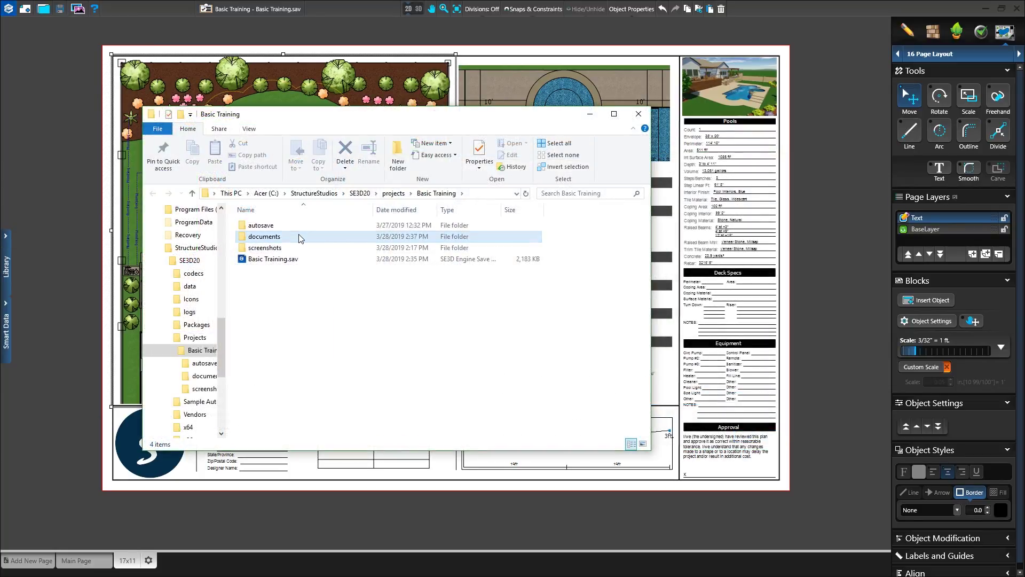
double_click(299, 236)
click(296, 227)
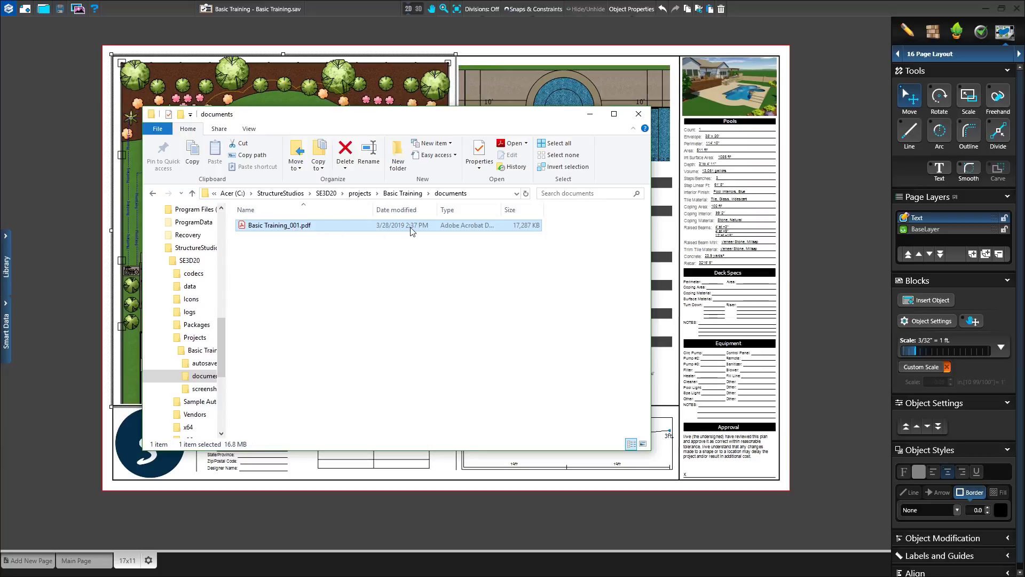